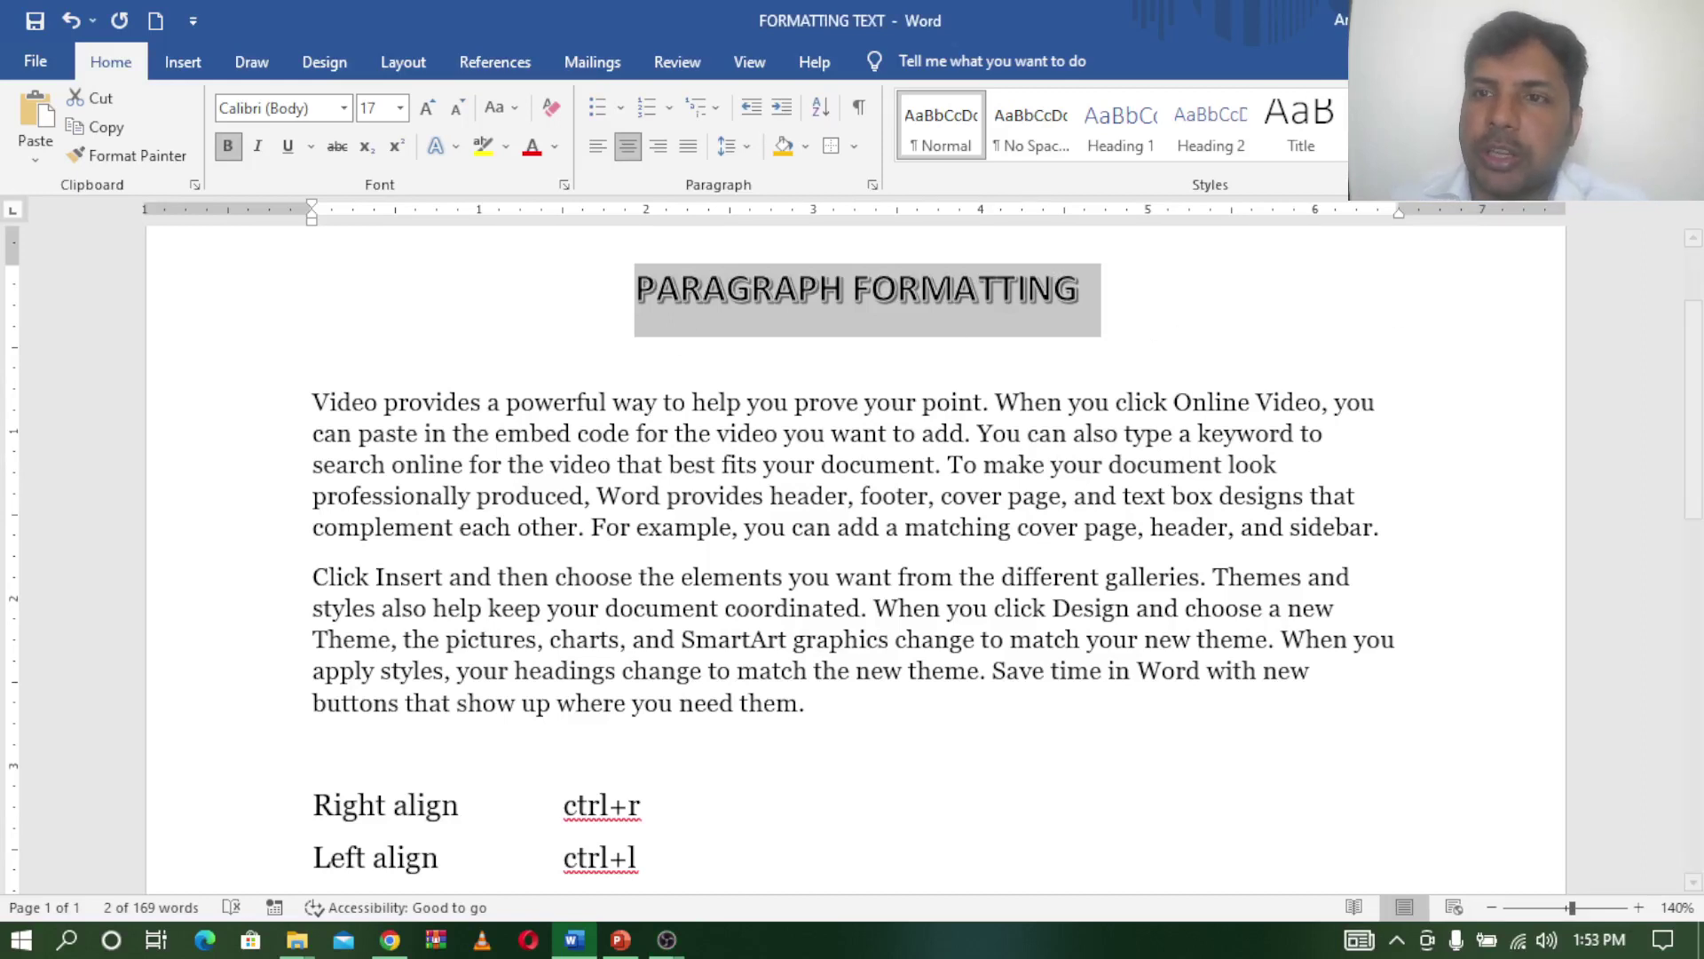
pyautogui.click(391, 940)
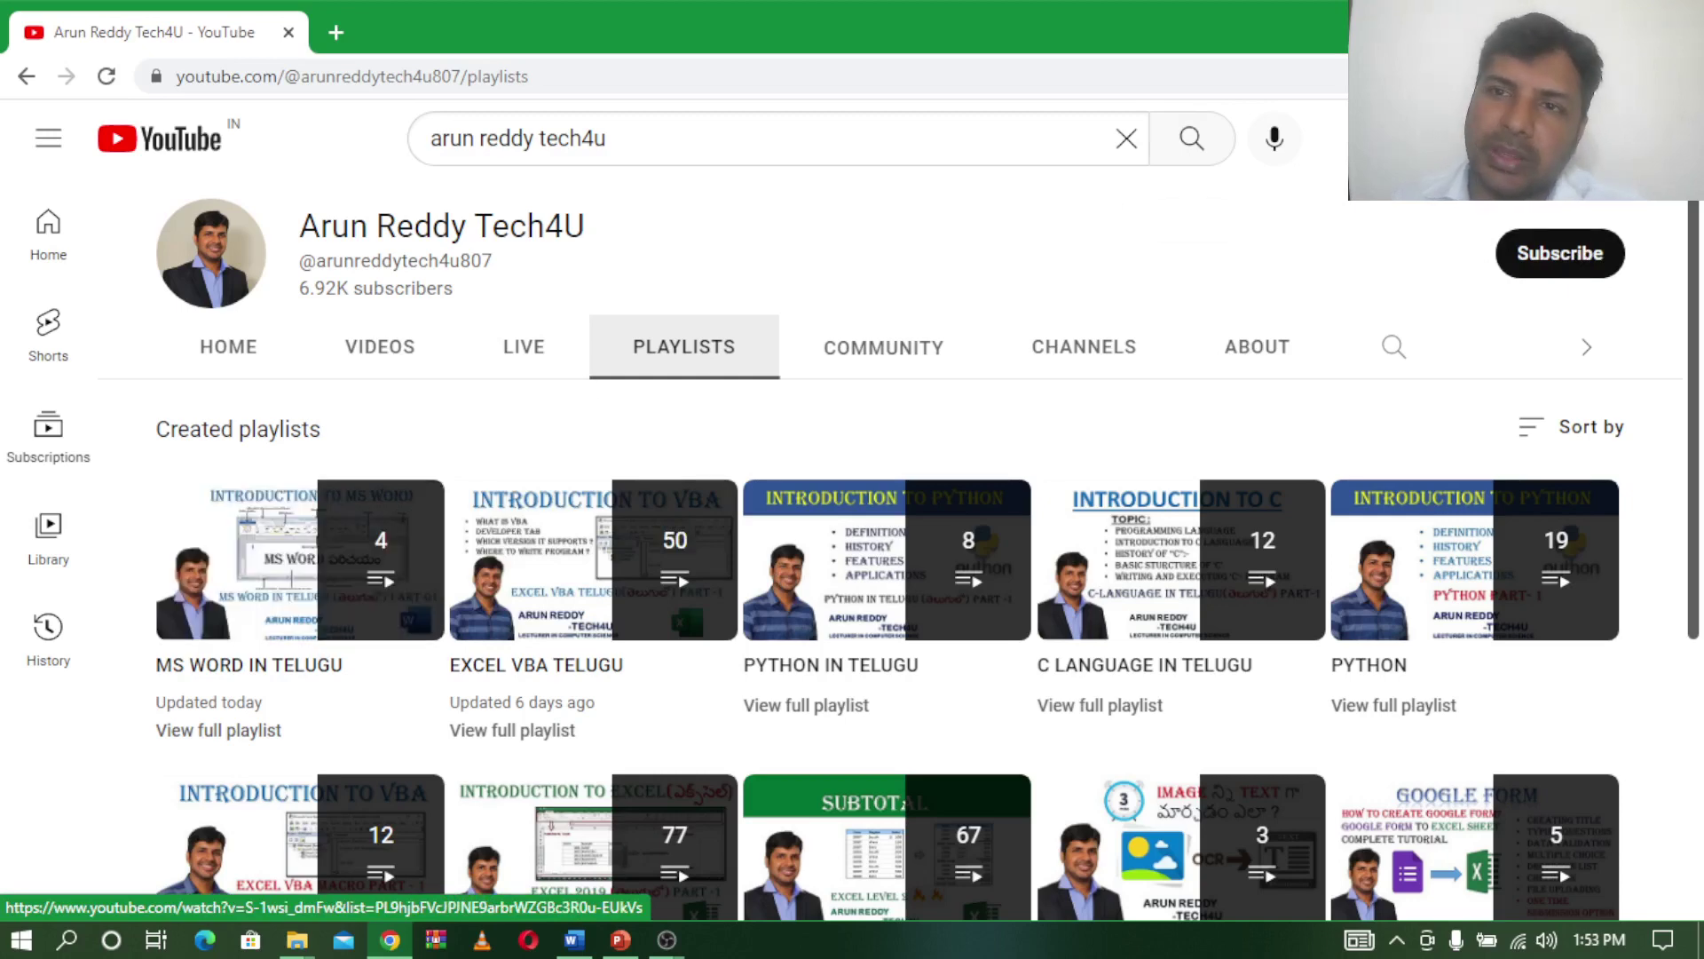
pyautogui.hotkey('alt', 'Tab')
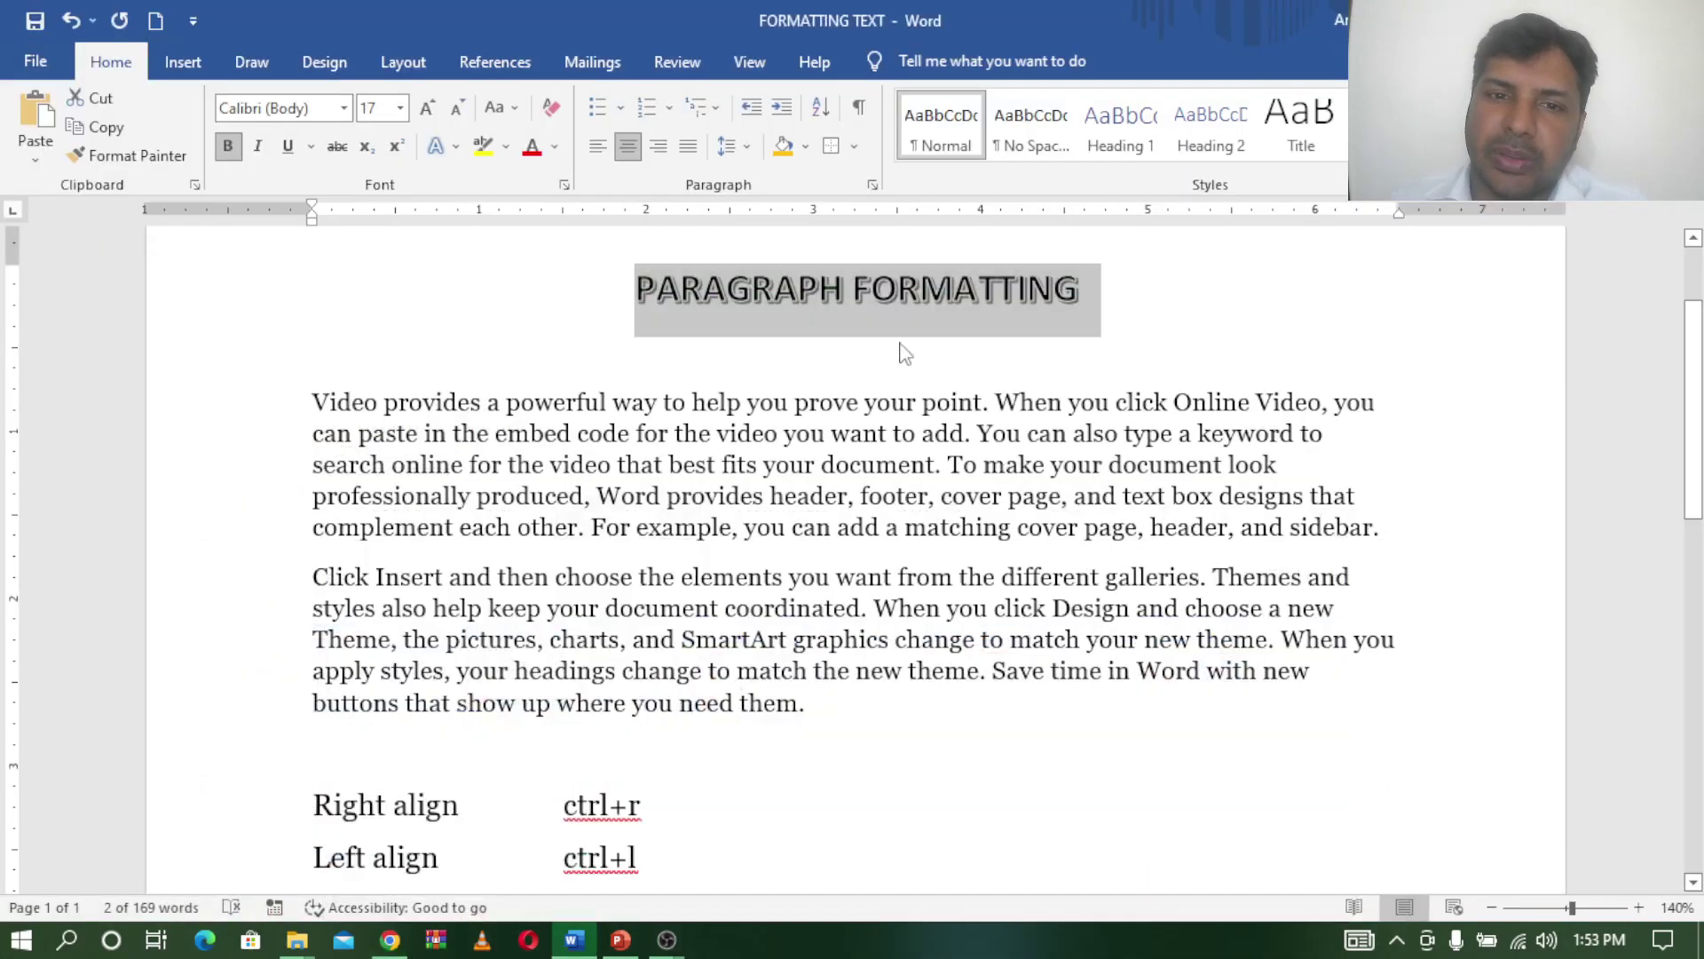
pyautogui.click(934, 807)
pyautogui.moveTo(636, 289); pyautogui.dragTo(1104, 285)
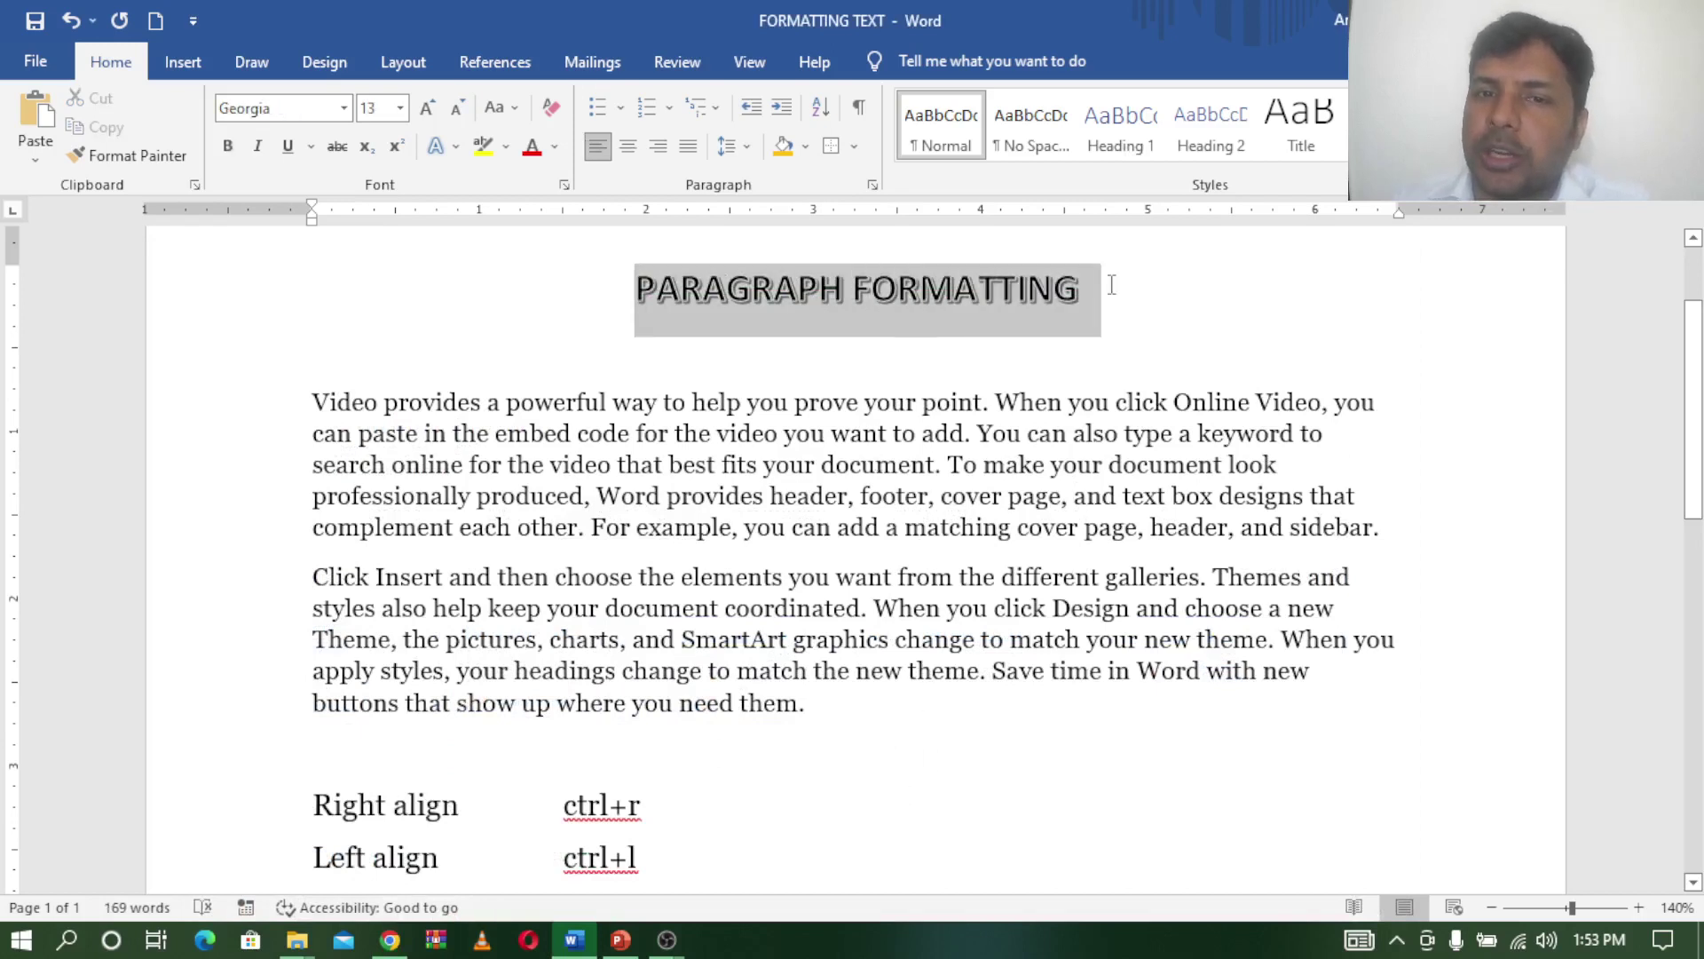
pyautogui.click(1042, 793)
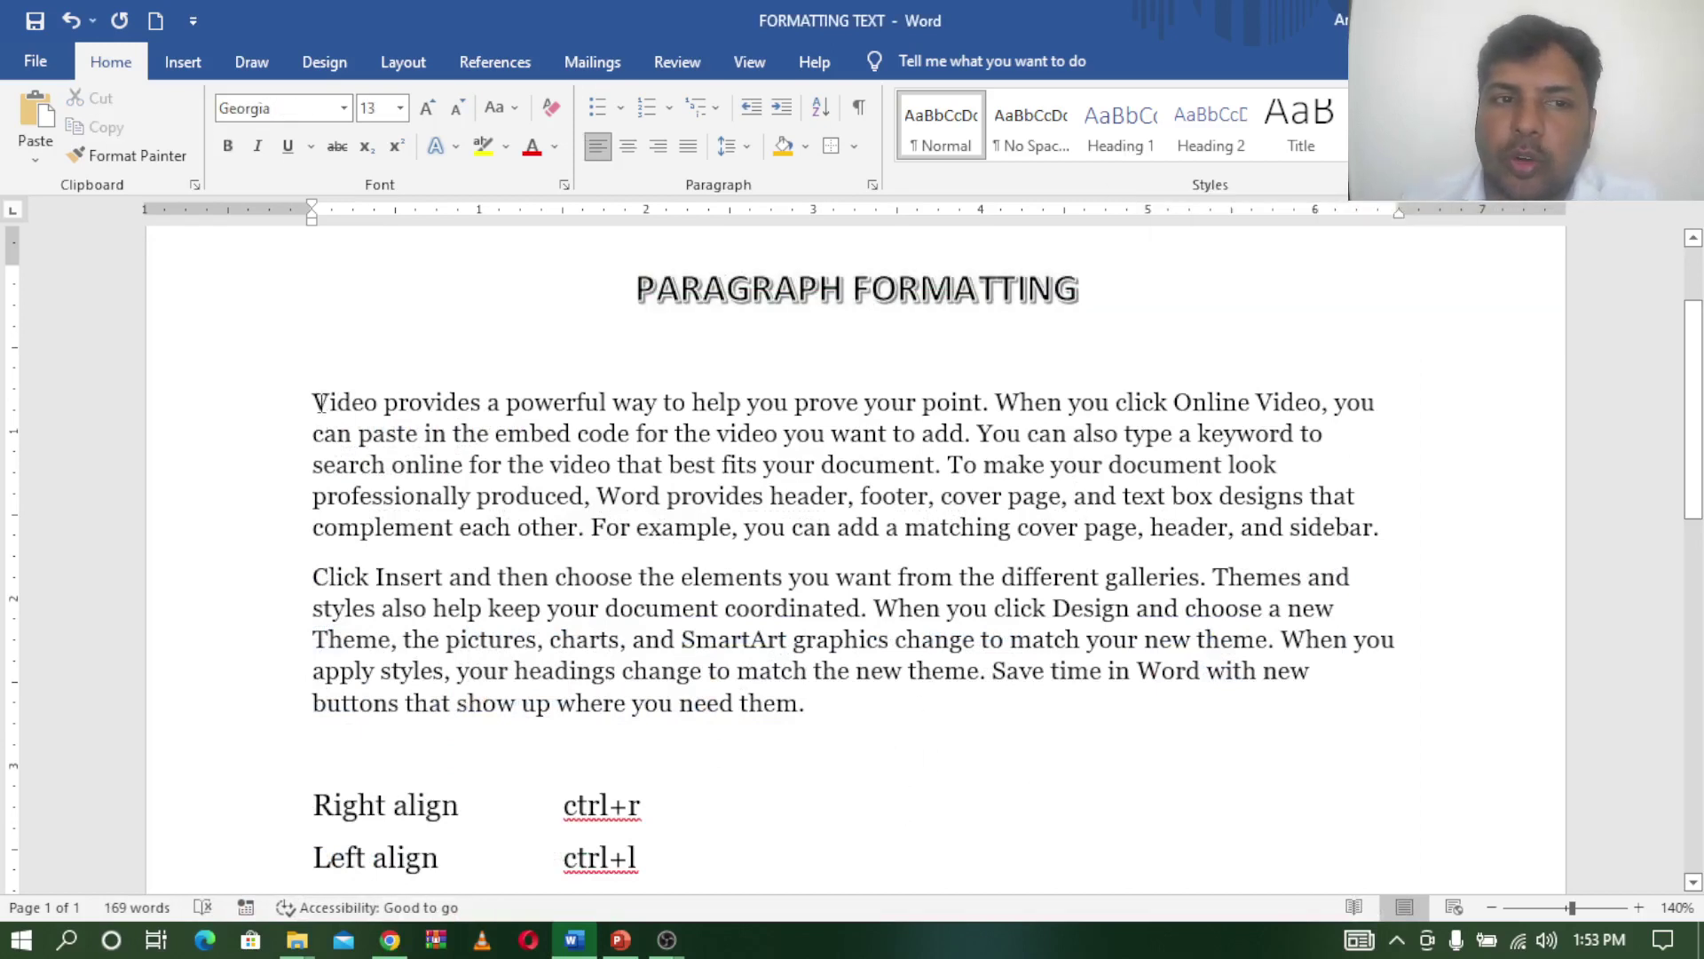
pyautogui.moveTo(314, 402); pyautogui.dragTo(1387, 531)
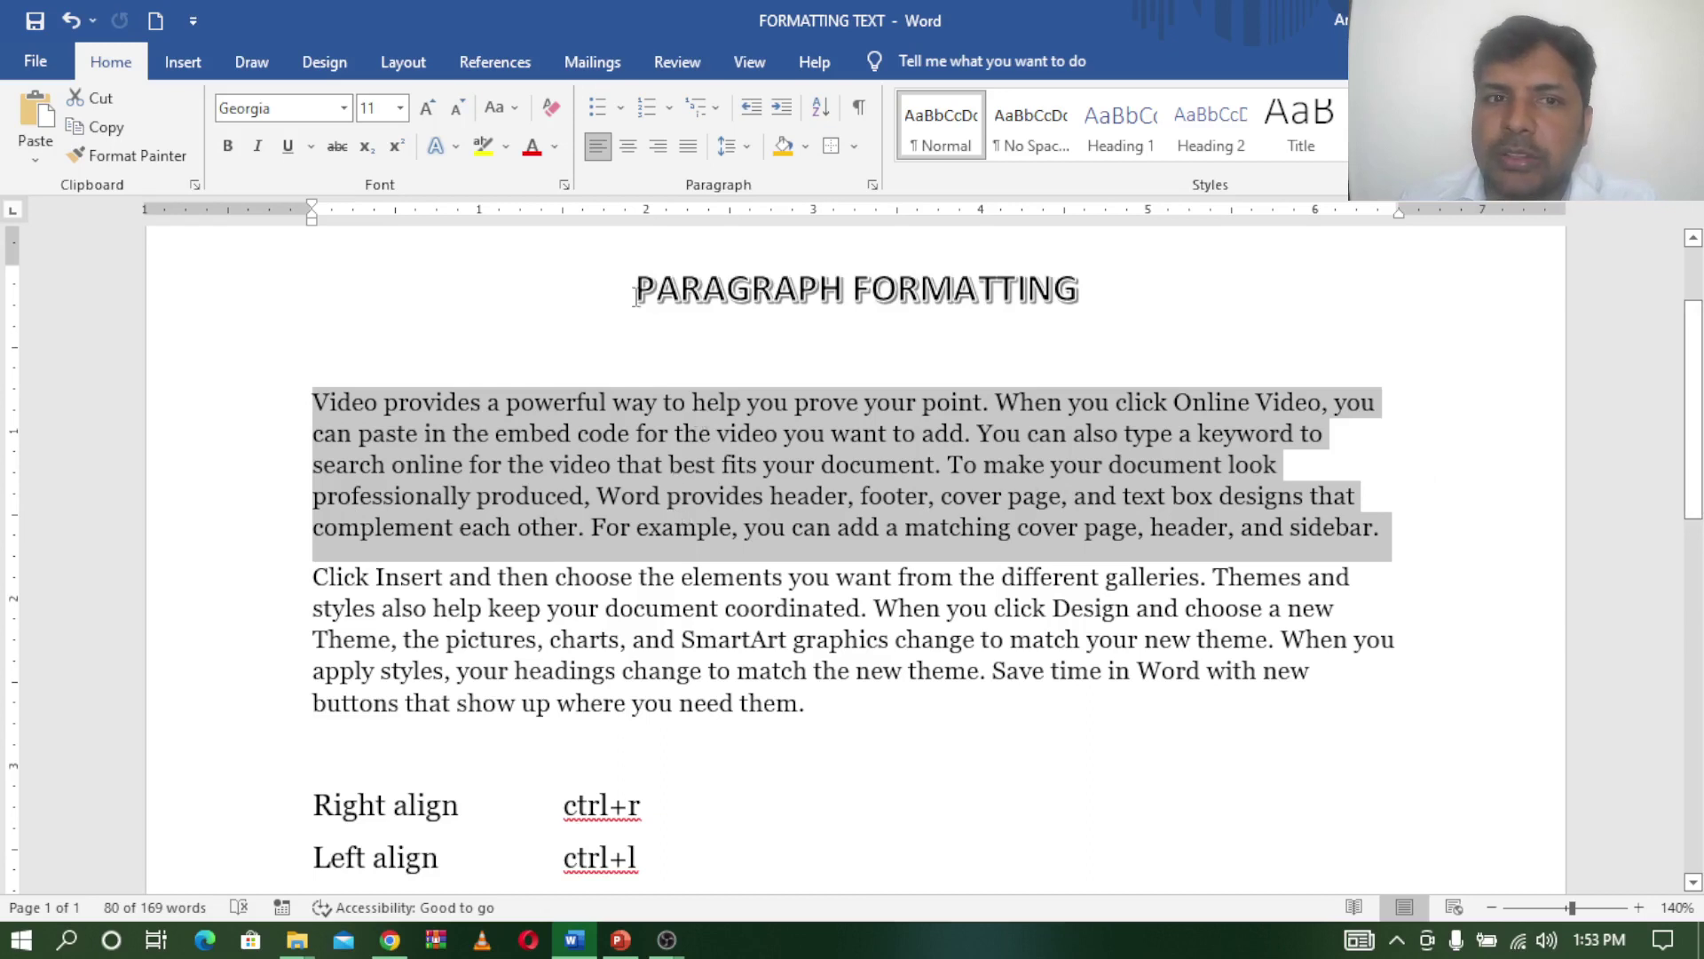
# Step: Try left, center and right alignment on the PARAGRAPH FORMATTING title, and return it to center alignment
pyautogui.moveTo(634, 296); pyautogui.dragTo(1054, 317)
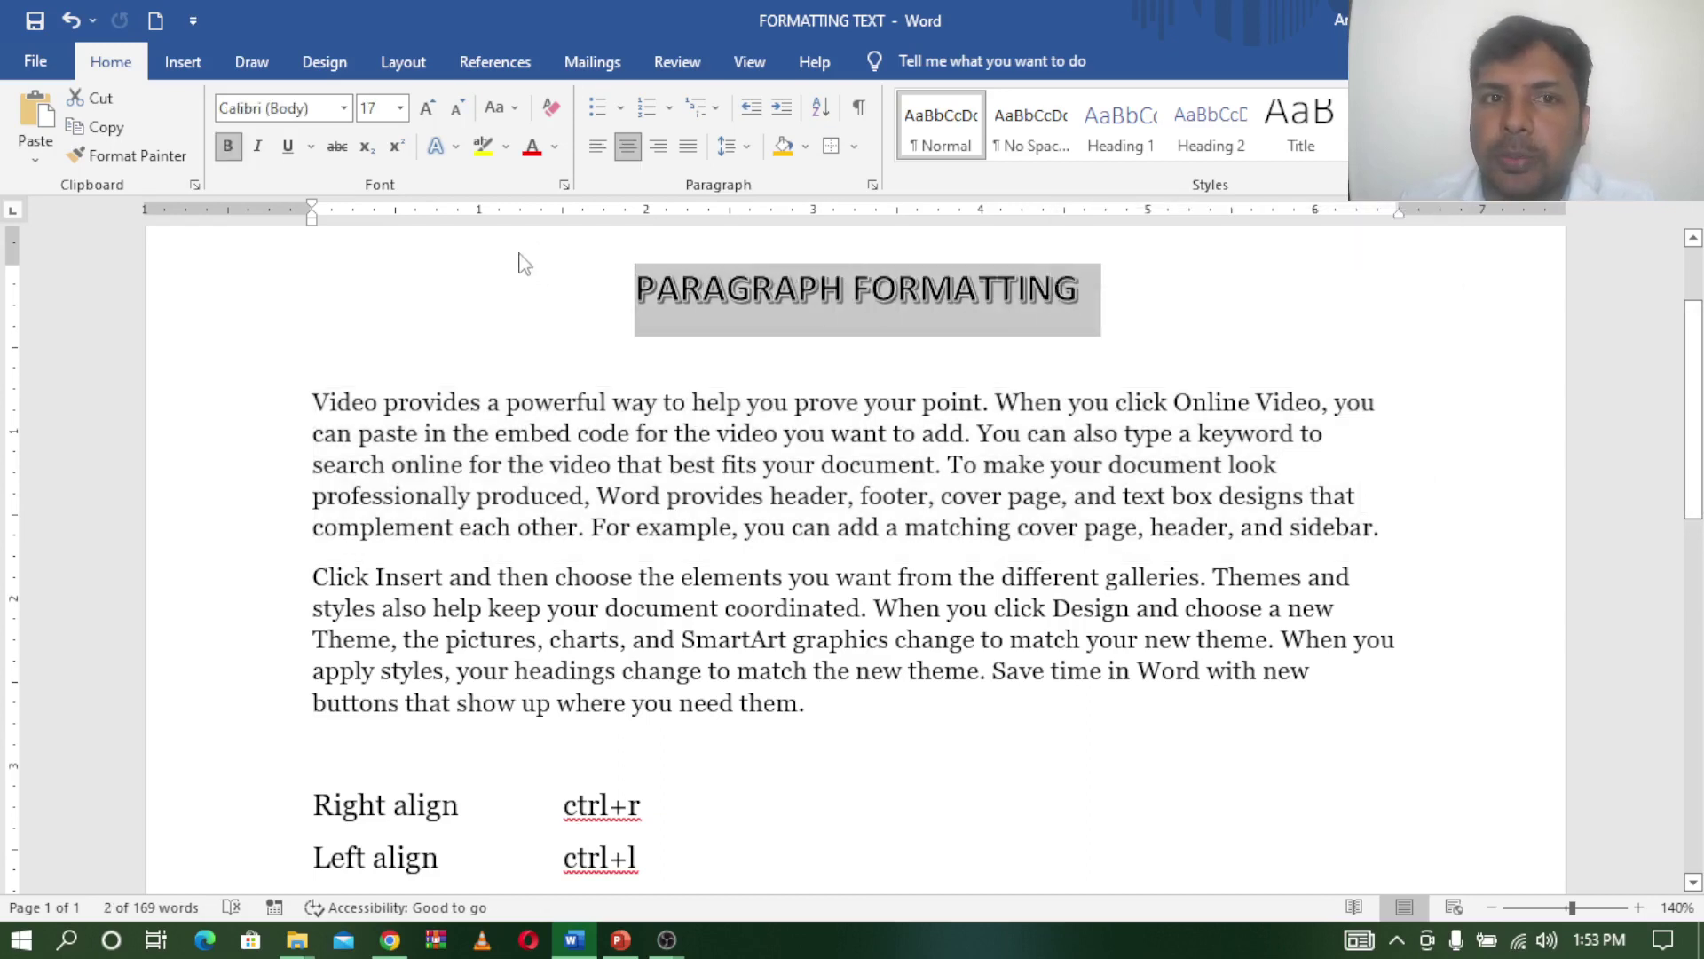
pyautogui.click(597, 151)
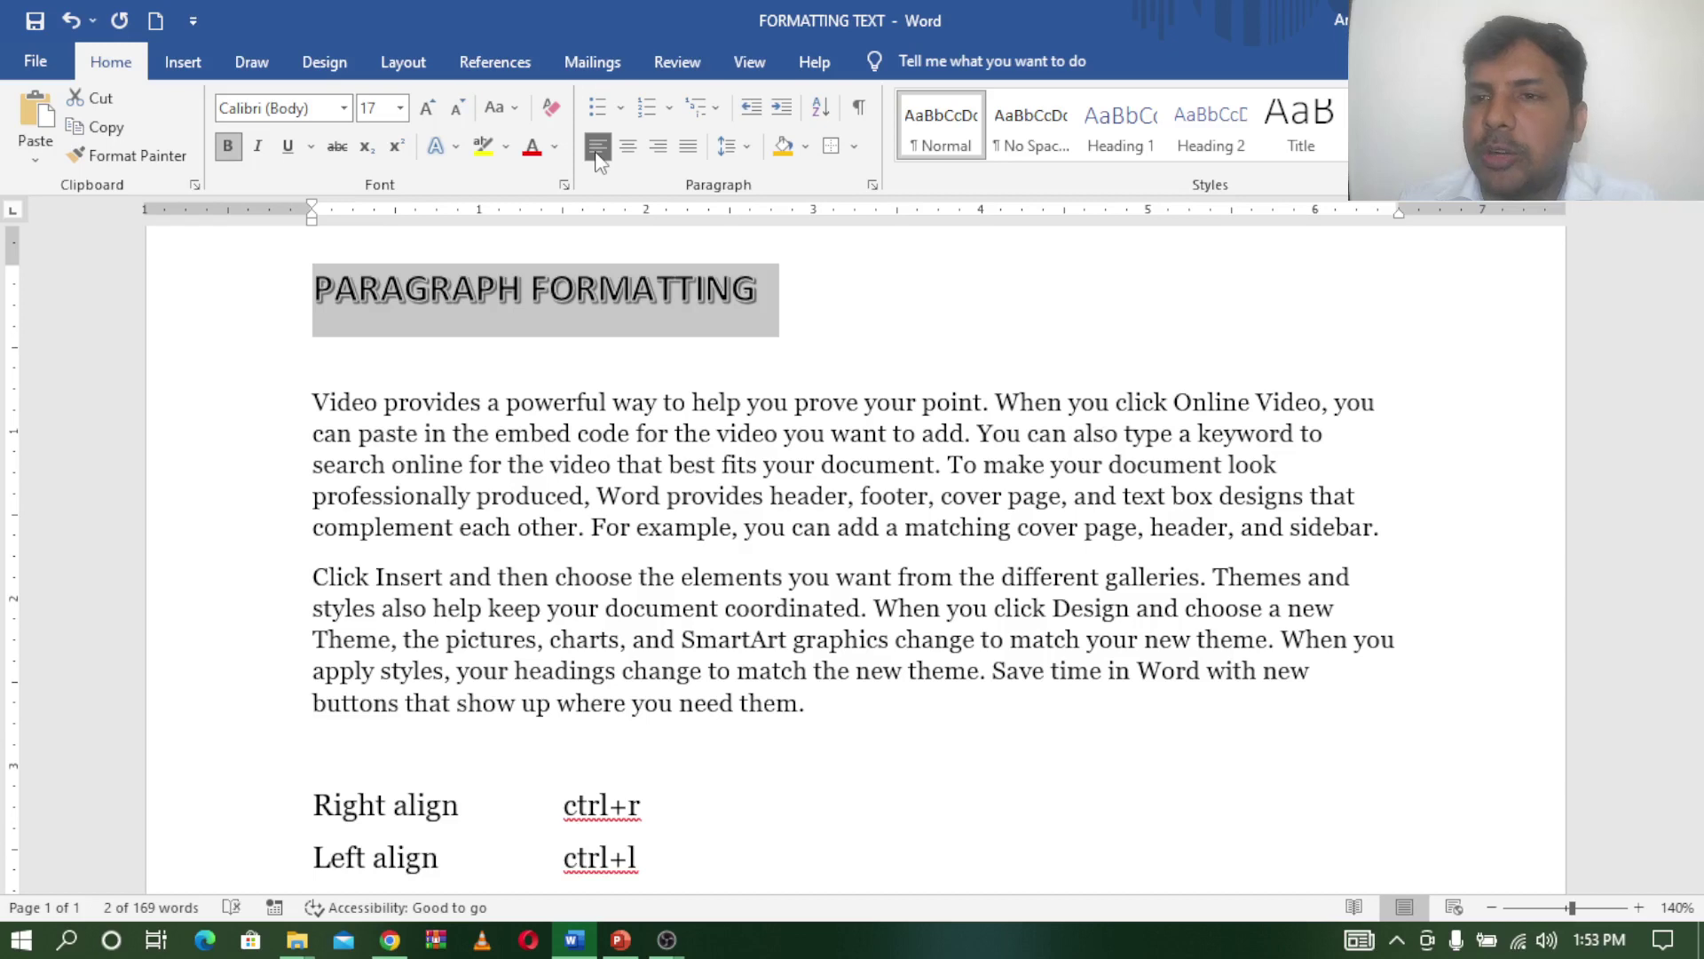
pyautogui.click(628, 151)
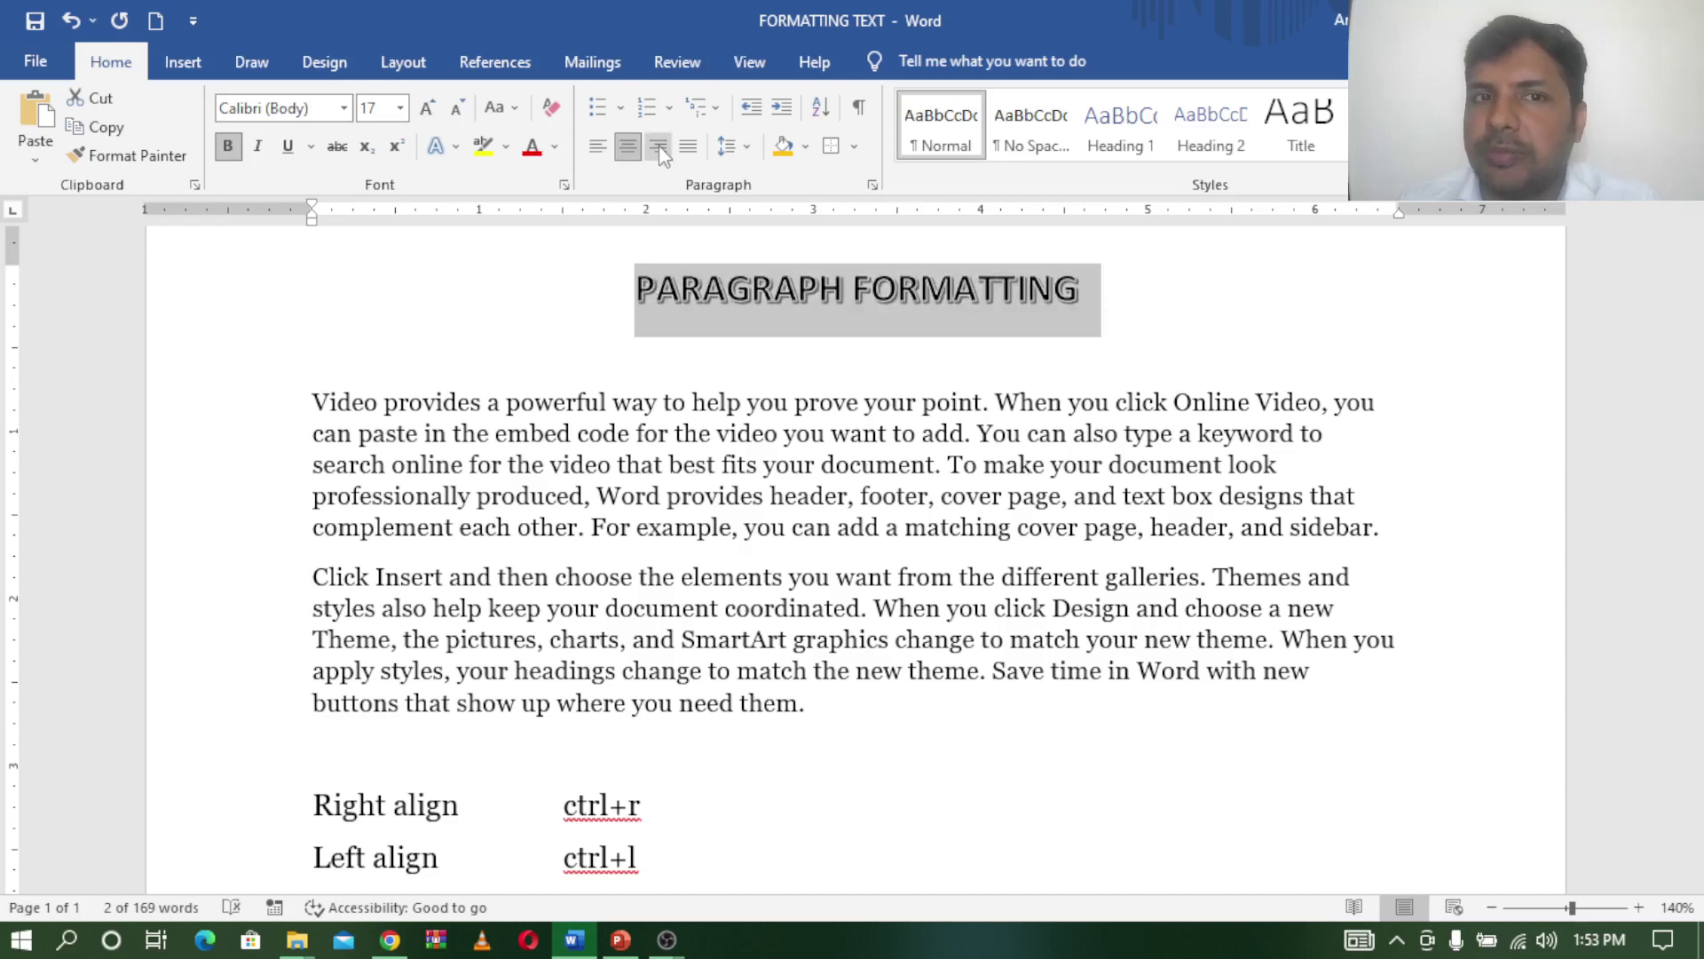
pyautogui.click(660, 151)
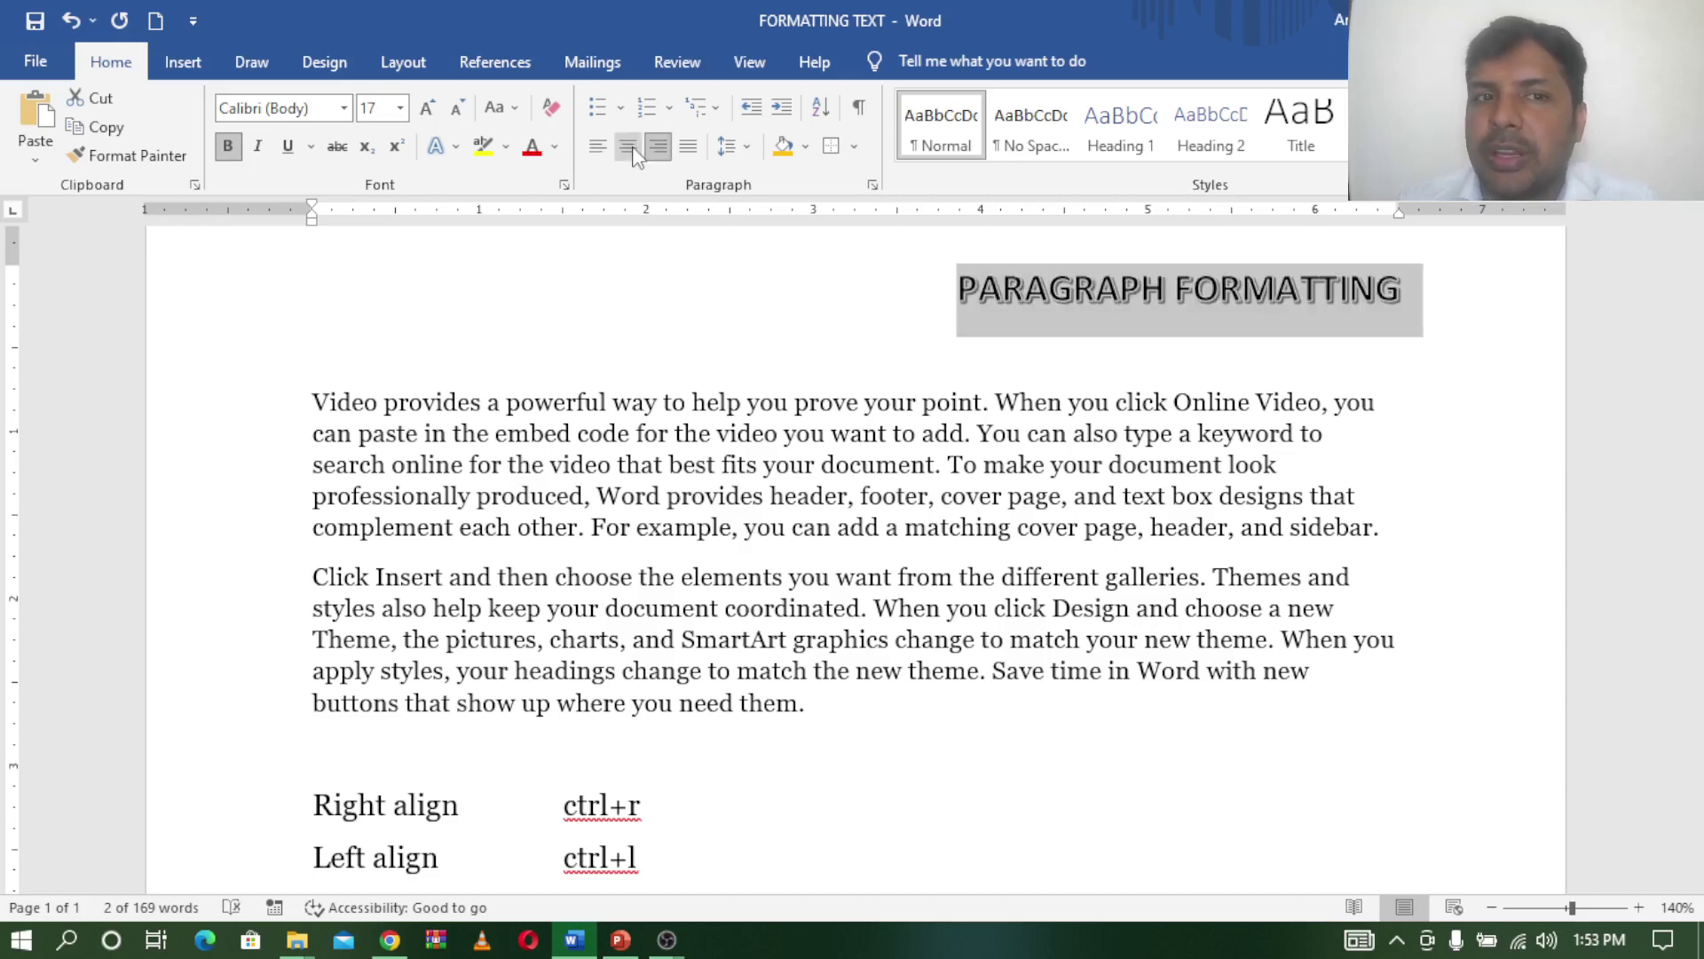
pyautogui.click(627, 148)
pyautogui.click(832, 347)
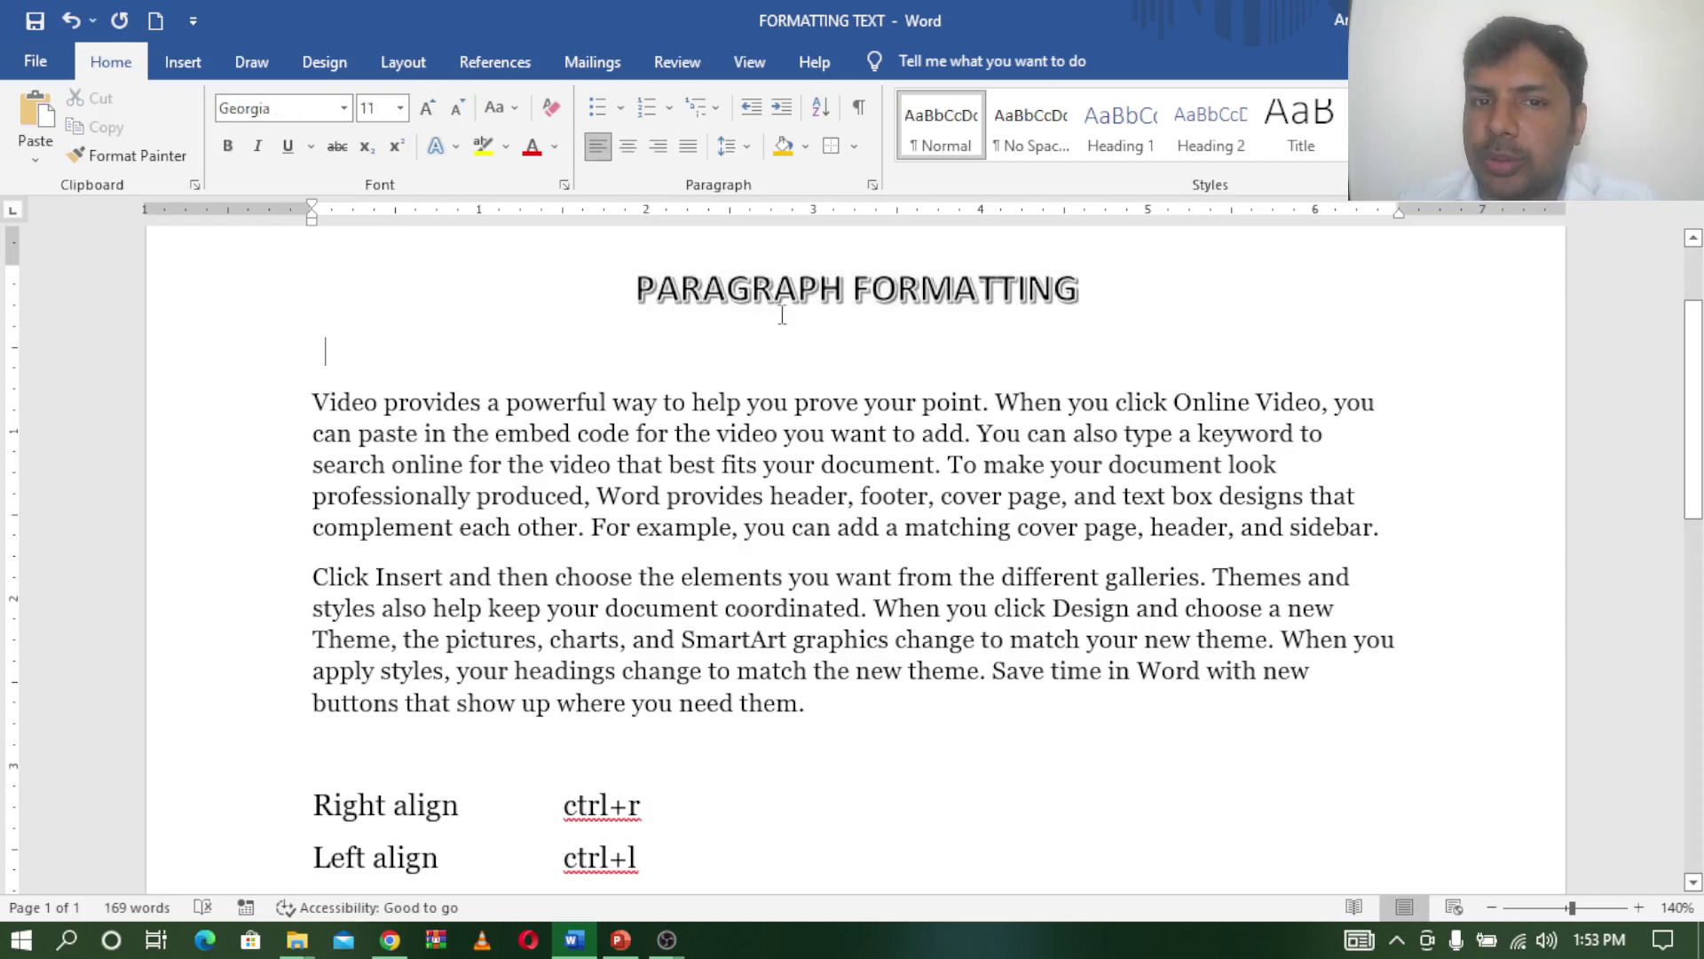
# Step: Right-align the paragraph beginning "Video provides" and return it to left alignment, performing this switch twice
pyautogui.moveTo(320, 398); pyautogui.dragTo(1388, 531)
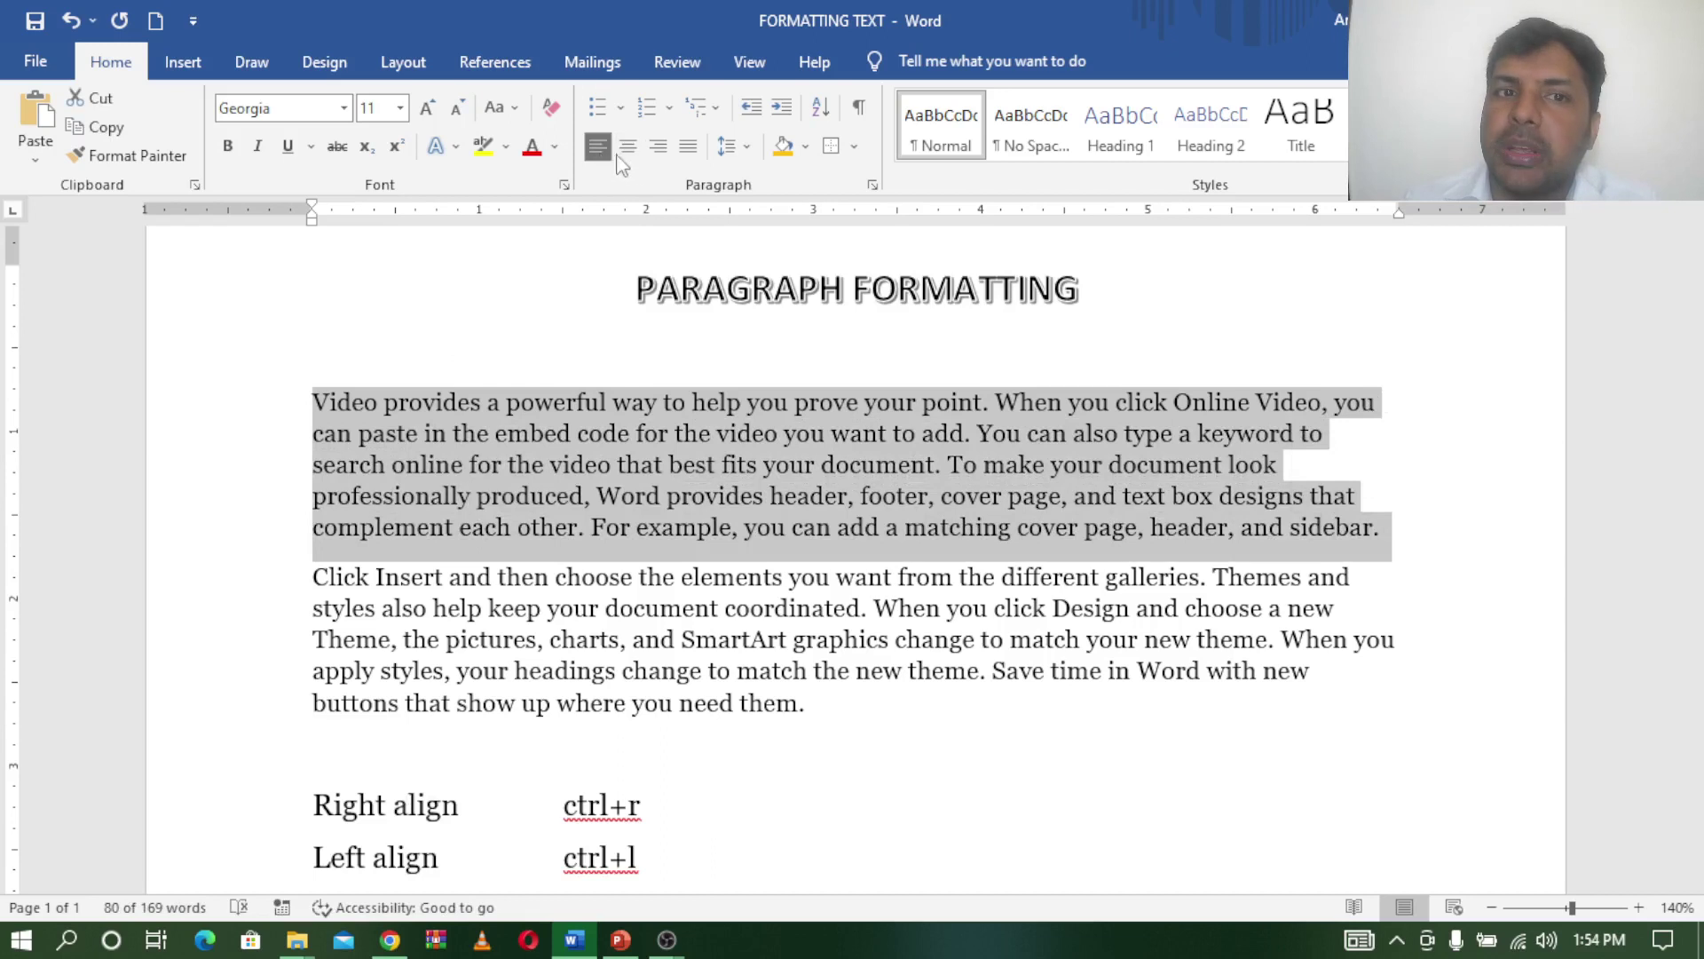
pyautogui.click(664, 154)
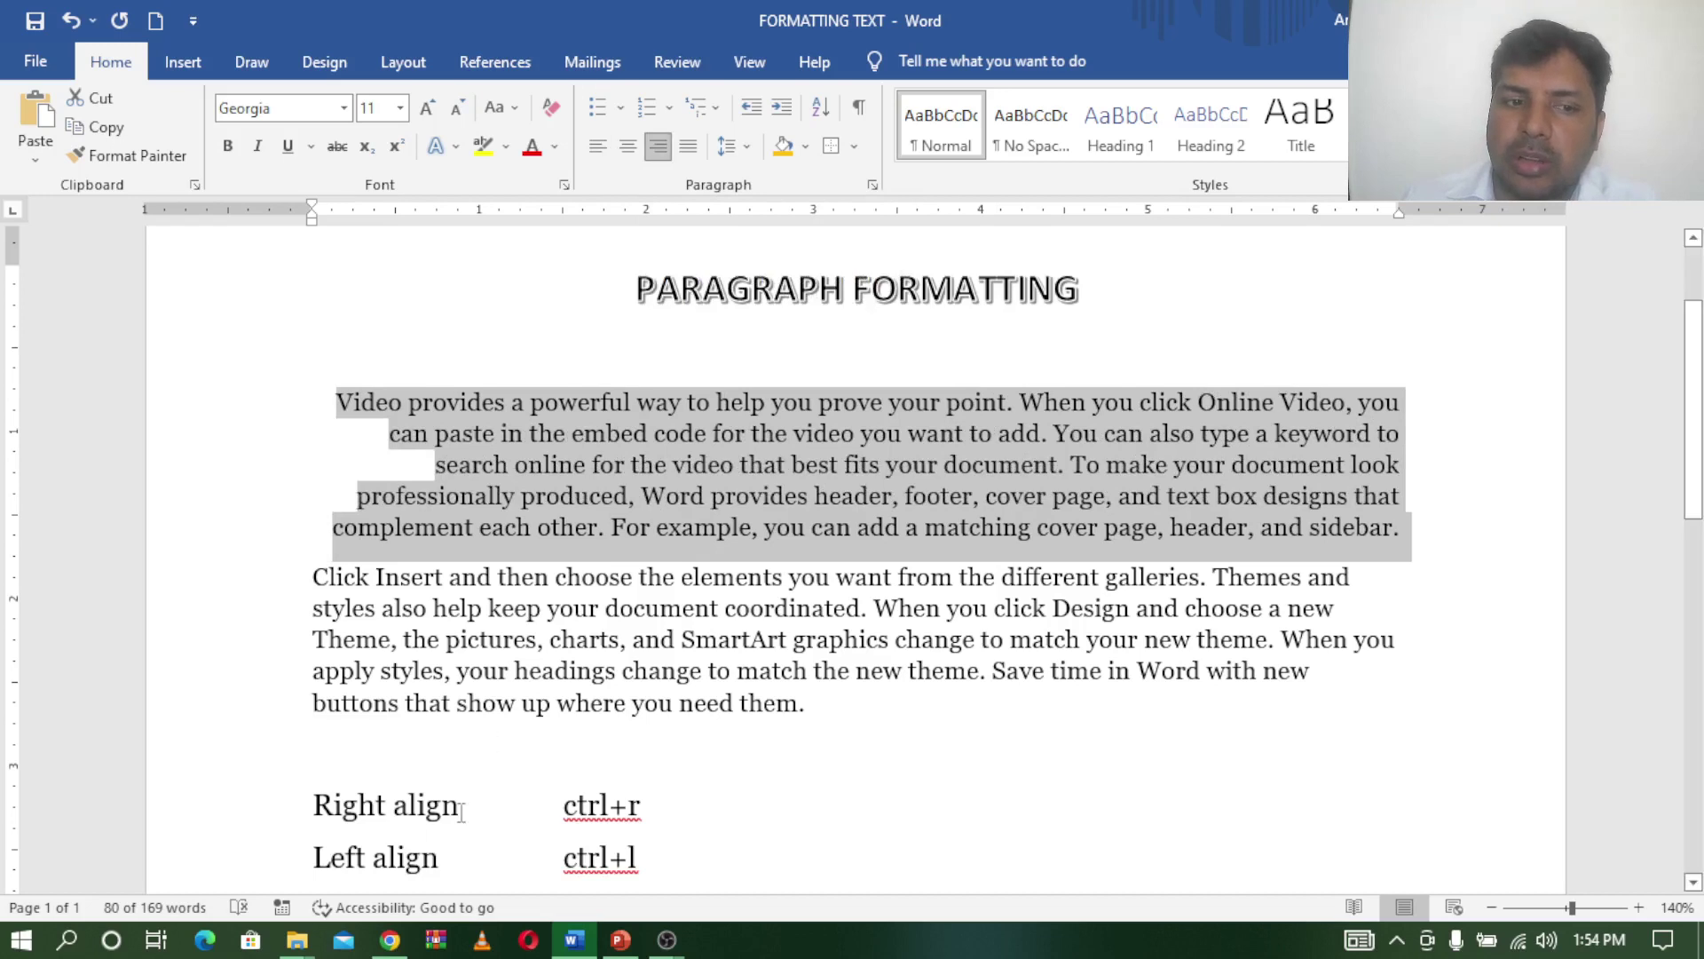
pyautogui.click(599, 149)
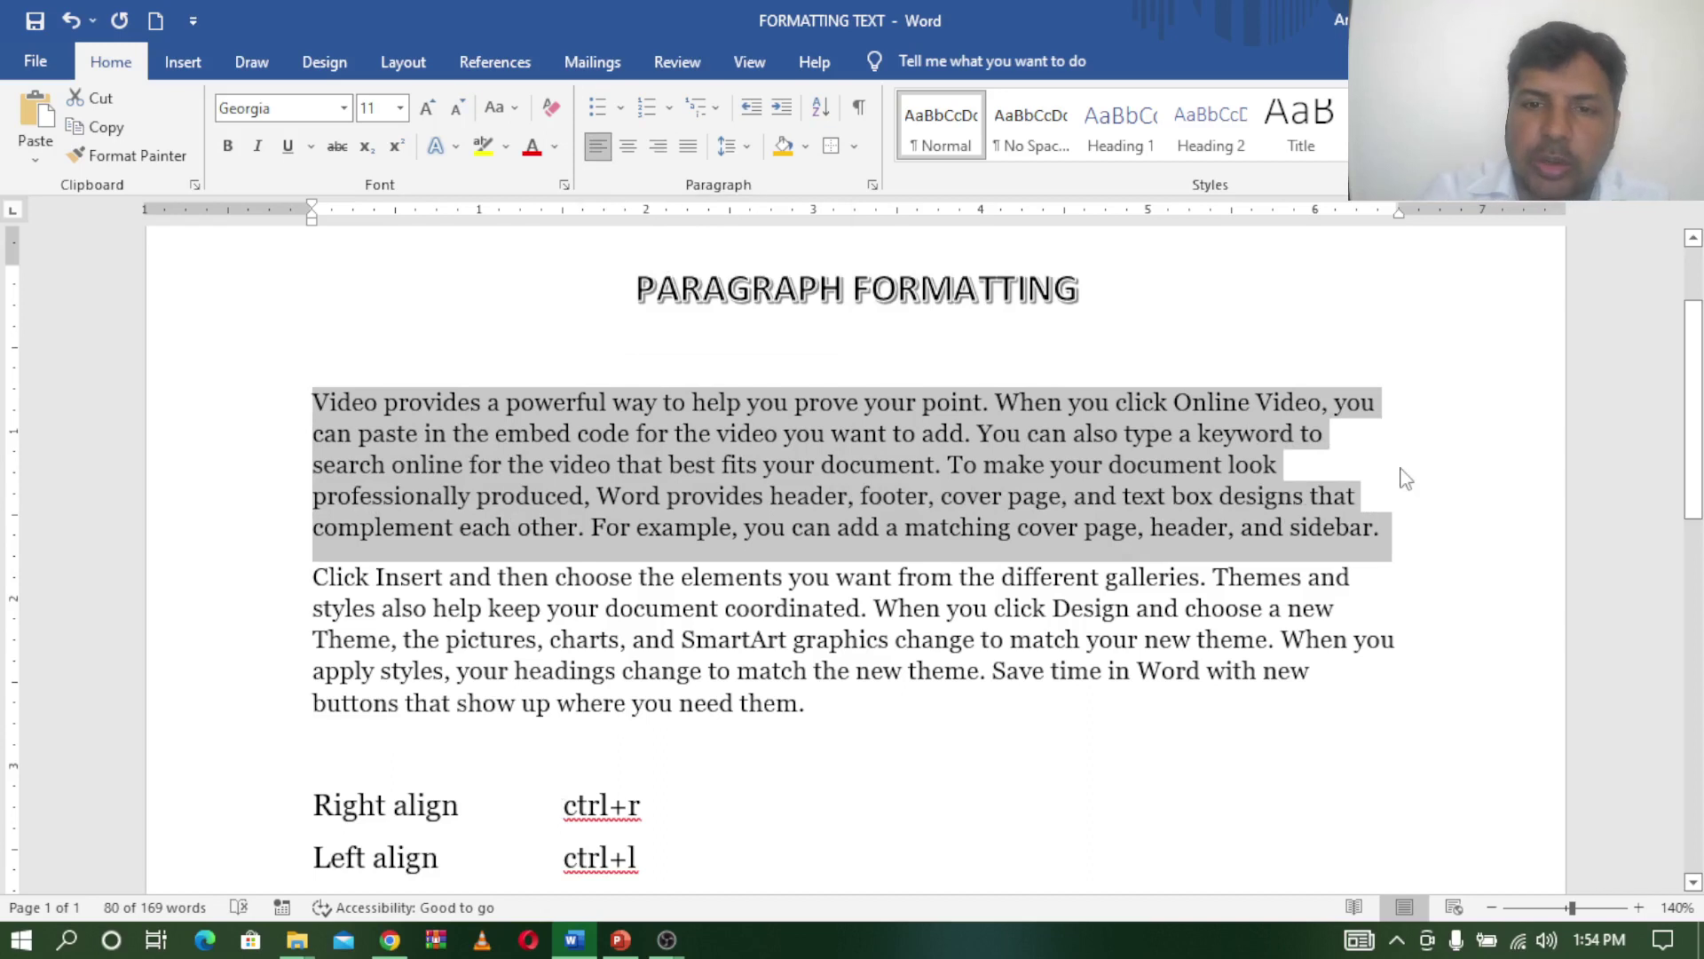
pyautogui.hotkey('ctrl', 'r')
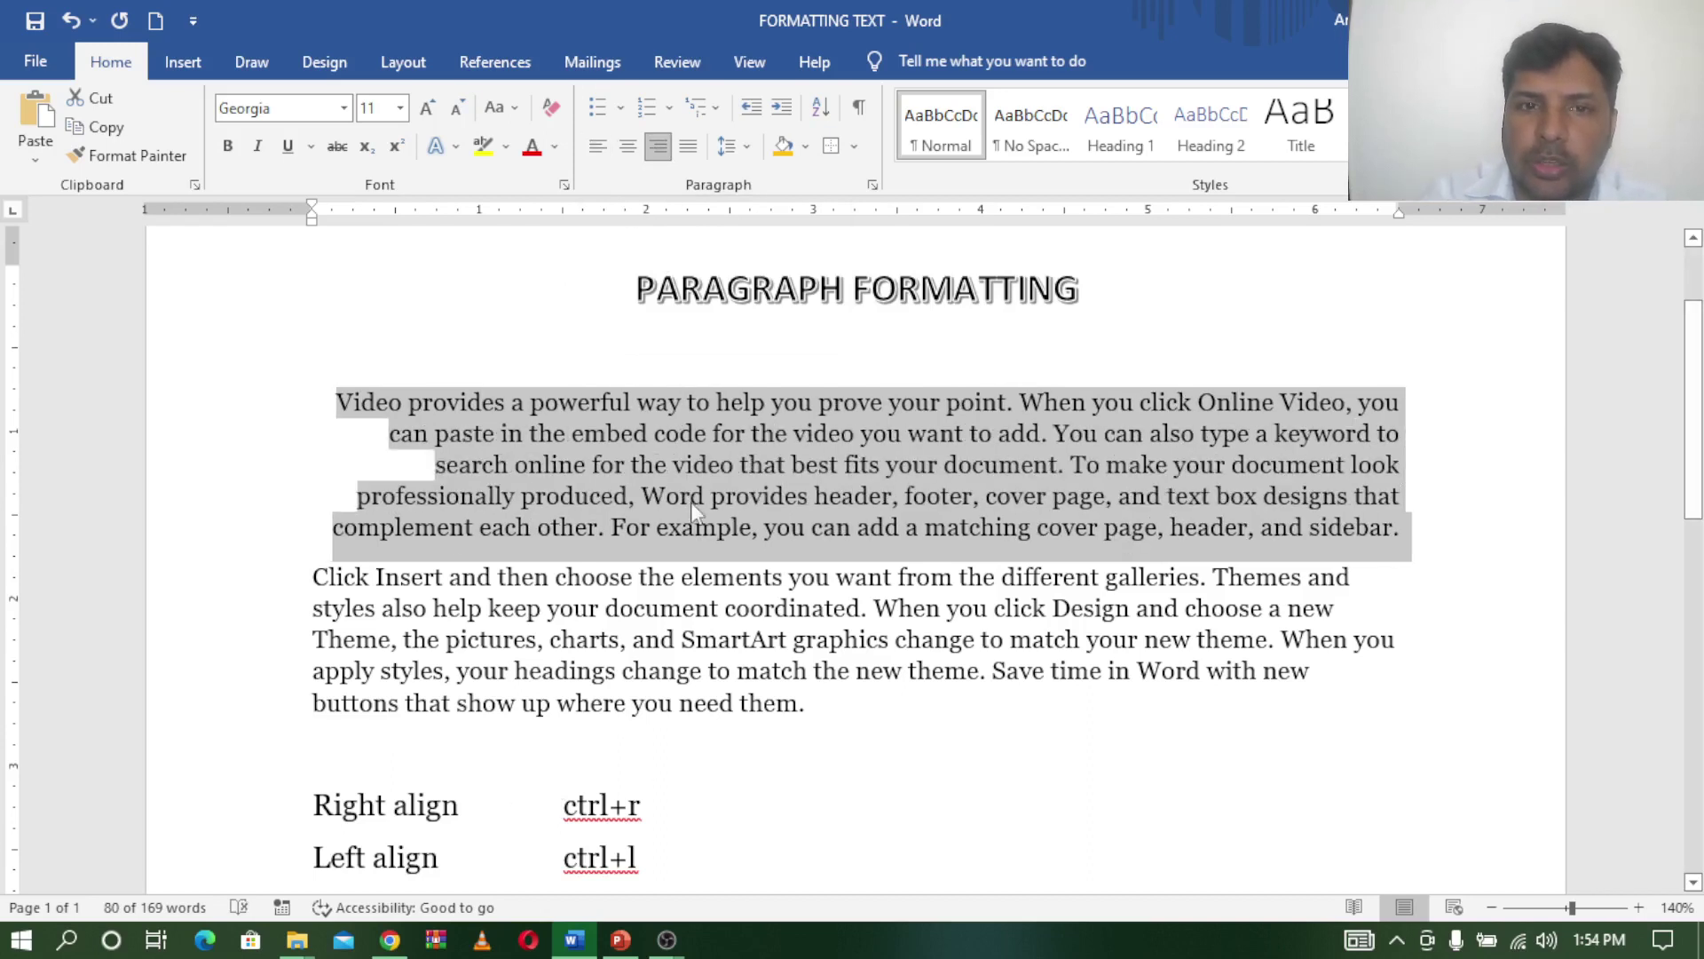
pyautogui.hotkey('ctrl', 'l')
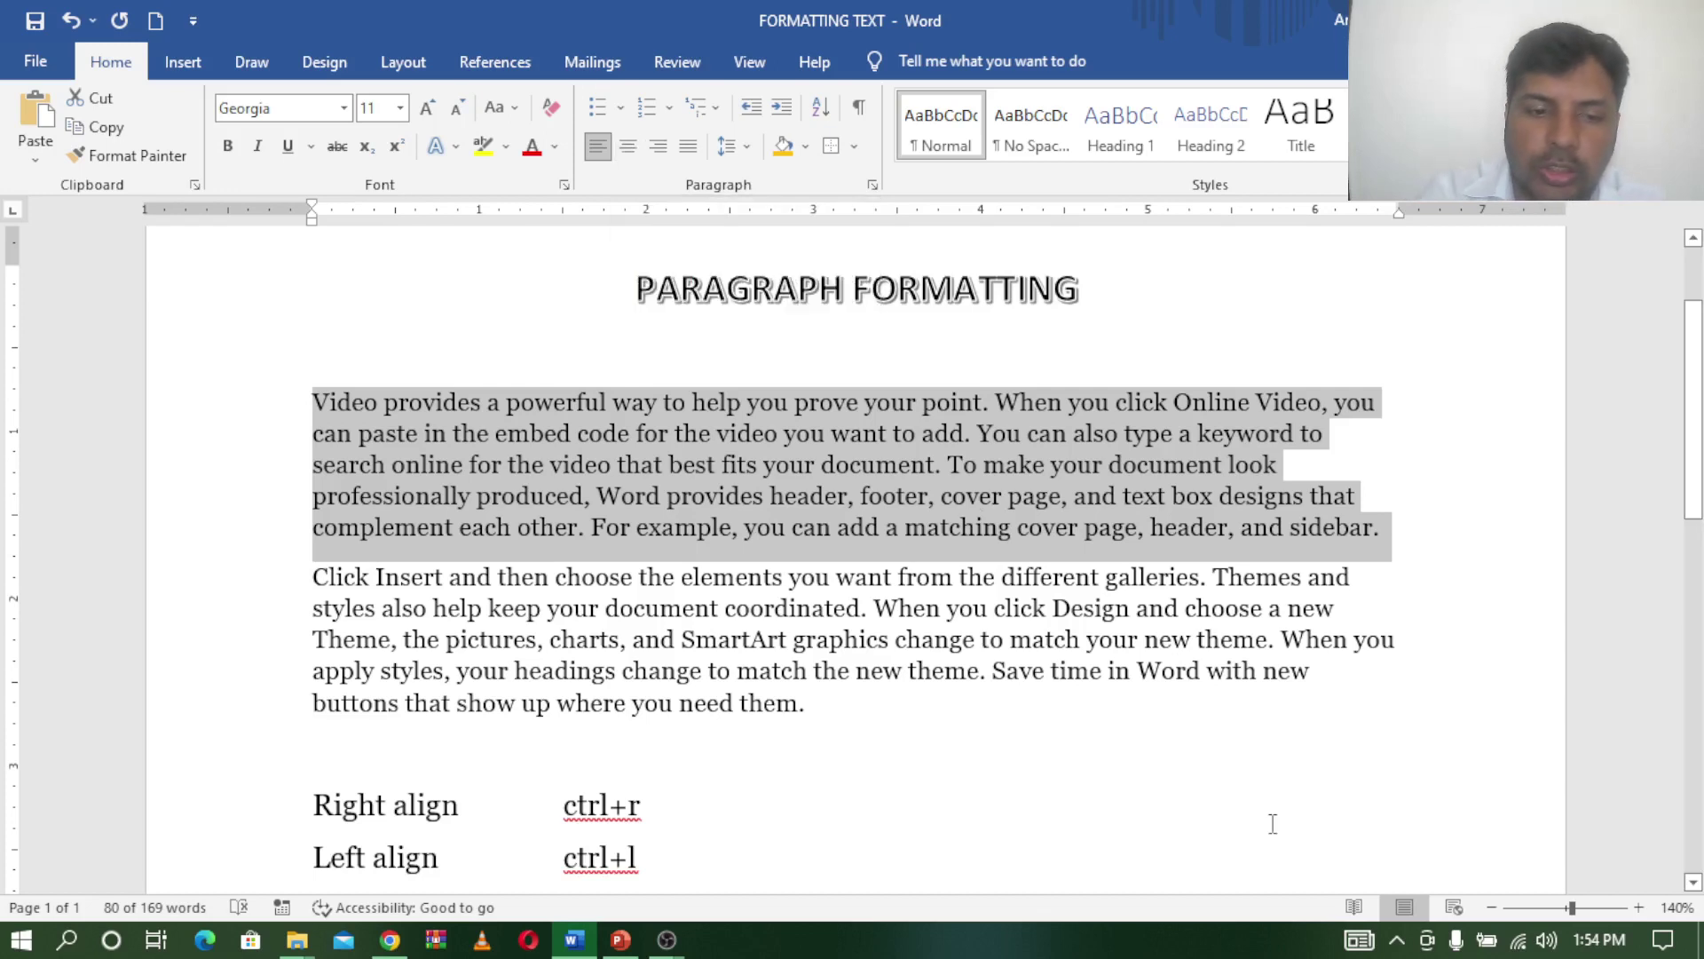
# Step: Center the first body paragraph and return it to left alignment
pyautogui.hotkey('ctrl', 'e')
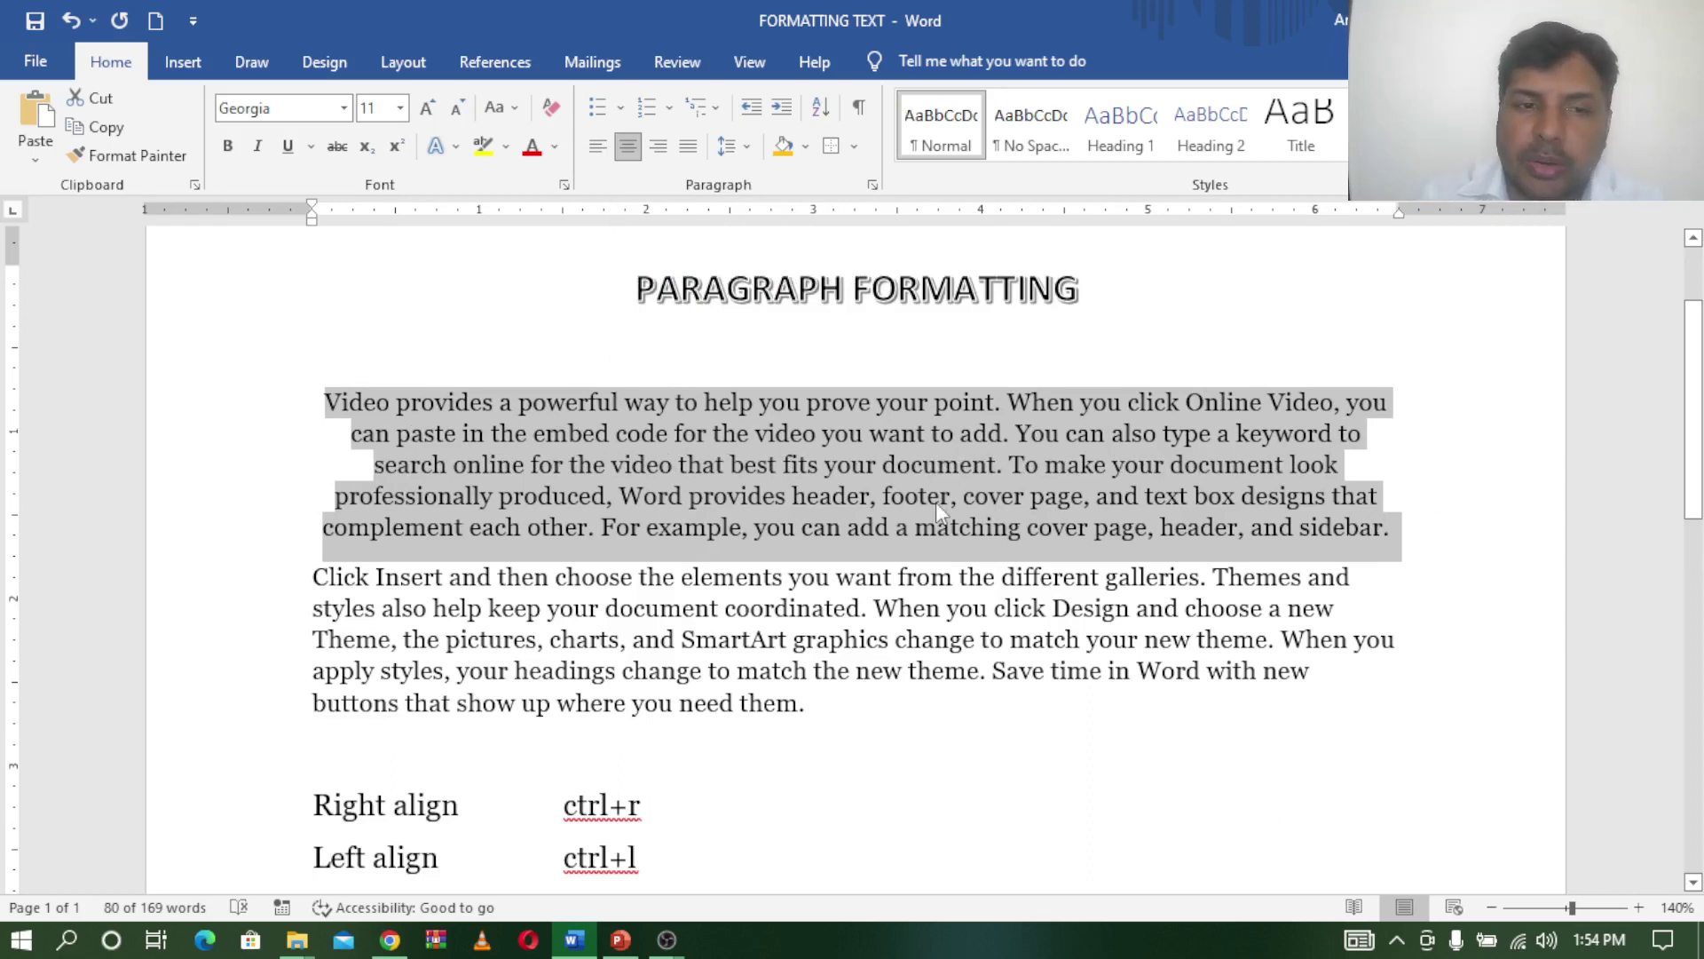
pyautogui.click(1693, 884)
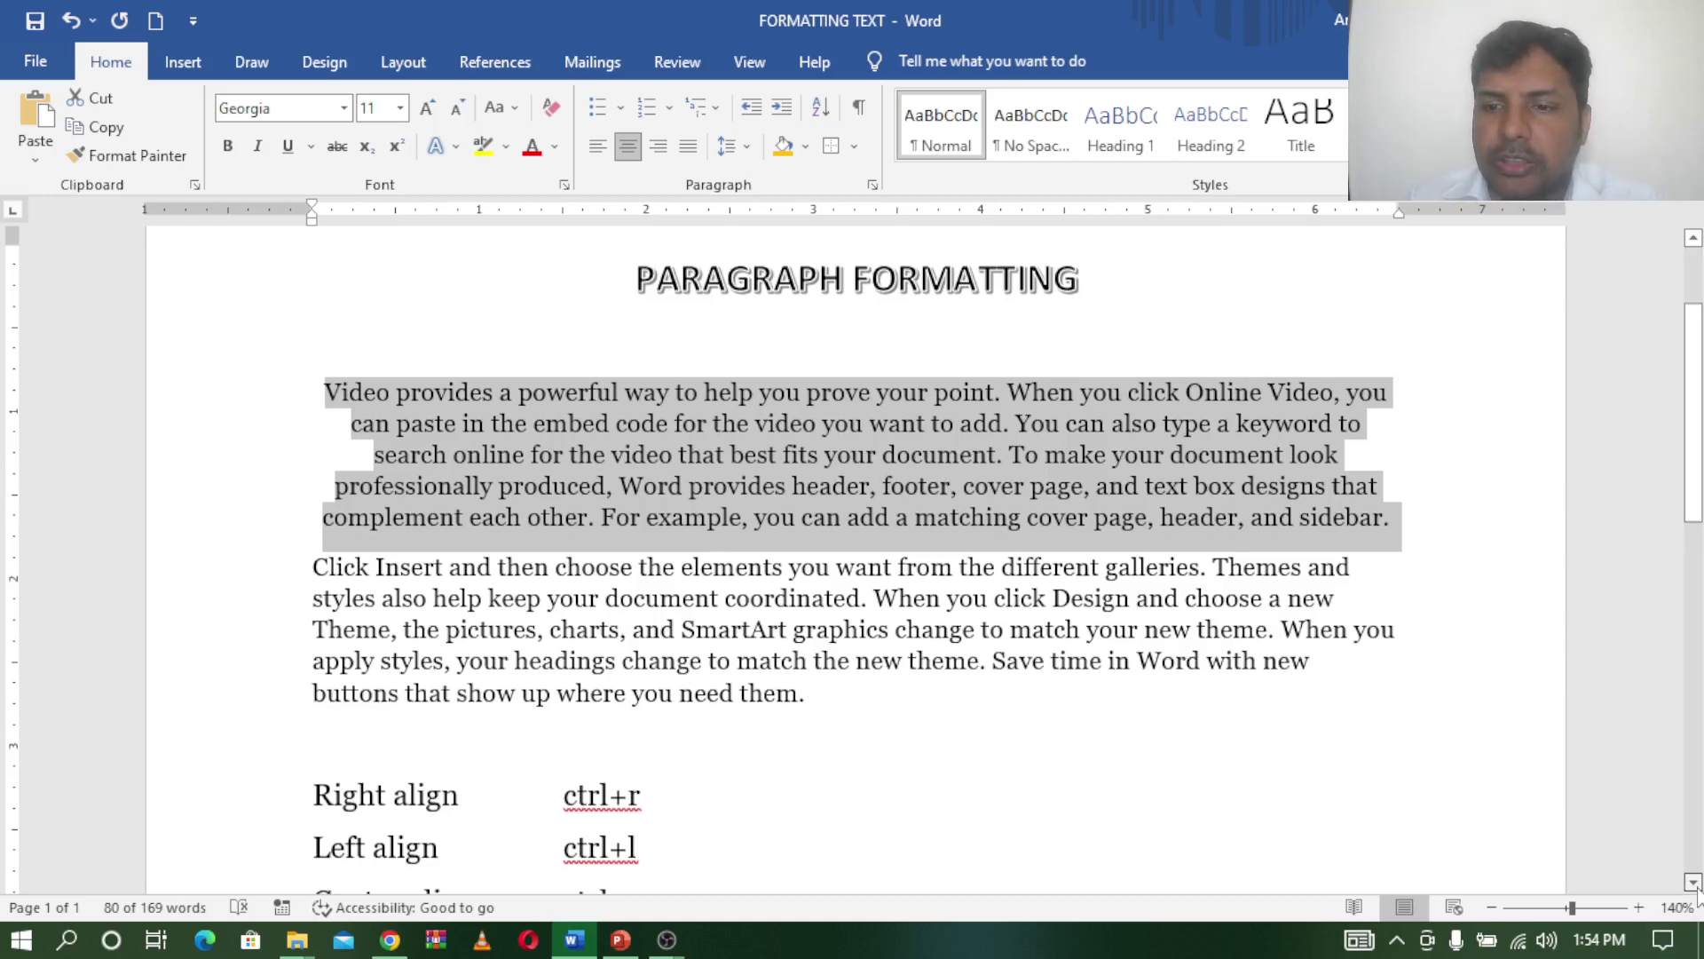
pyautogui.scroll(-3, 1693, 885)
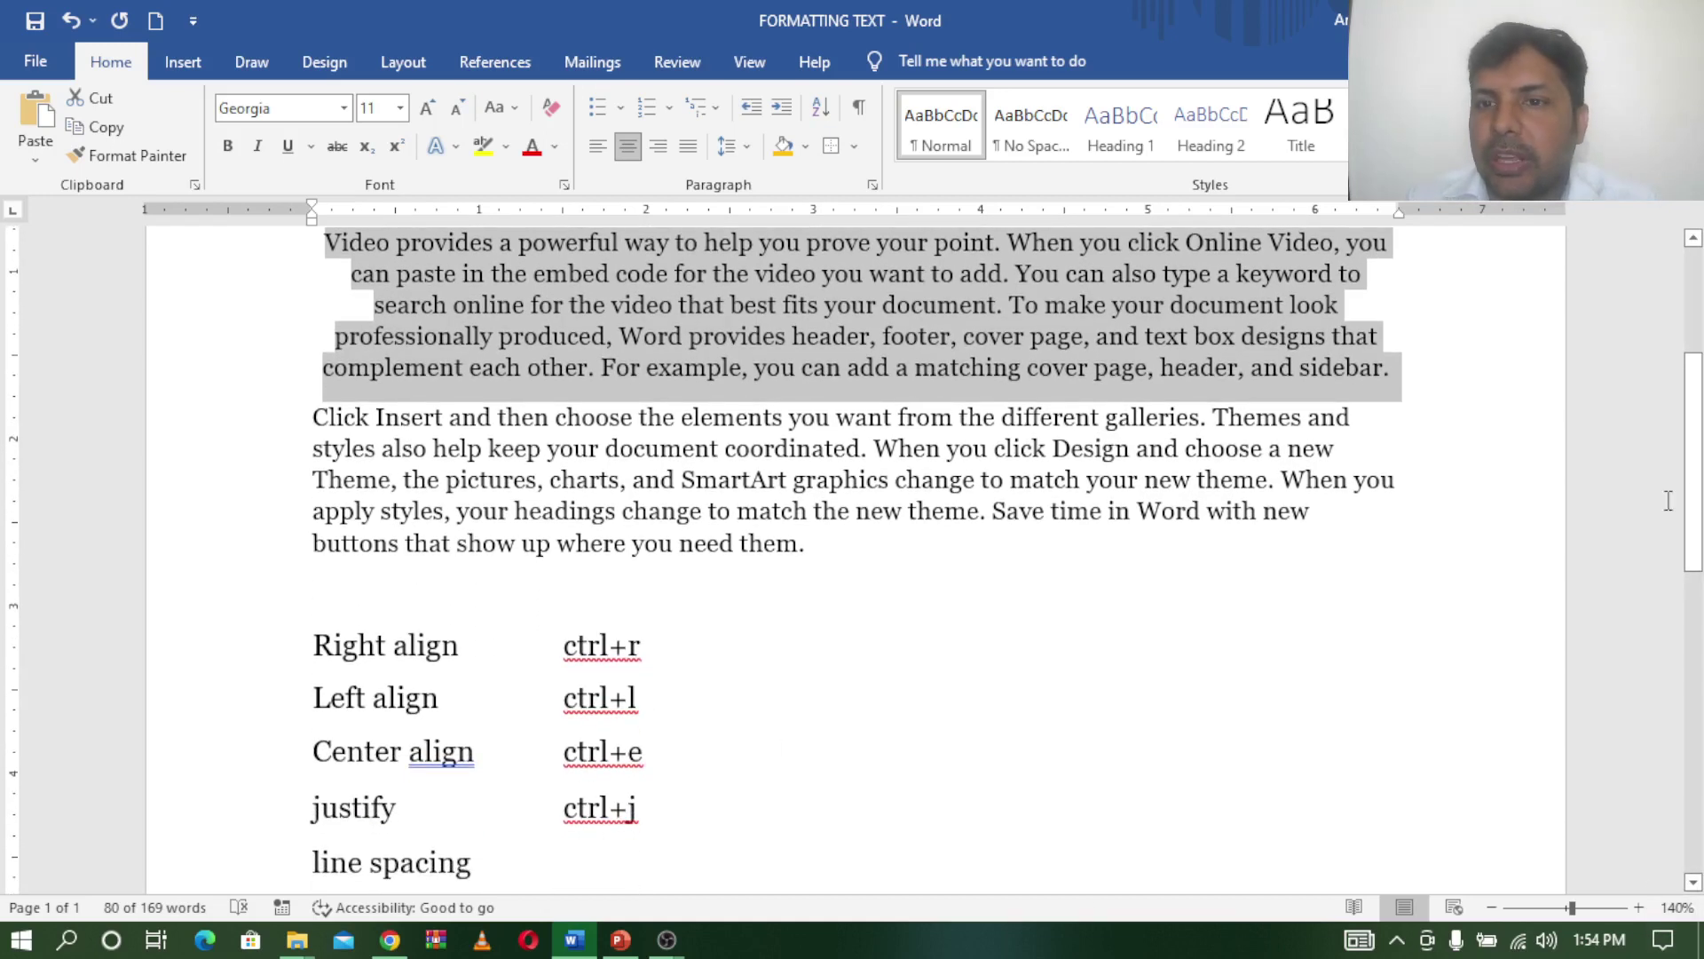
pyautogui.scroll(3, 1598, 492)
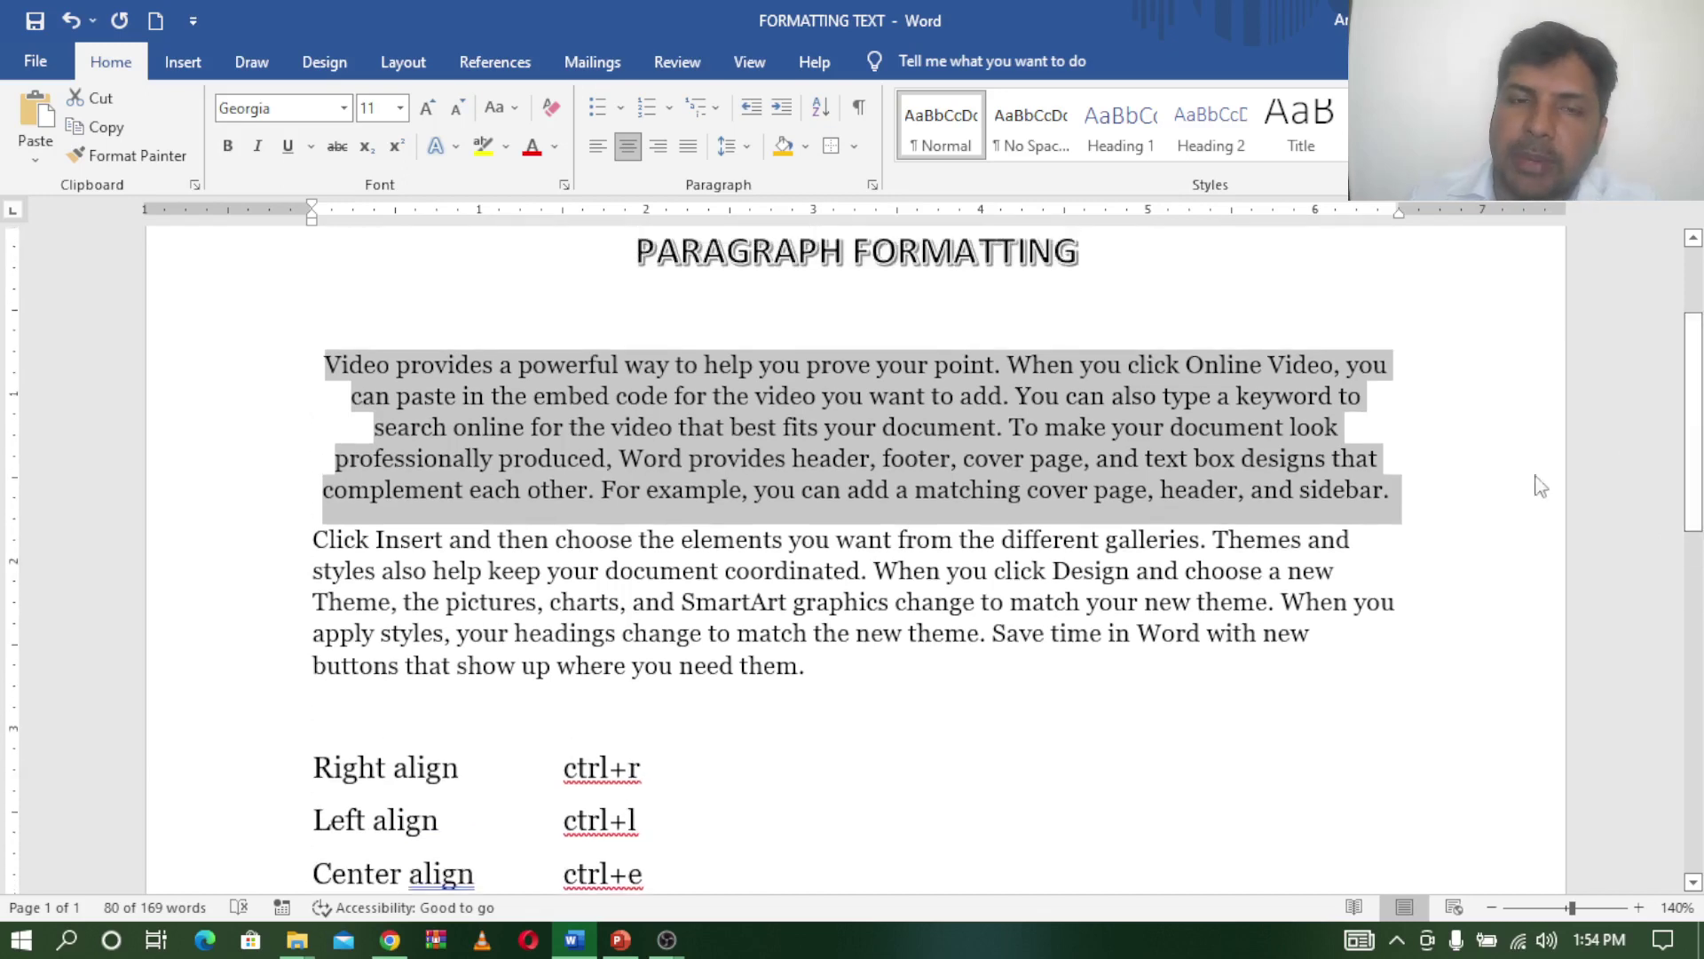
pyautogui.click(598, 145)
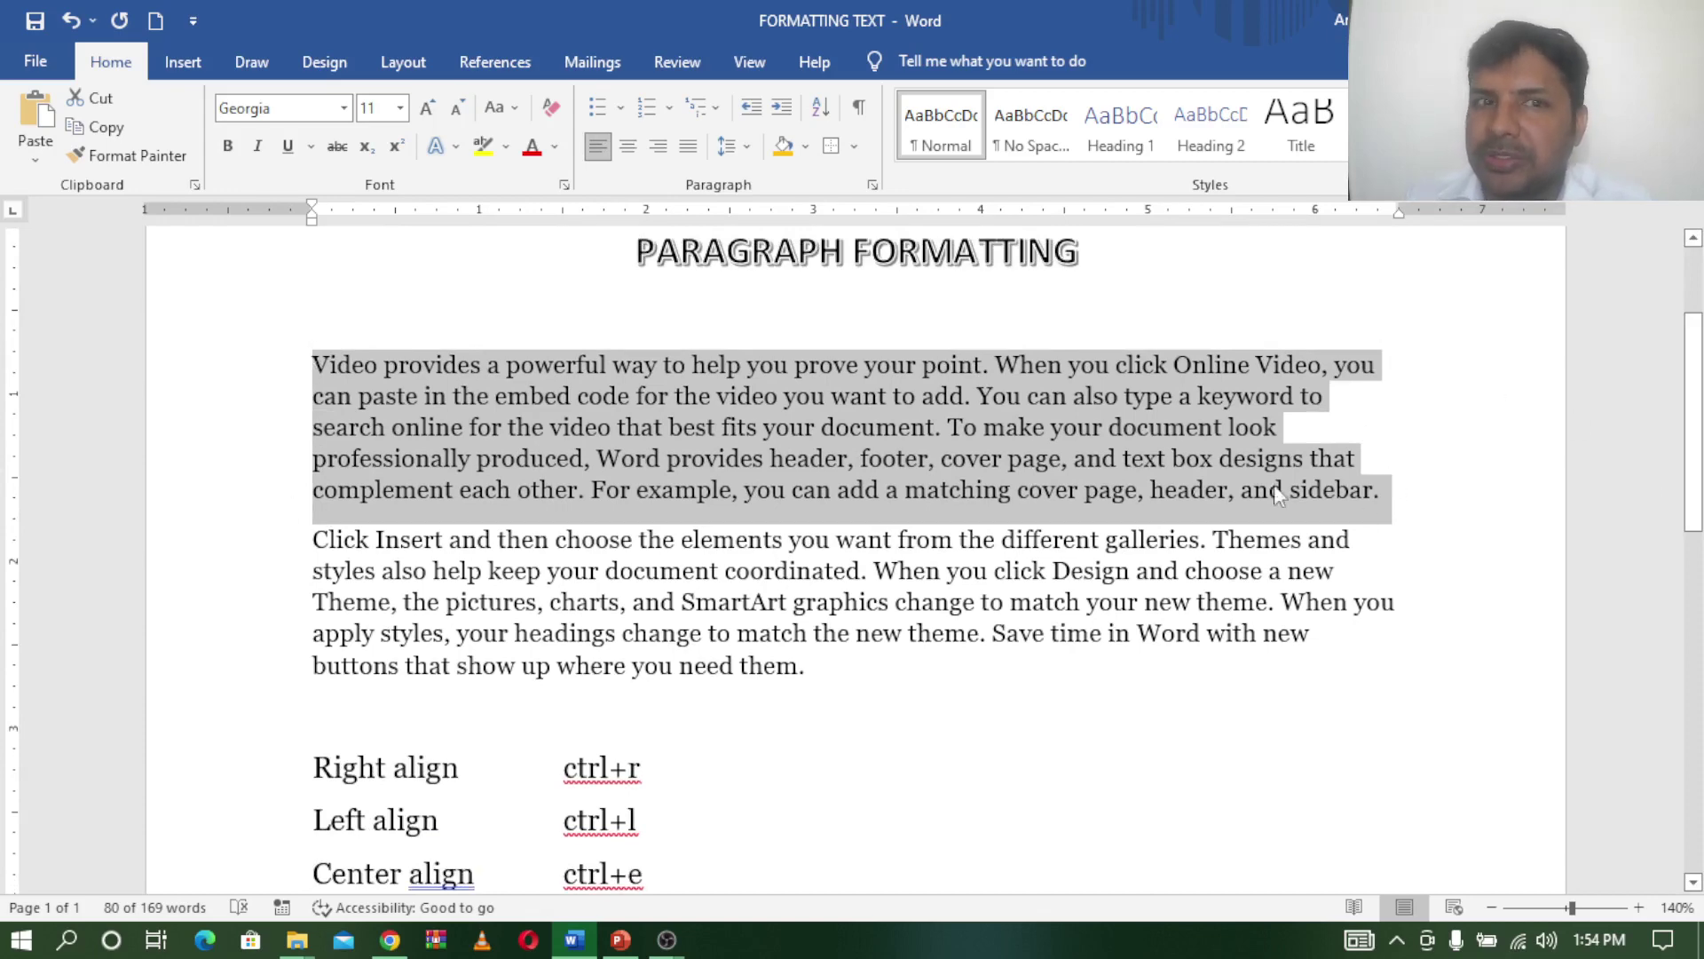
# Step: Justify the first body paragraph, undoing and reapplying the justification once
pyautogui.click(690, 147)
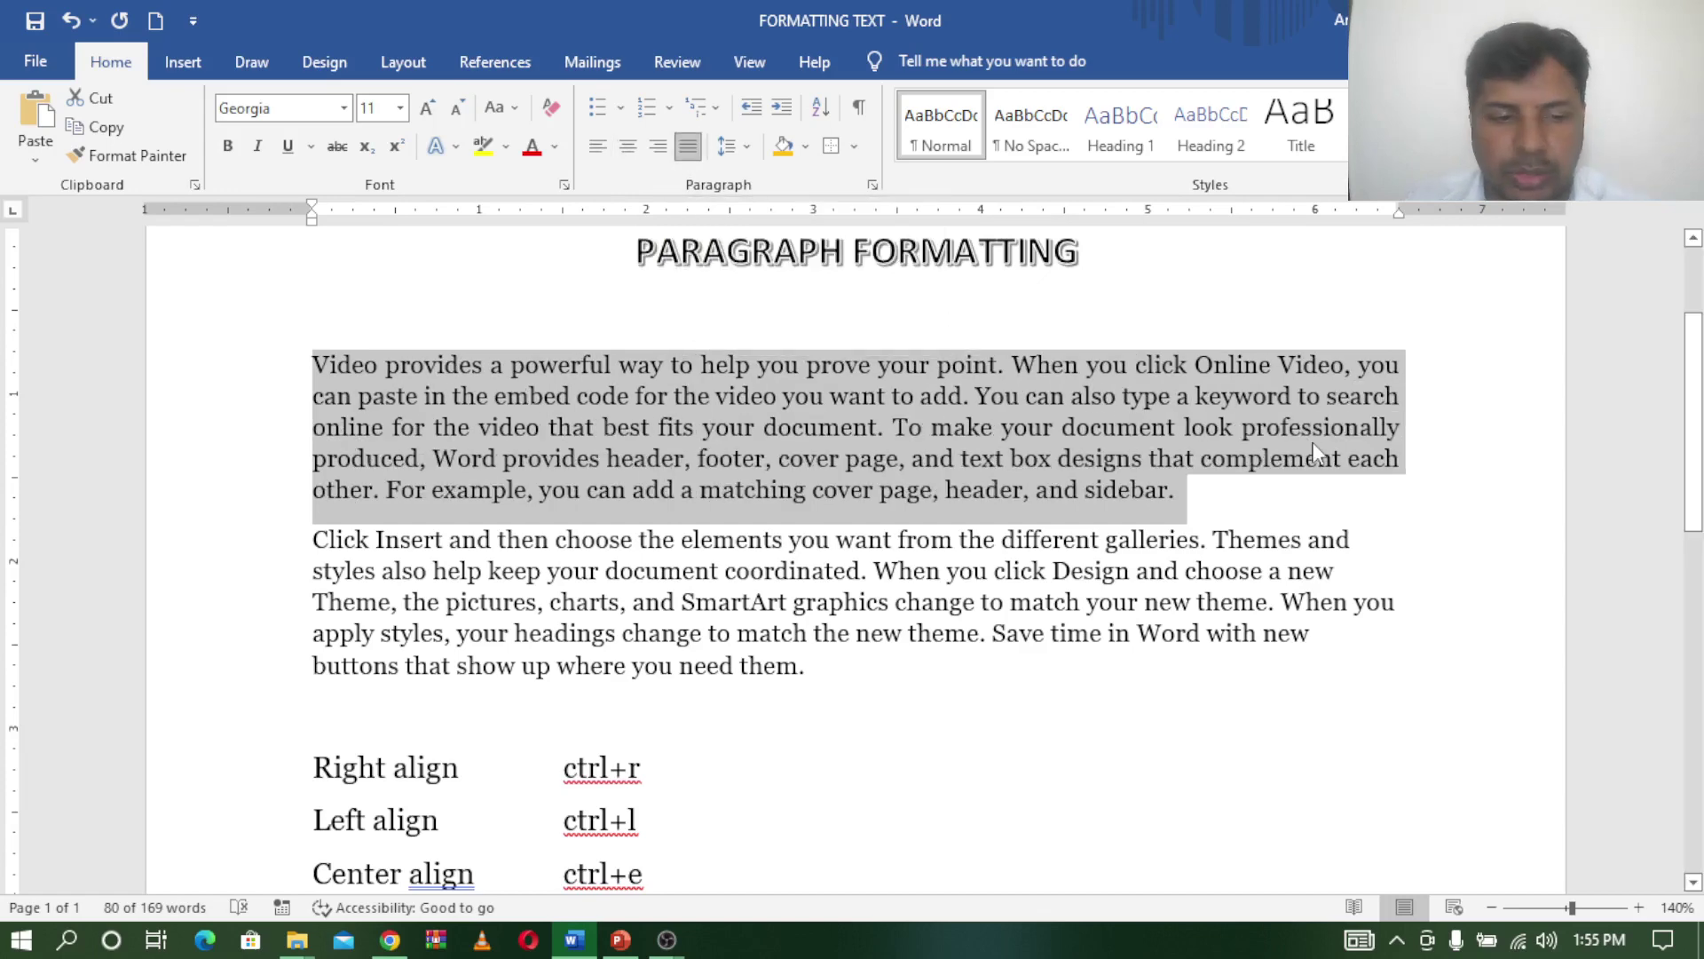
pyautogui.hotkey('ctrl', 'z')
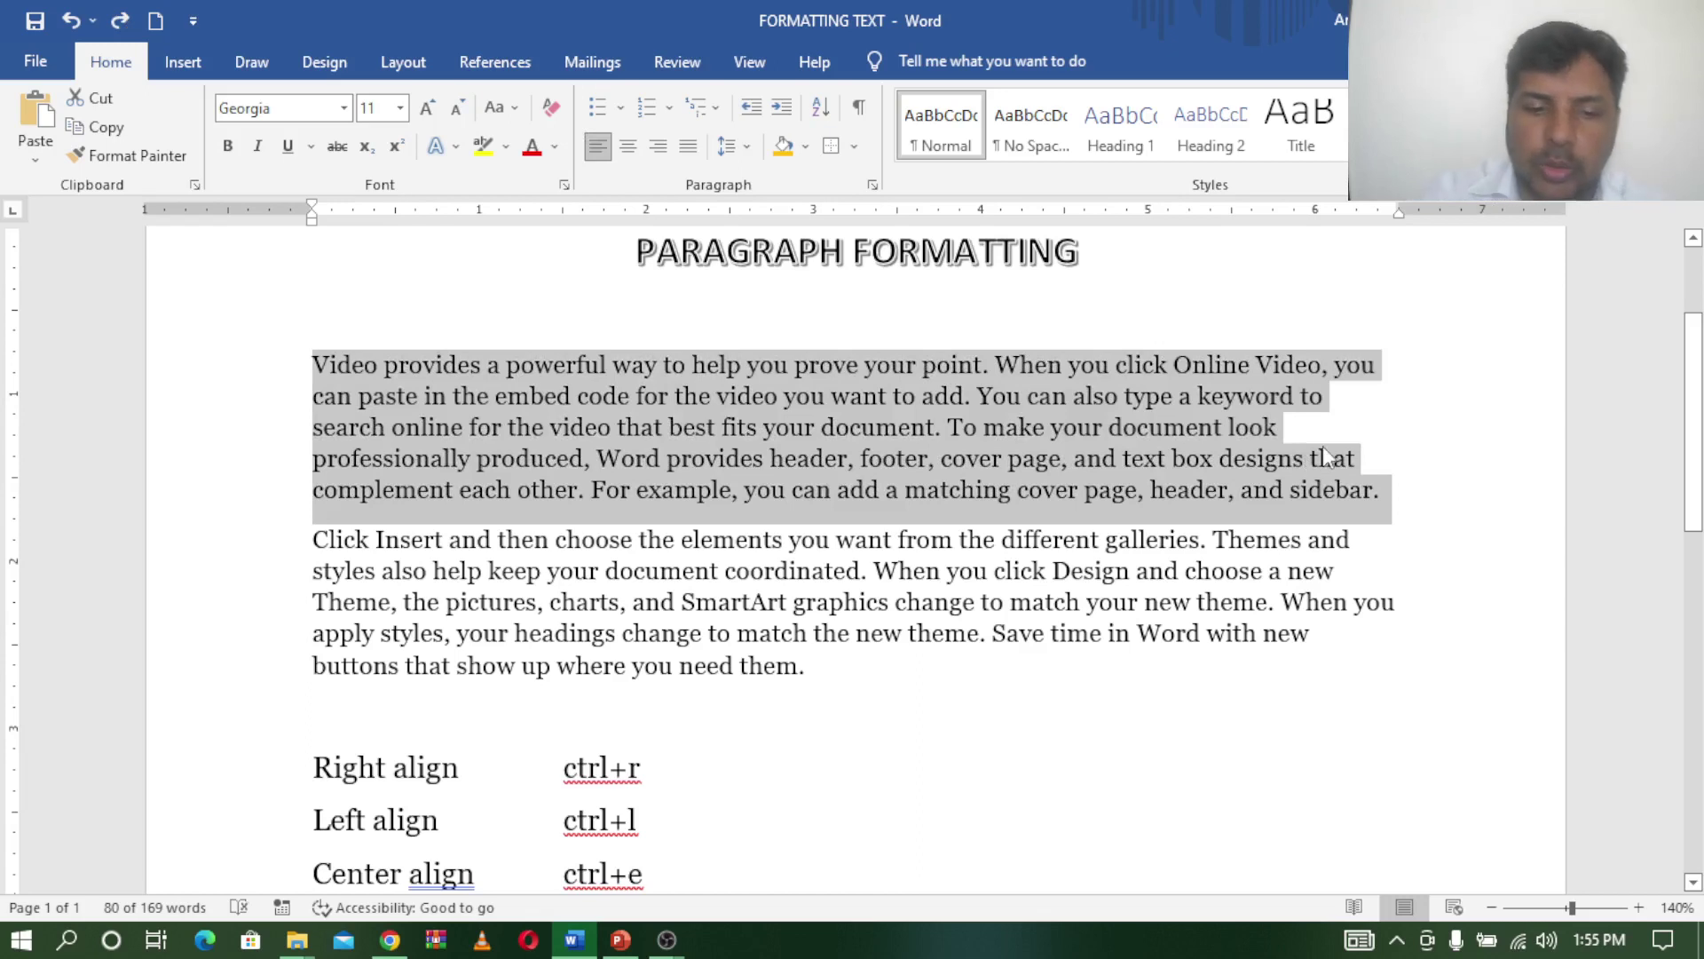
pyautogui.hotkey('ctrl', 'j')
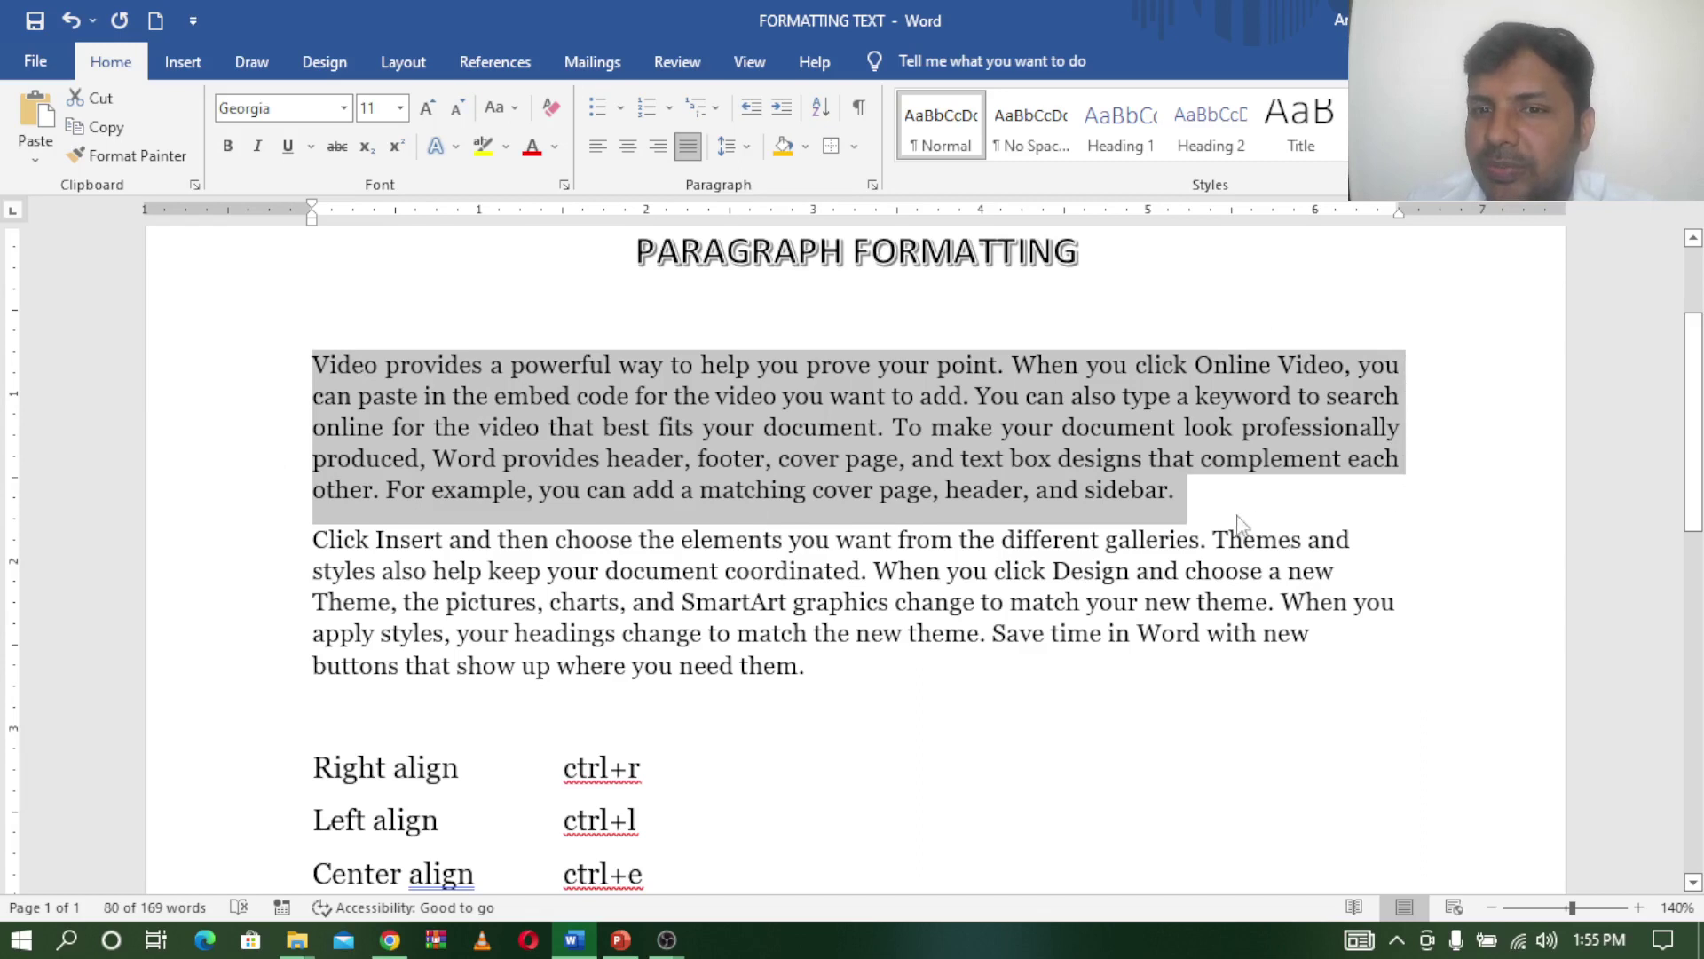
pyautogui.click(1212, 503)
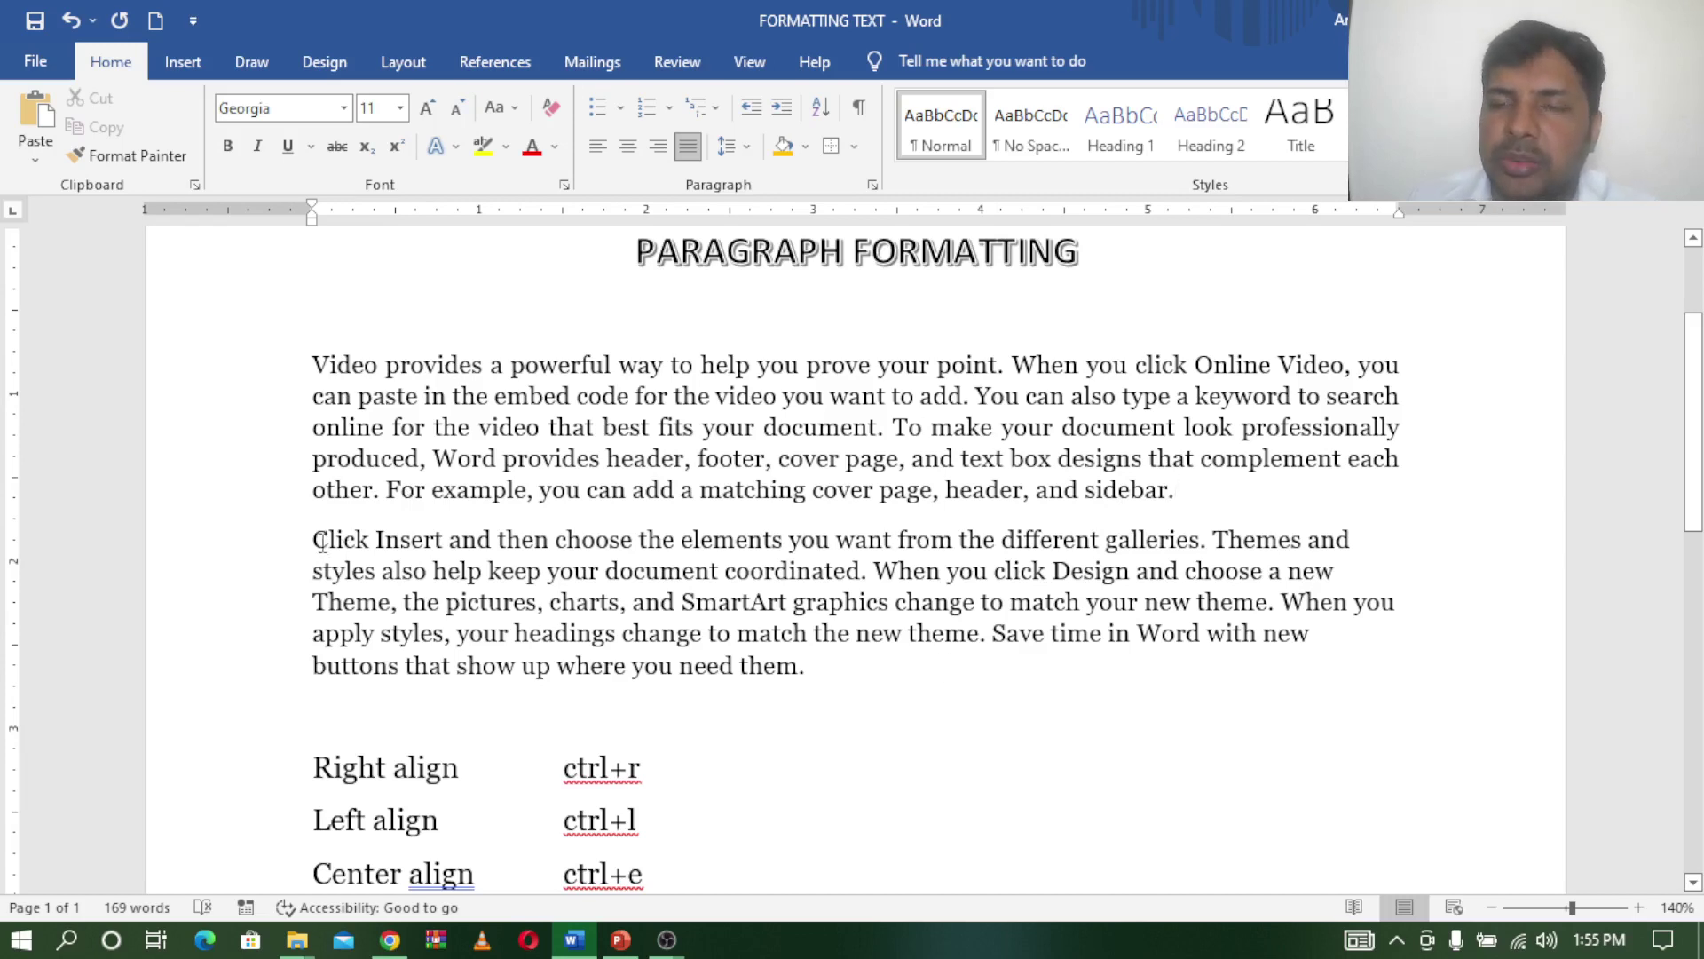
pyautogui.click(963, 660)
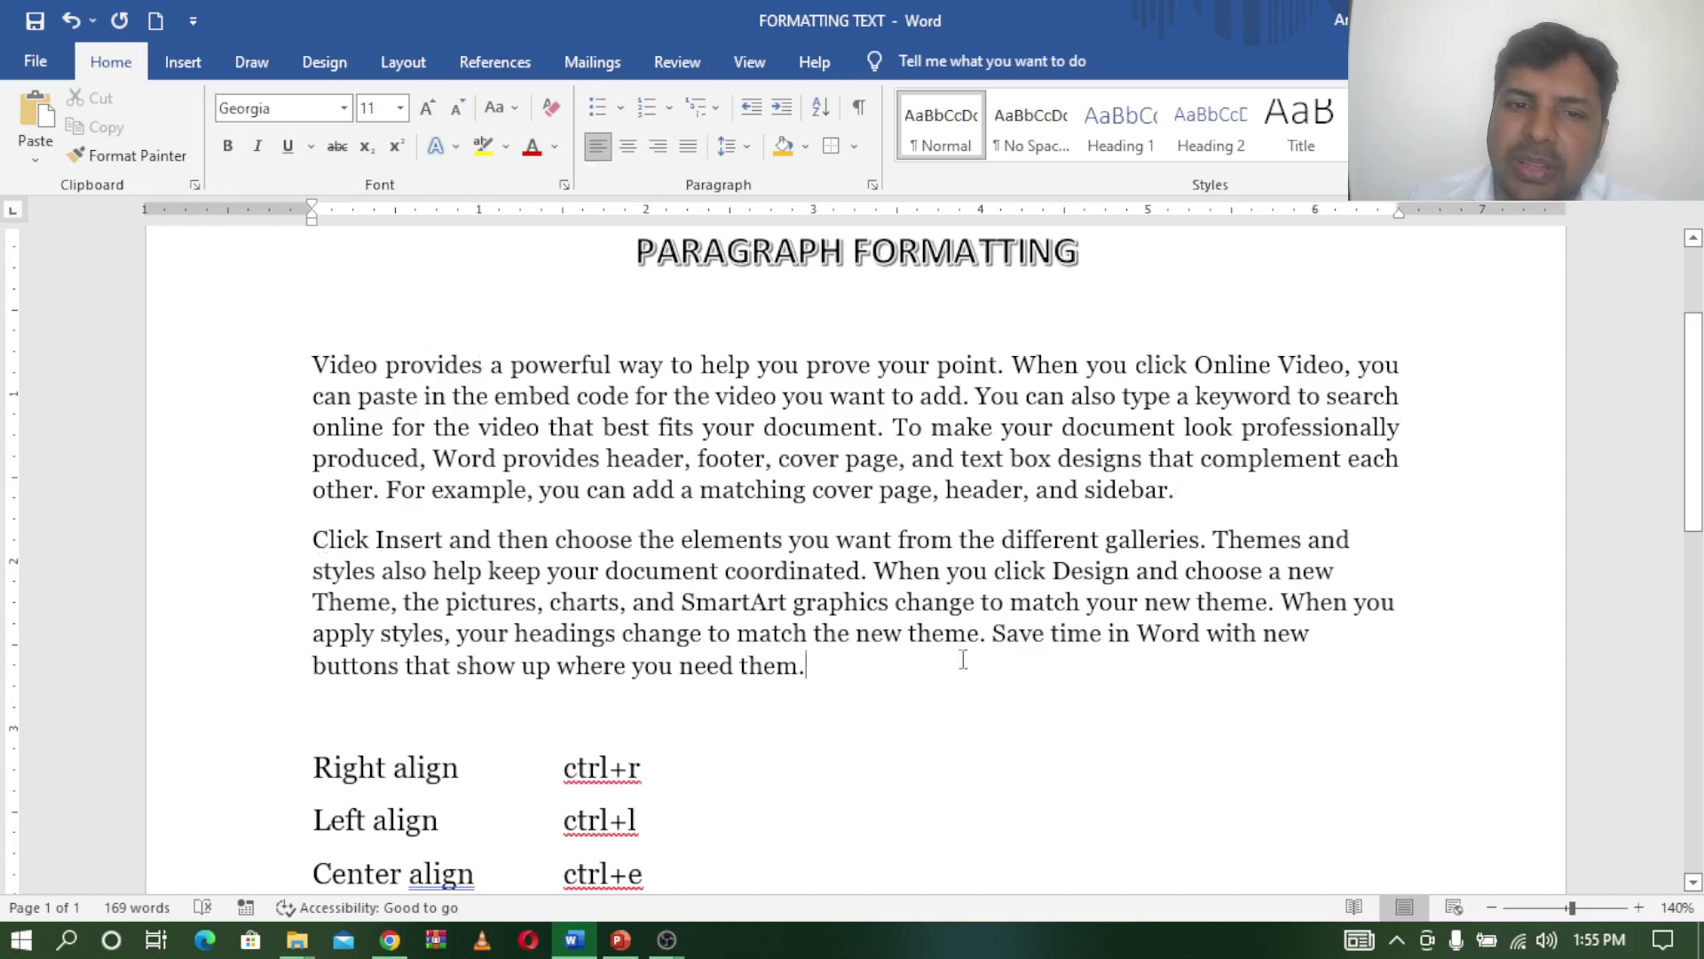
pyautogui.click(1219, 495)
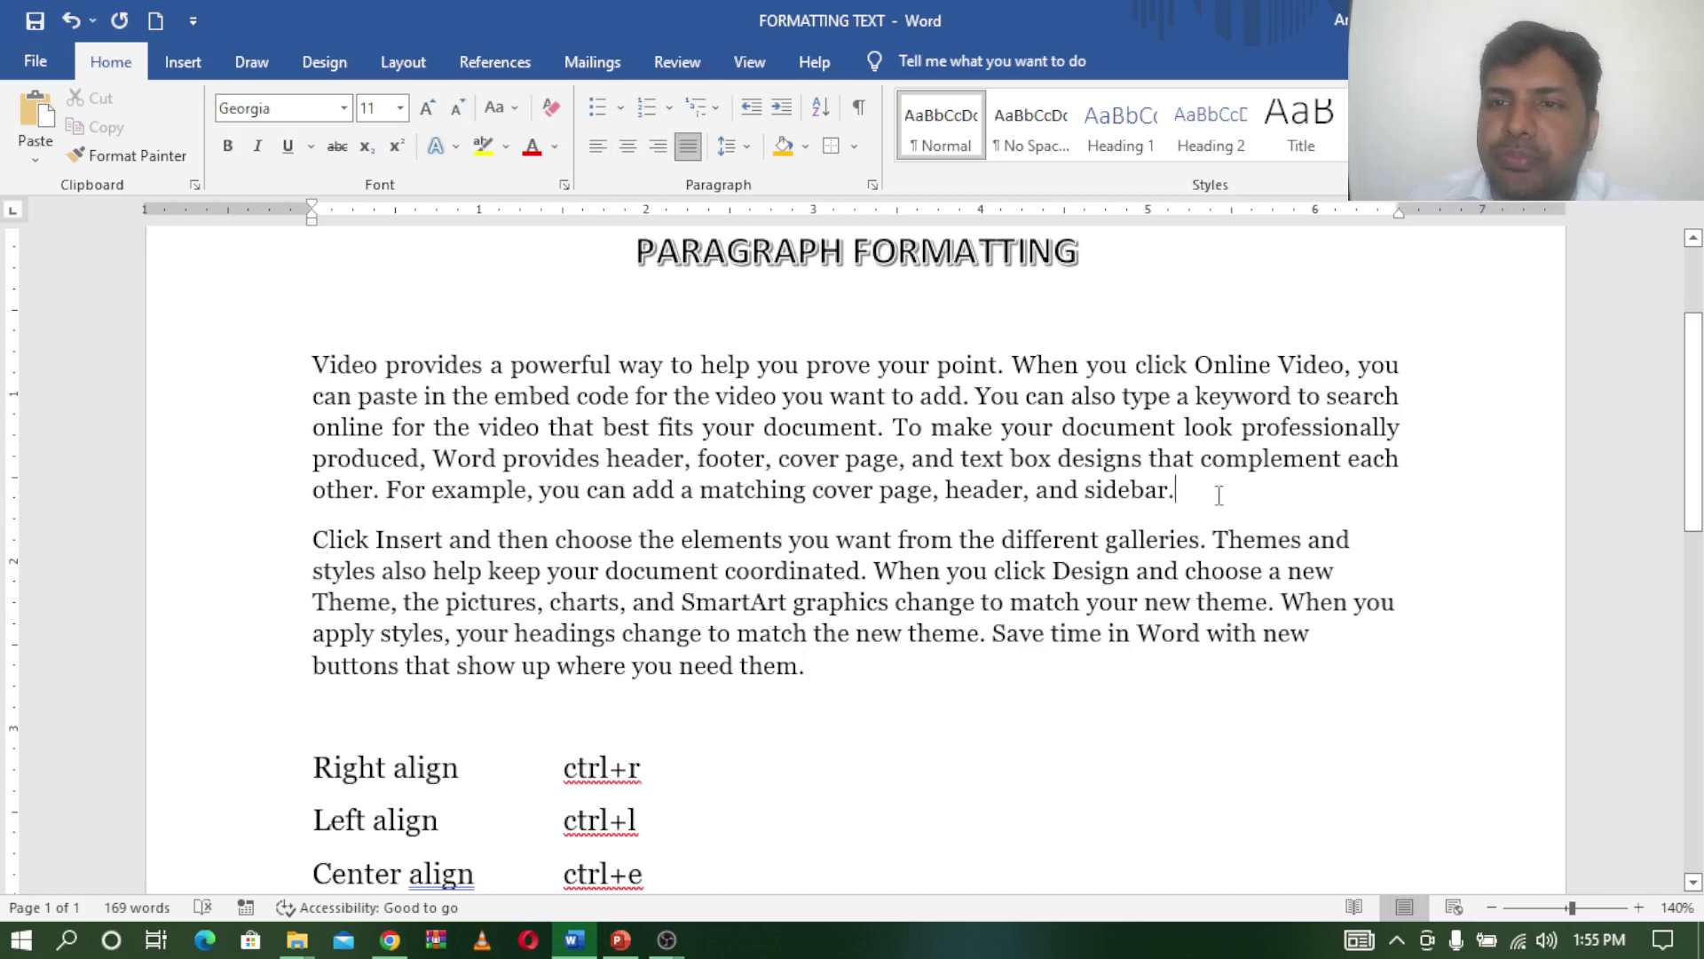
pyautogui.click(1693, 882)
pyautogui.moveTo(1692, 882); pyautogui.dragTo(1692, 882)
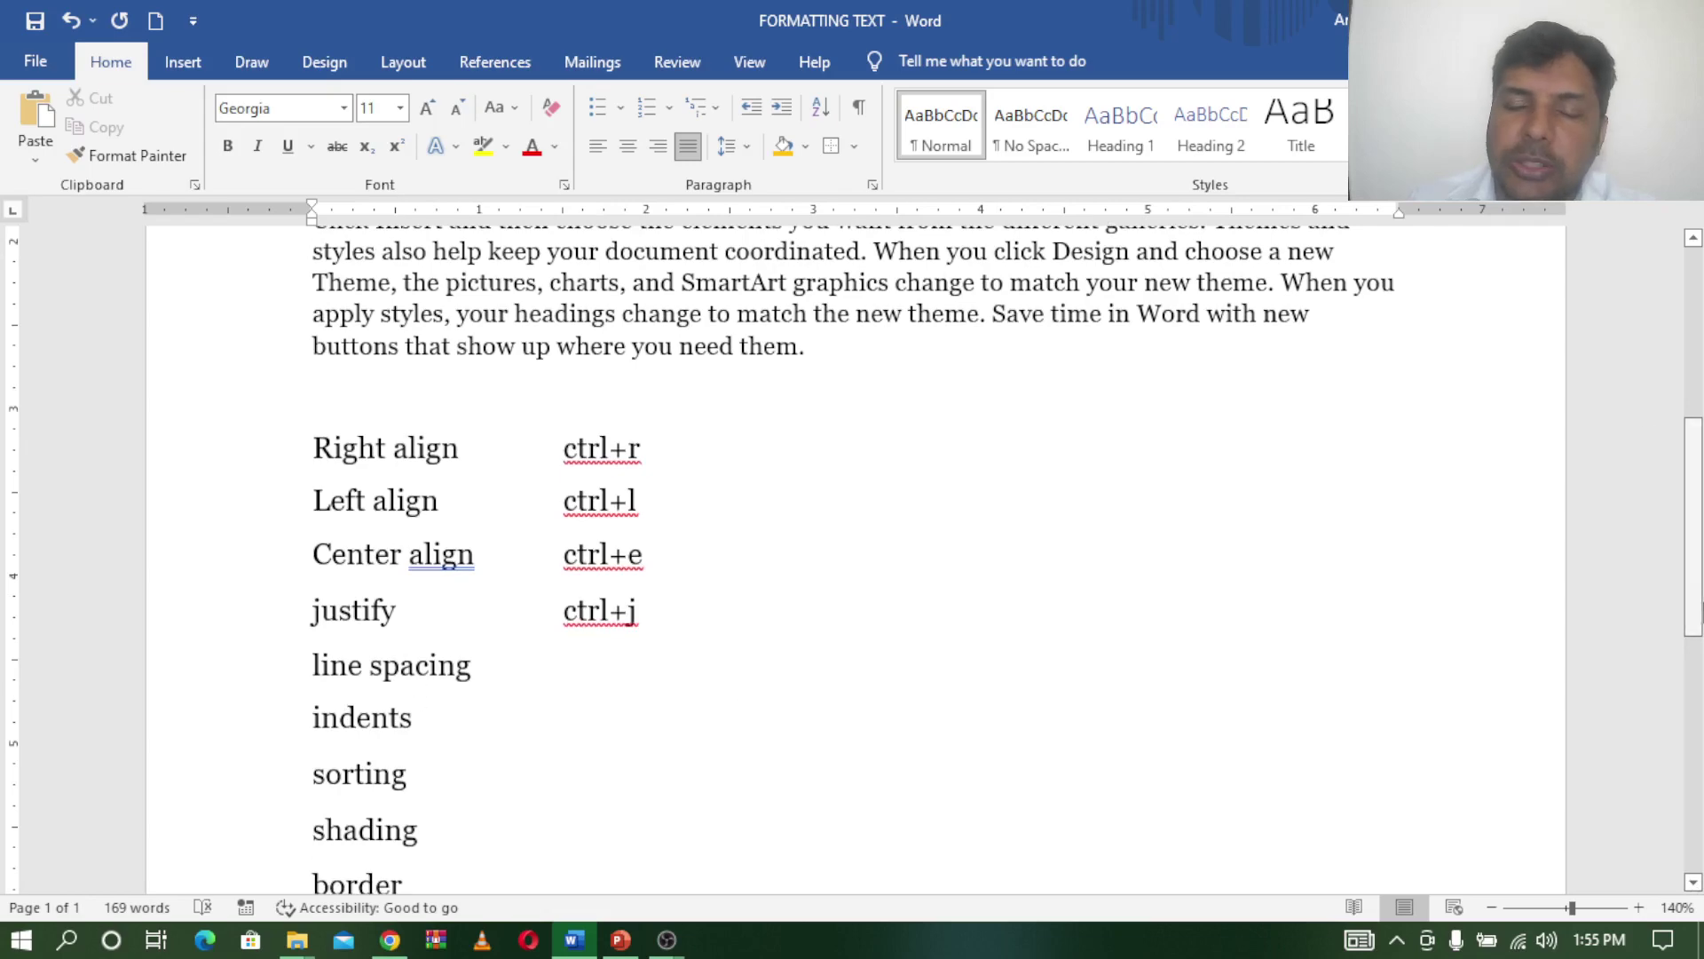
pyautogui.moveTo(1693, 533); pyautogui.dragTo(1693, 398)
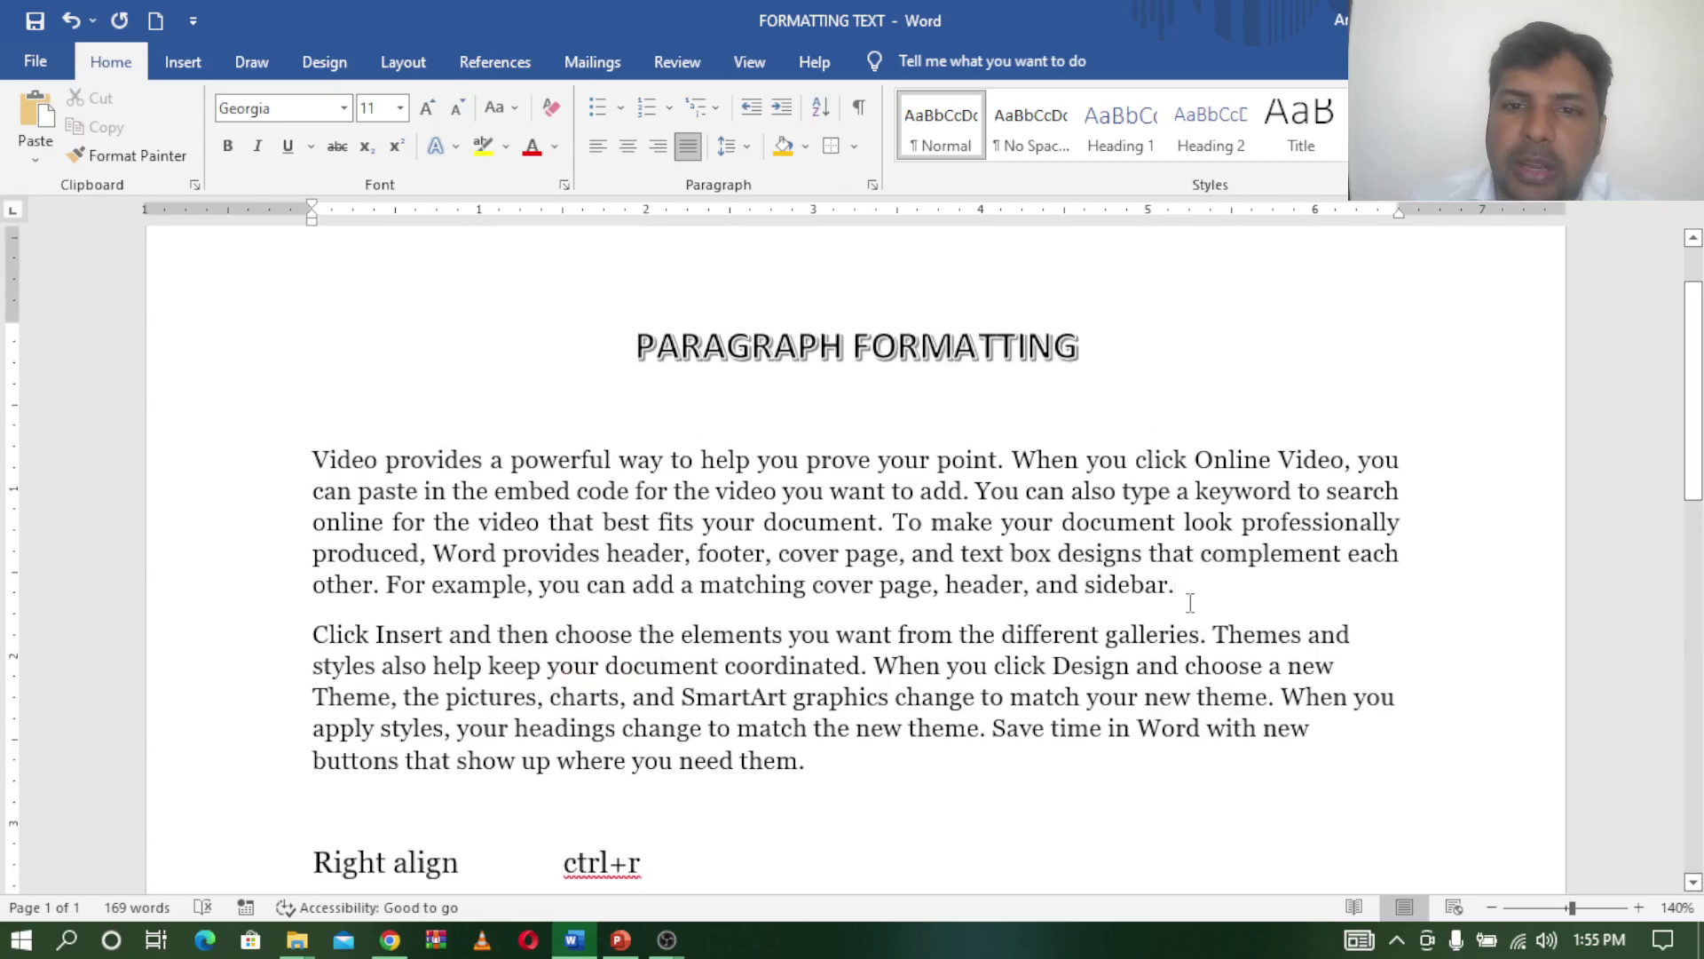
# Step: Set the line spacing of the first body paragraph to 1.0
pyautogui.moveTo(1189, 587); pyautogui.dragTo(267, 463)
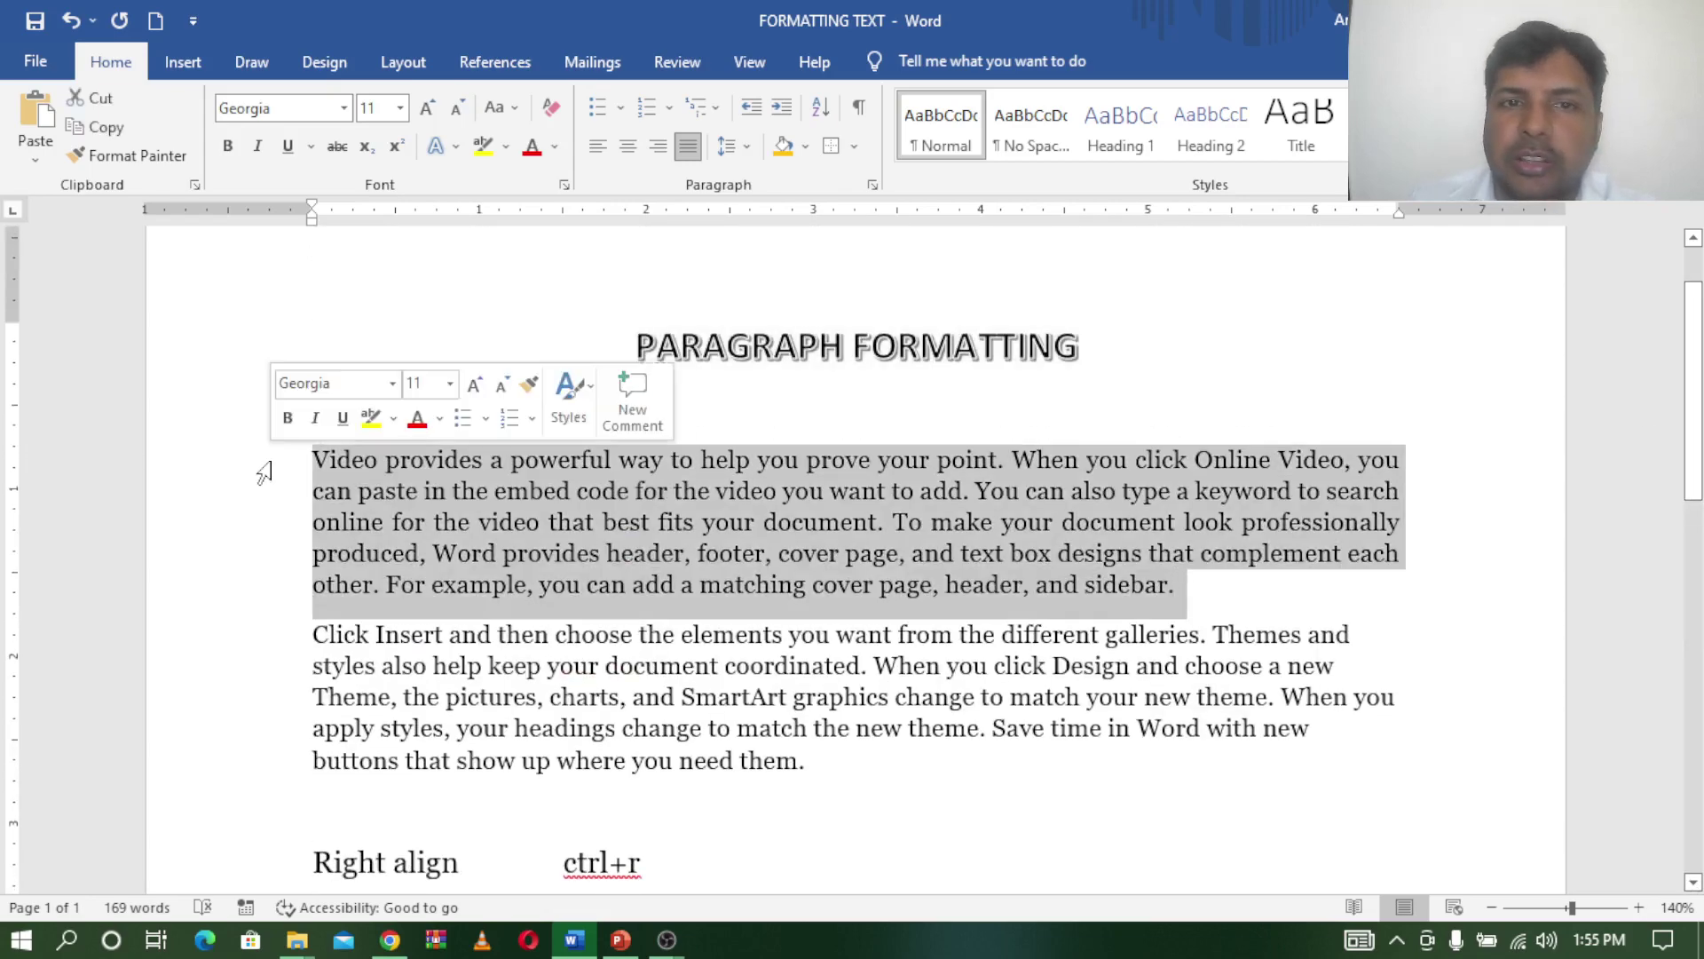
pyautogui.click(745, 151)
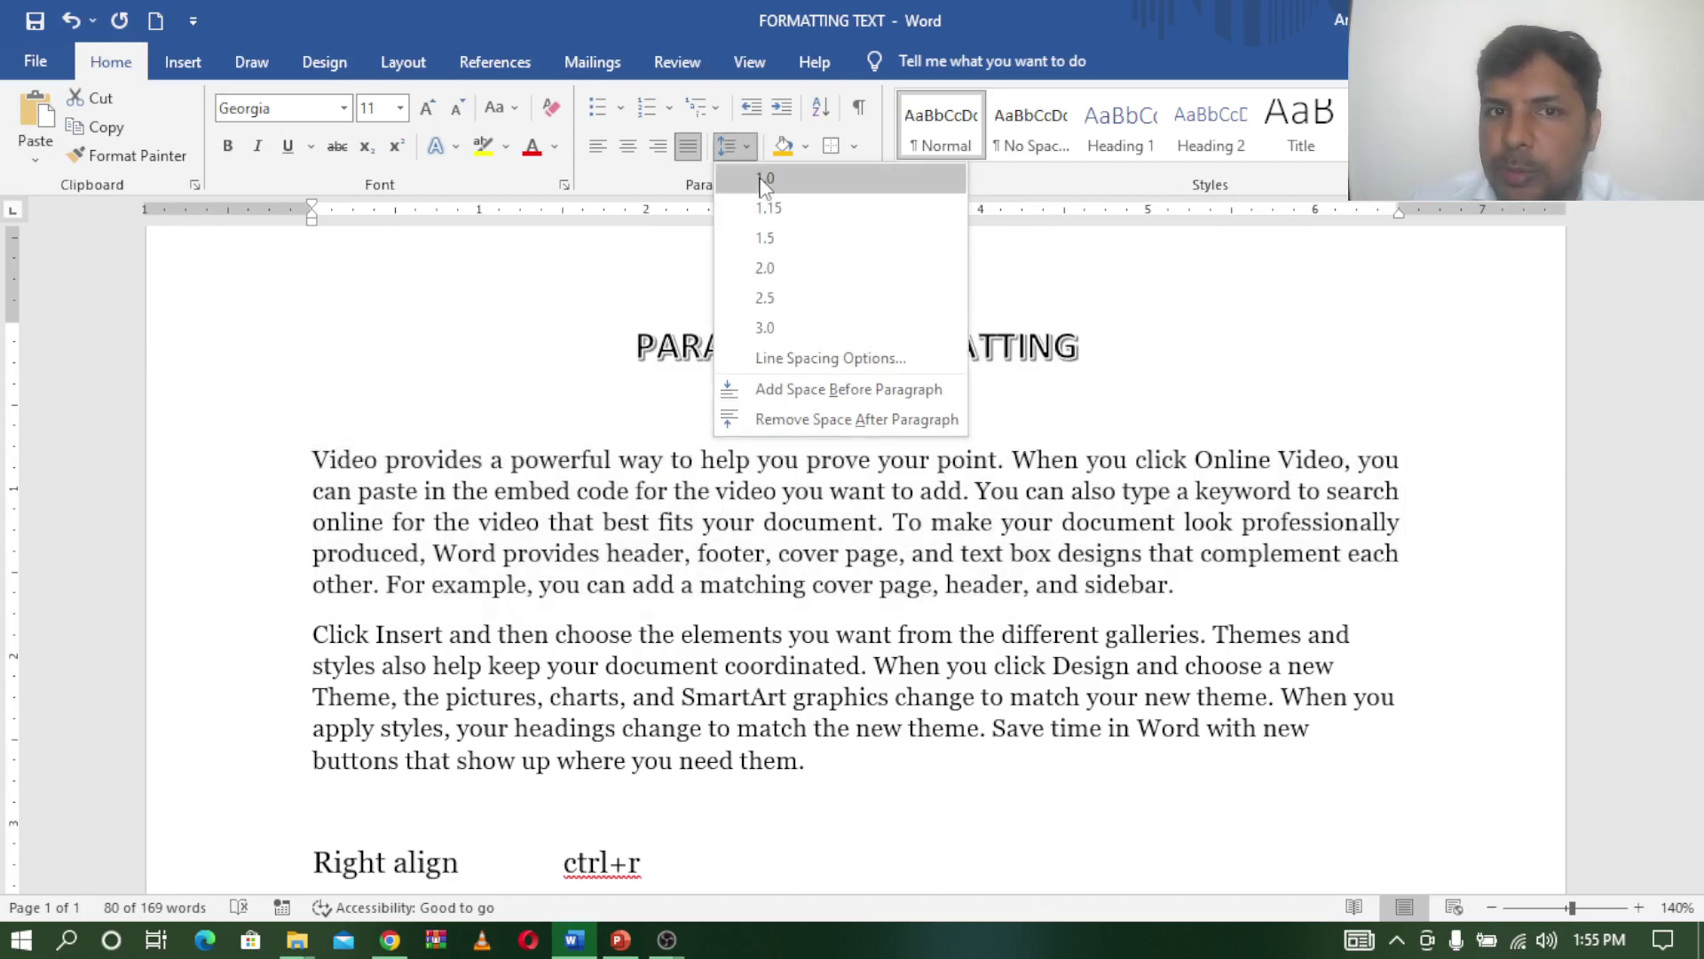
pyautogui.click(763, 182)
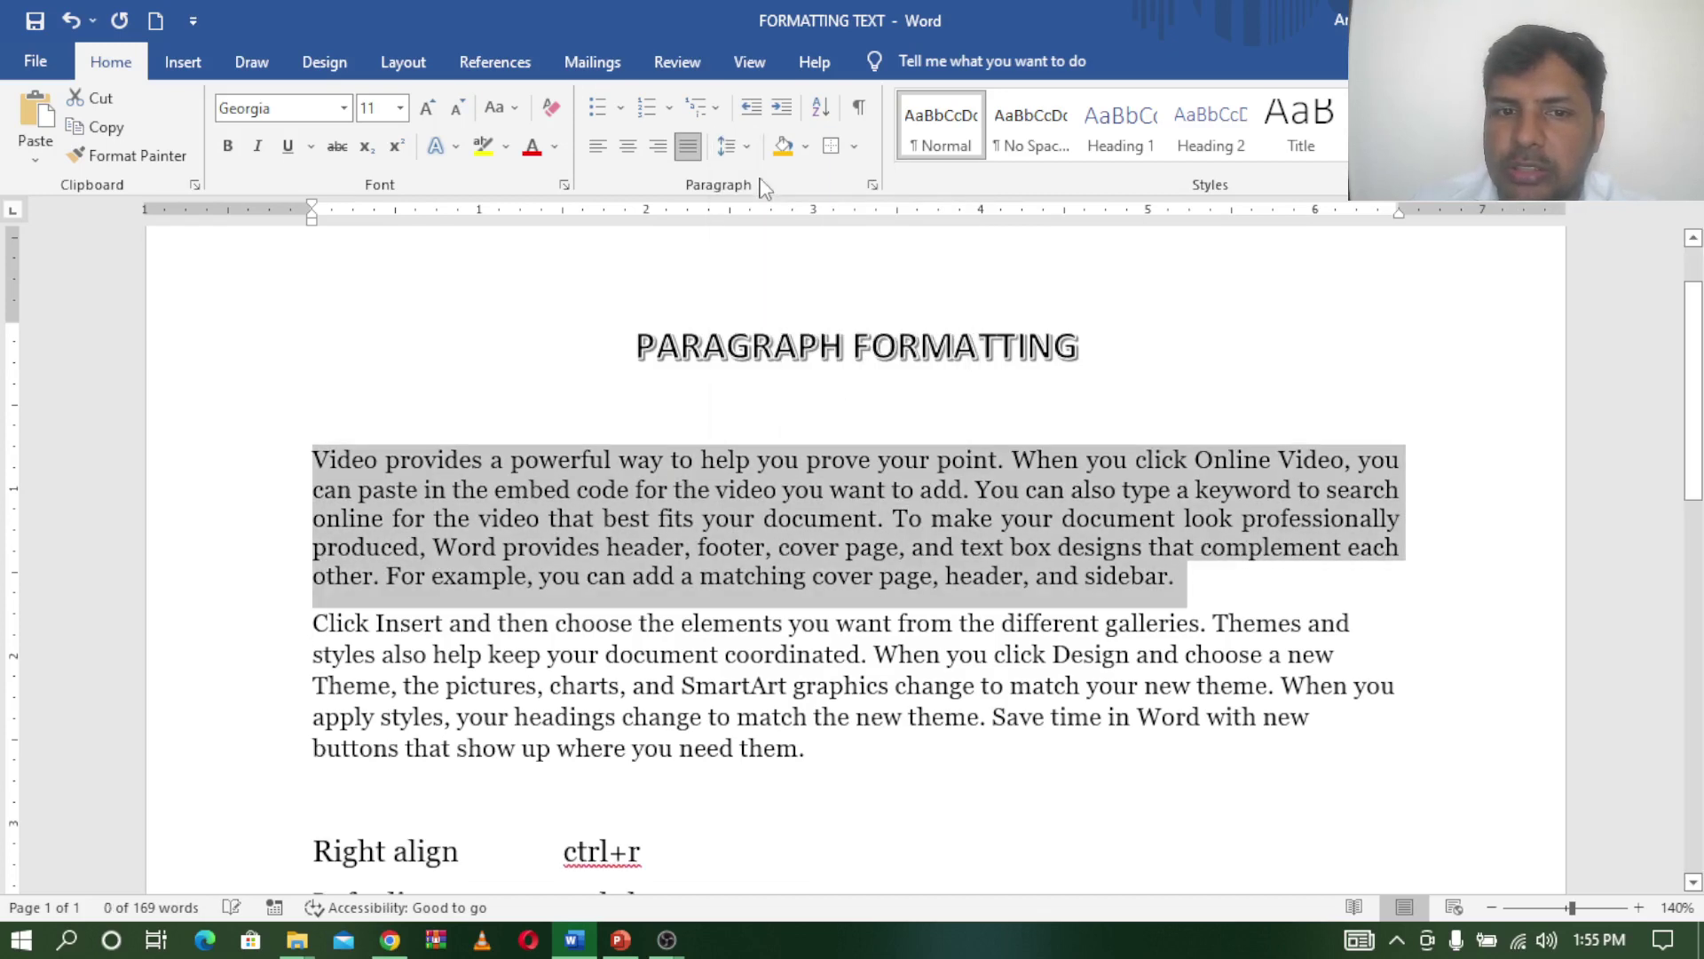
# Step: Change the line spacing of the first body paragraph to 2.0
pyautogui.click(751, 153)
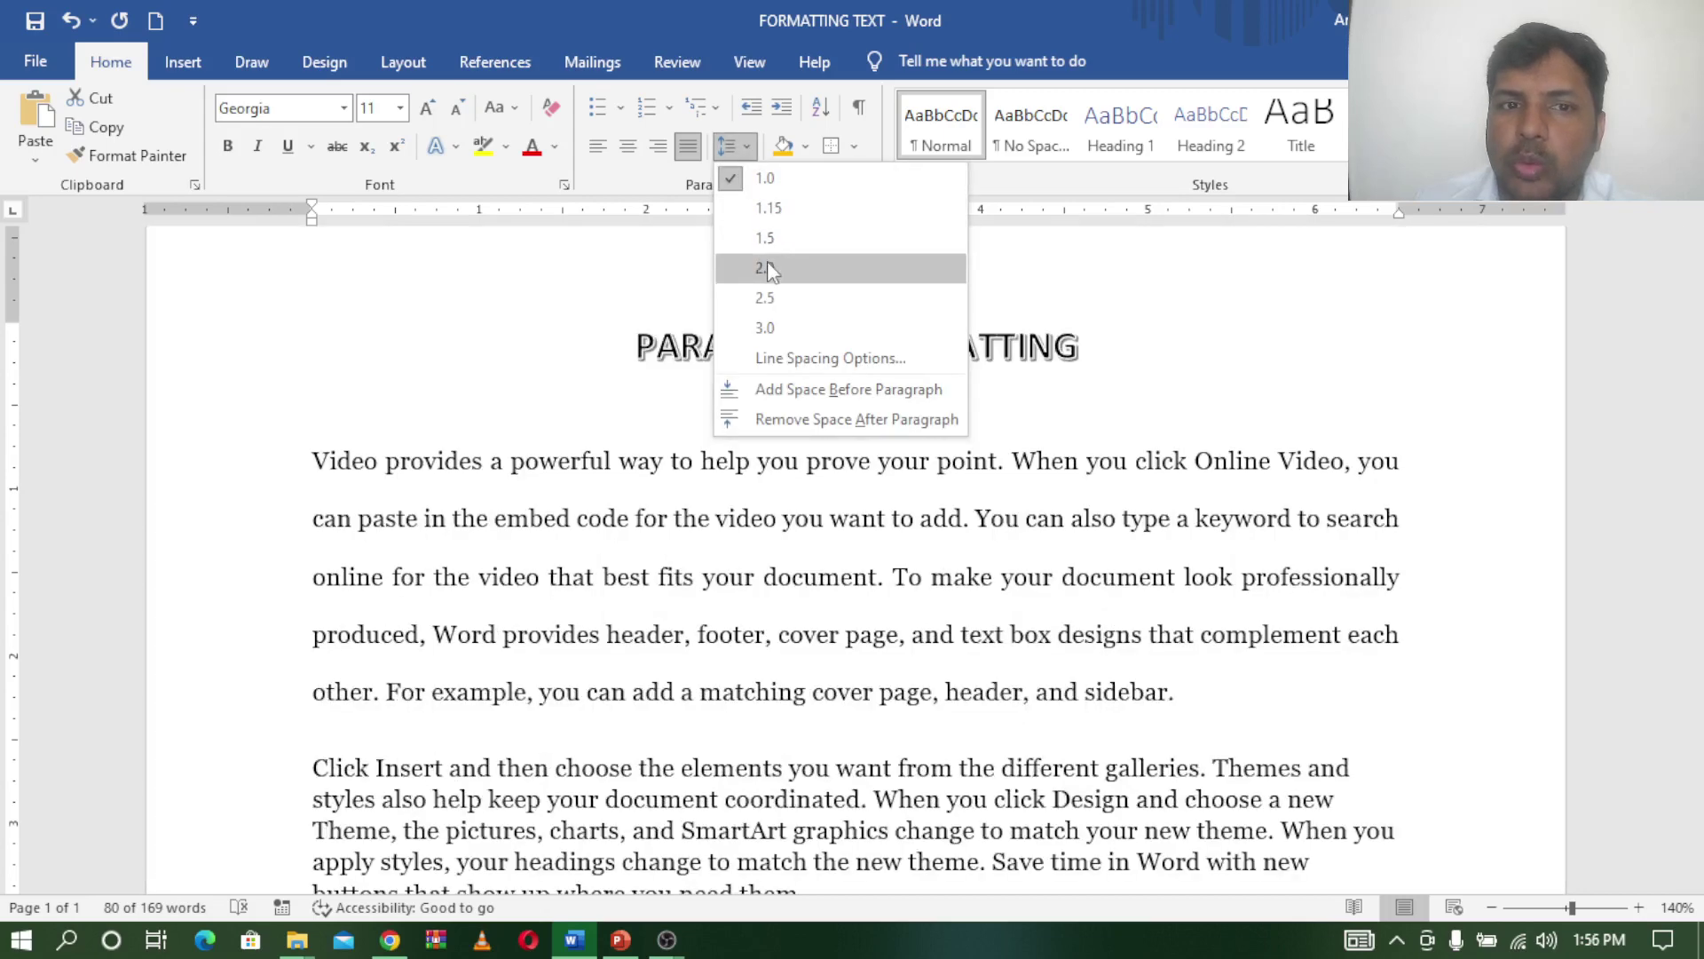
pyautogui.click(767, 263)
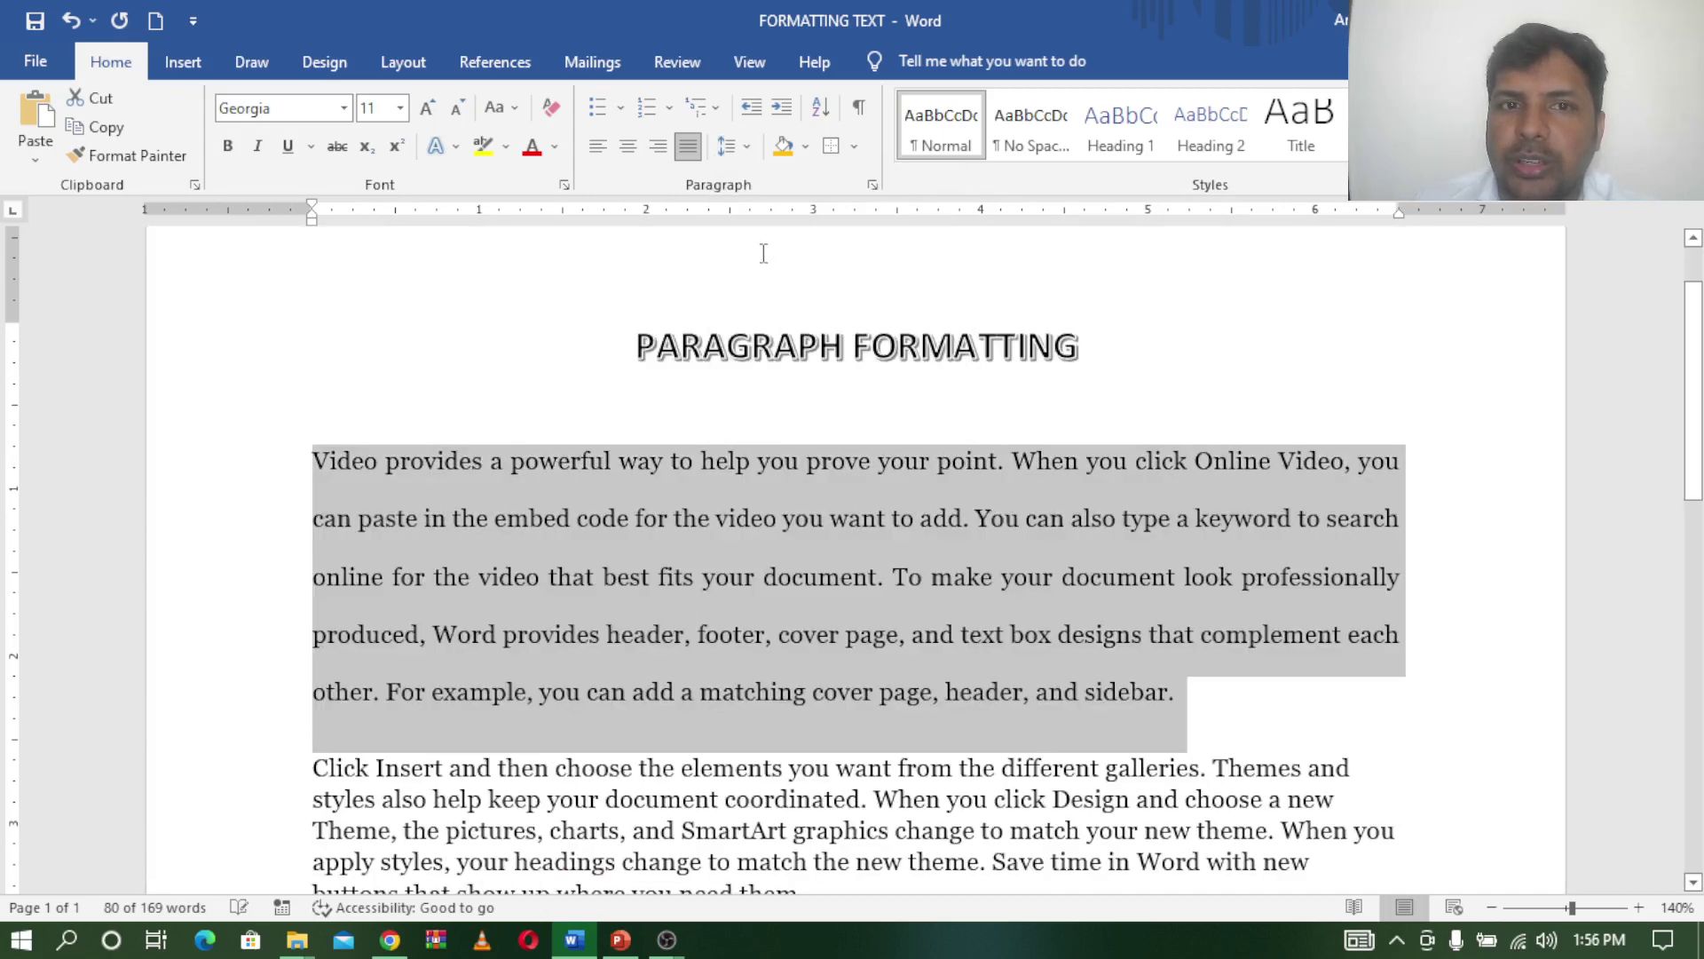
pyautogui.click(1212, 697)
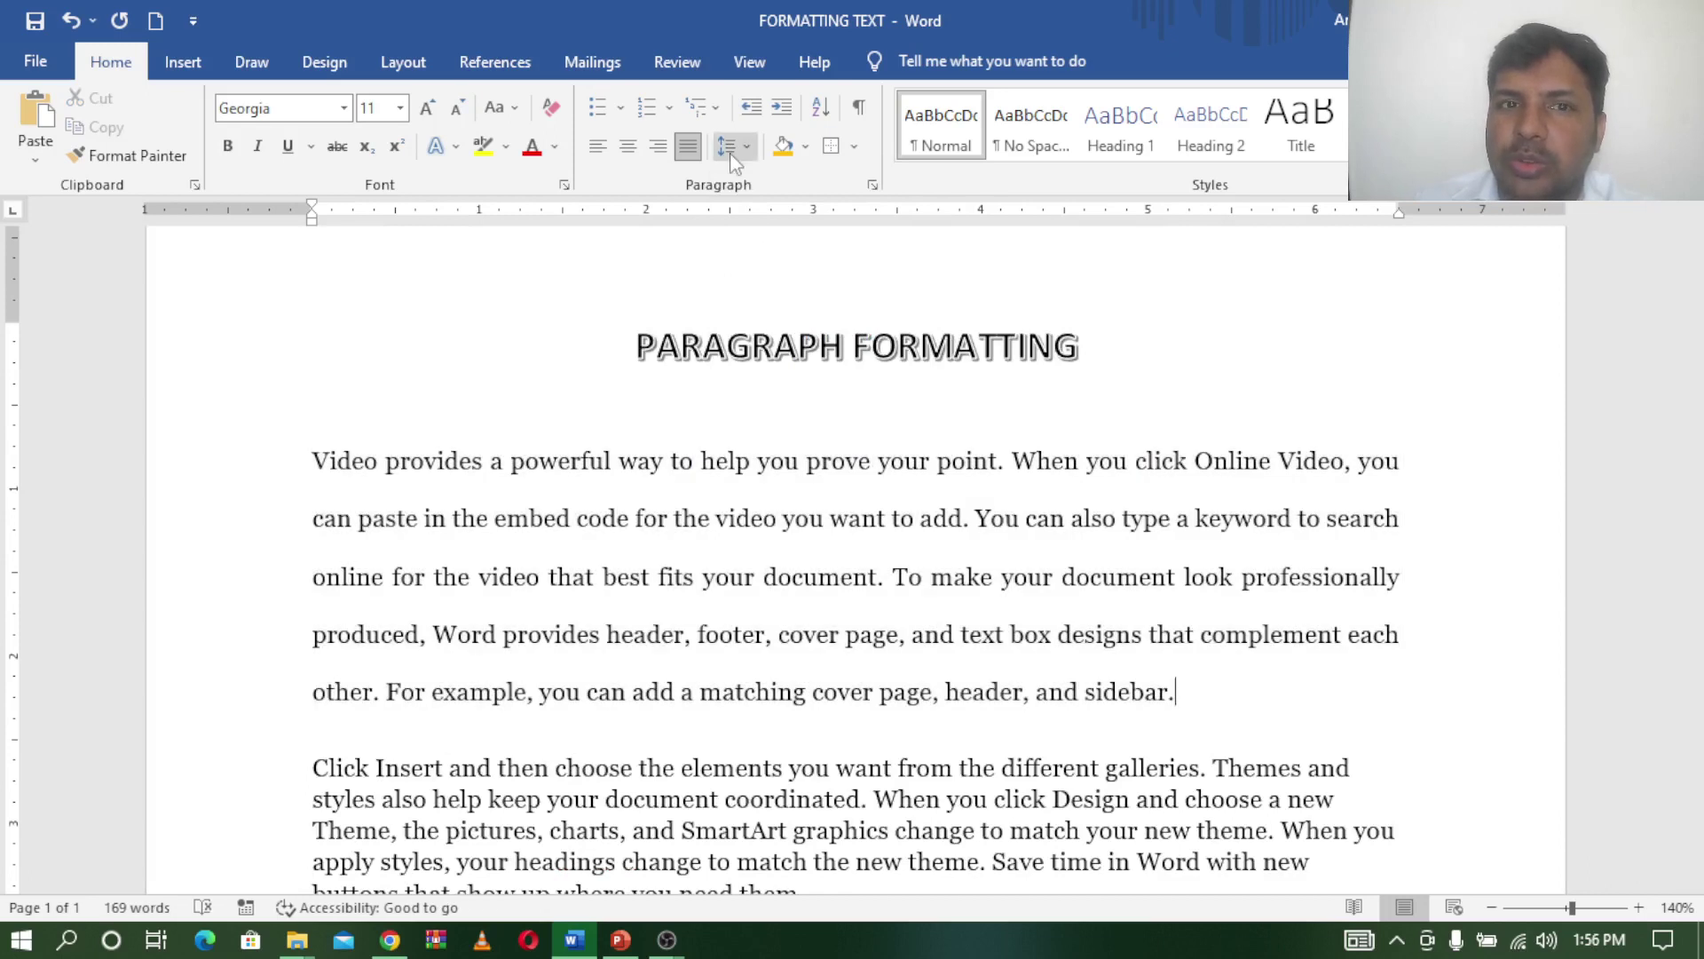
# Step: Set the line spacing of the first body paragraph to 1.15
pyautogui.moveTo(1201, 691); pyautogui.dragTo(236, 464)
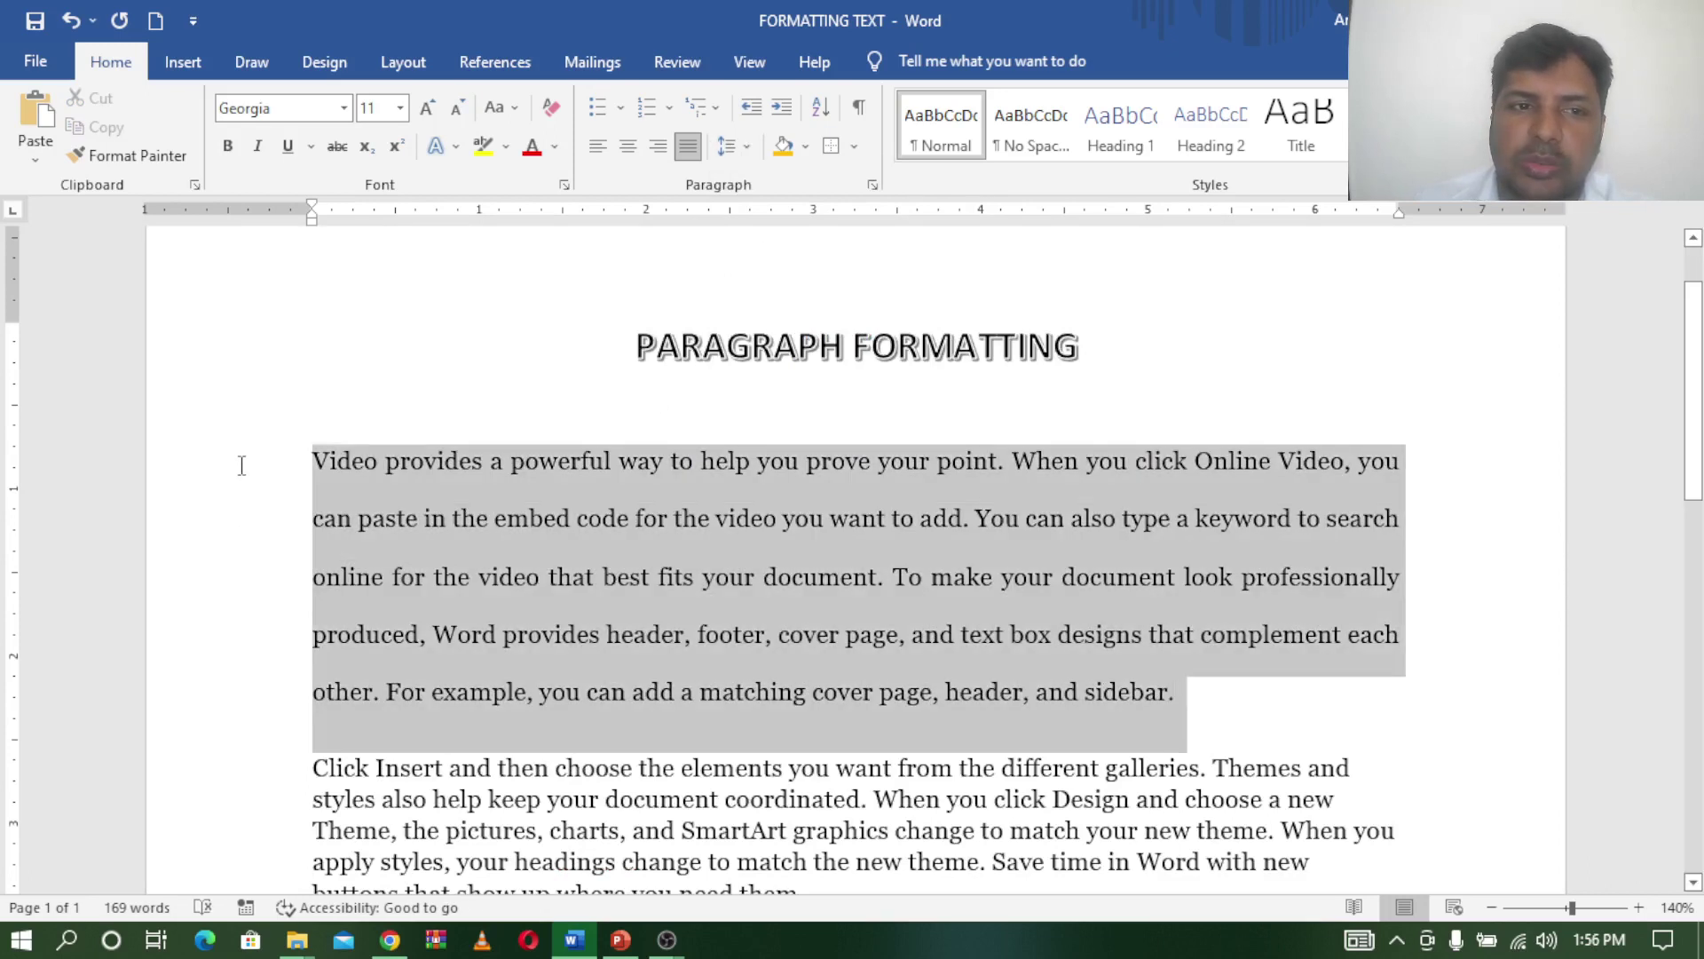
pyautogui.click(747, 150)
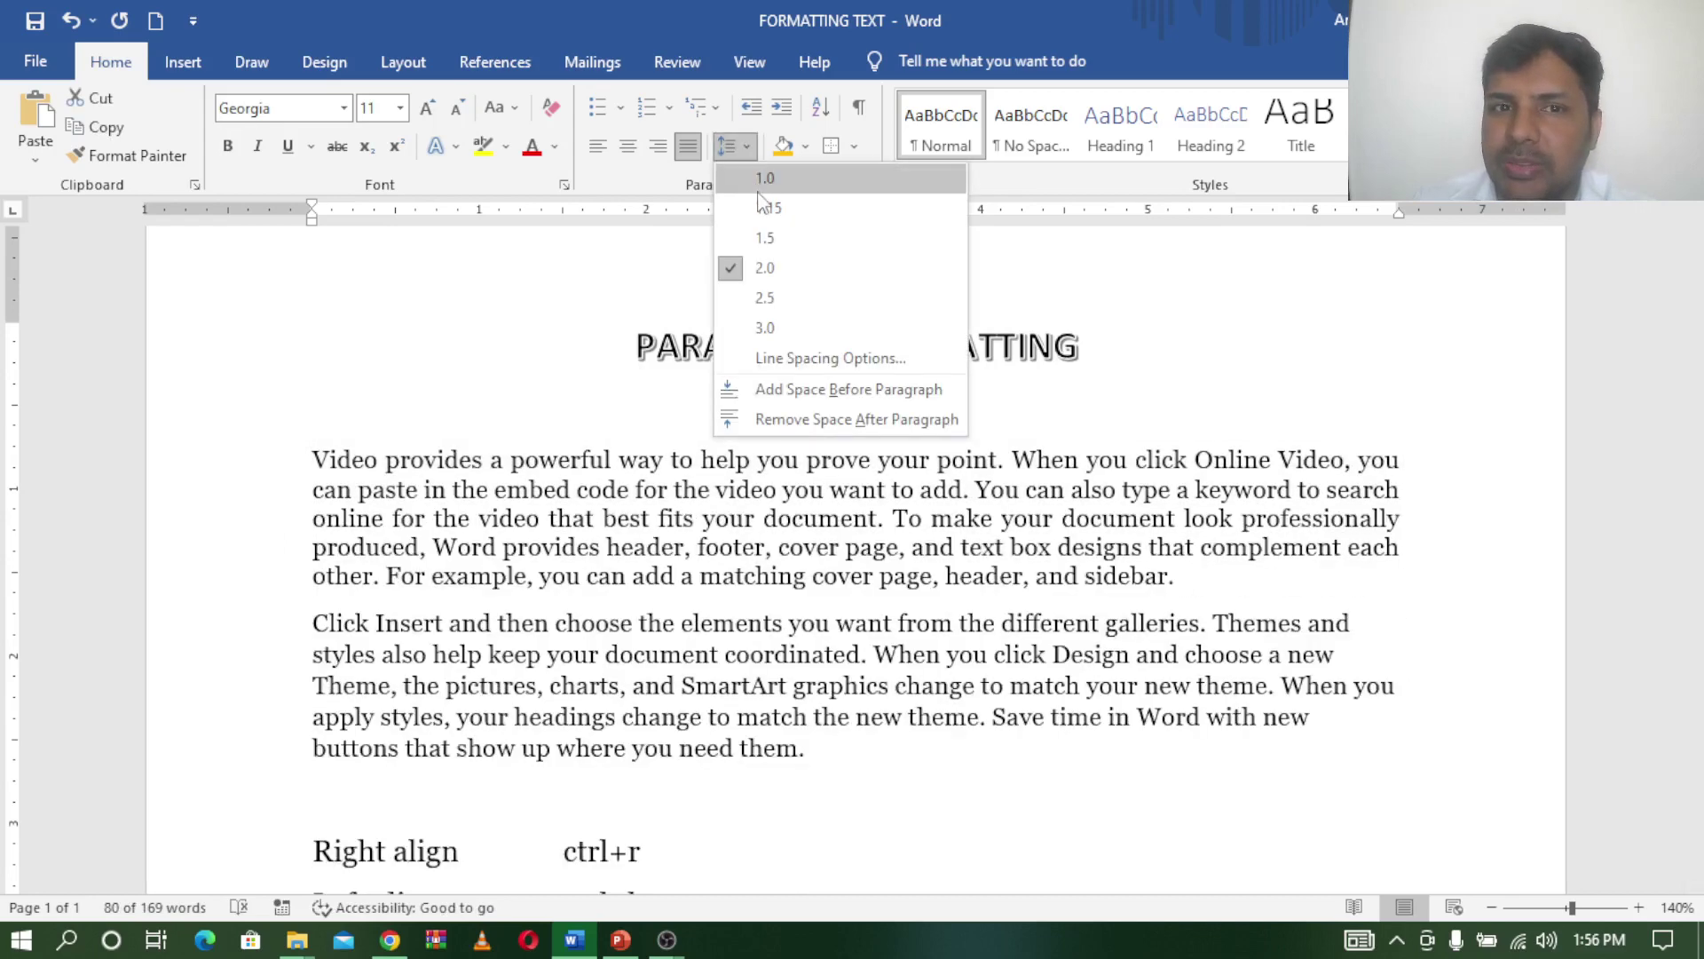
pyautogui.click(765, 208)
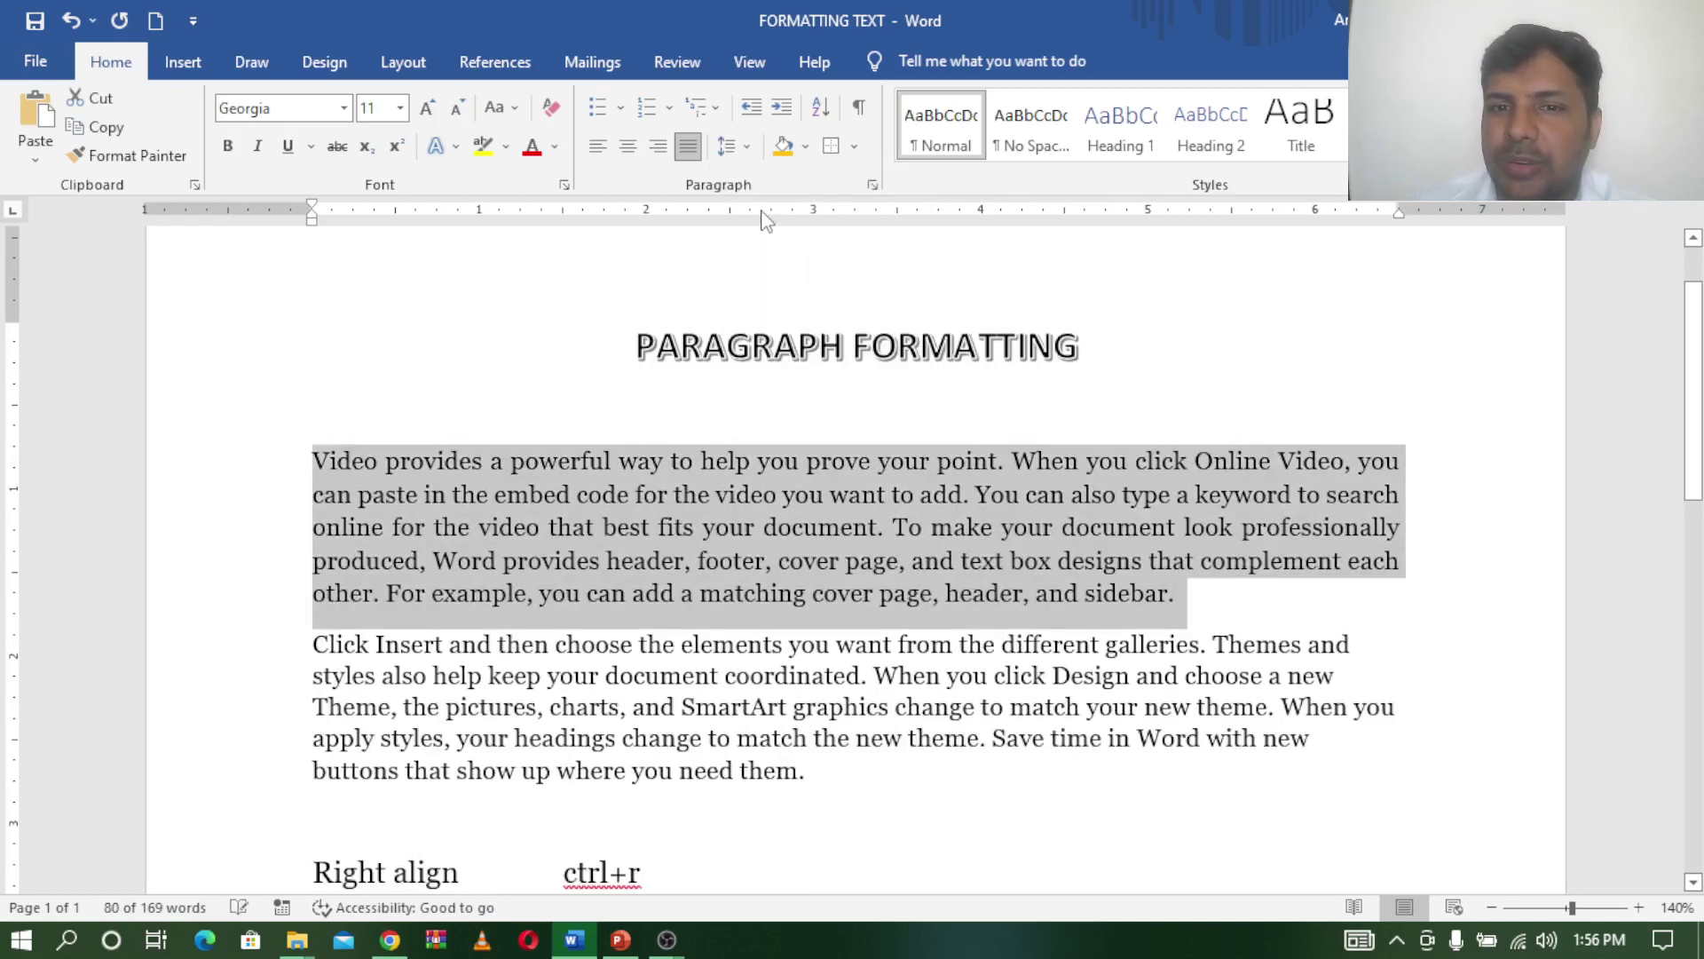
pyautogui.click(709, 703)
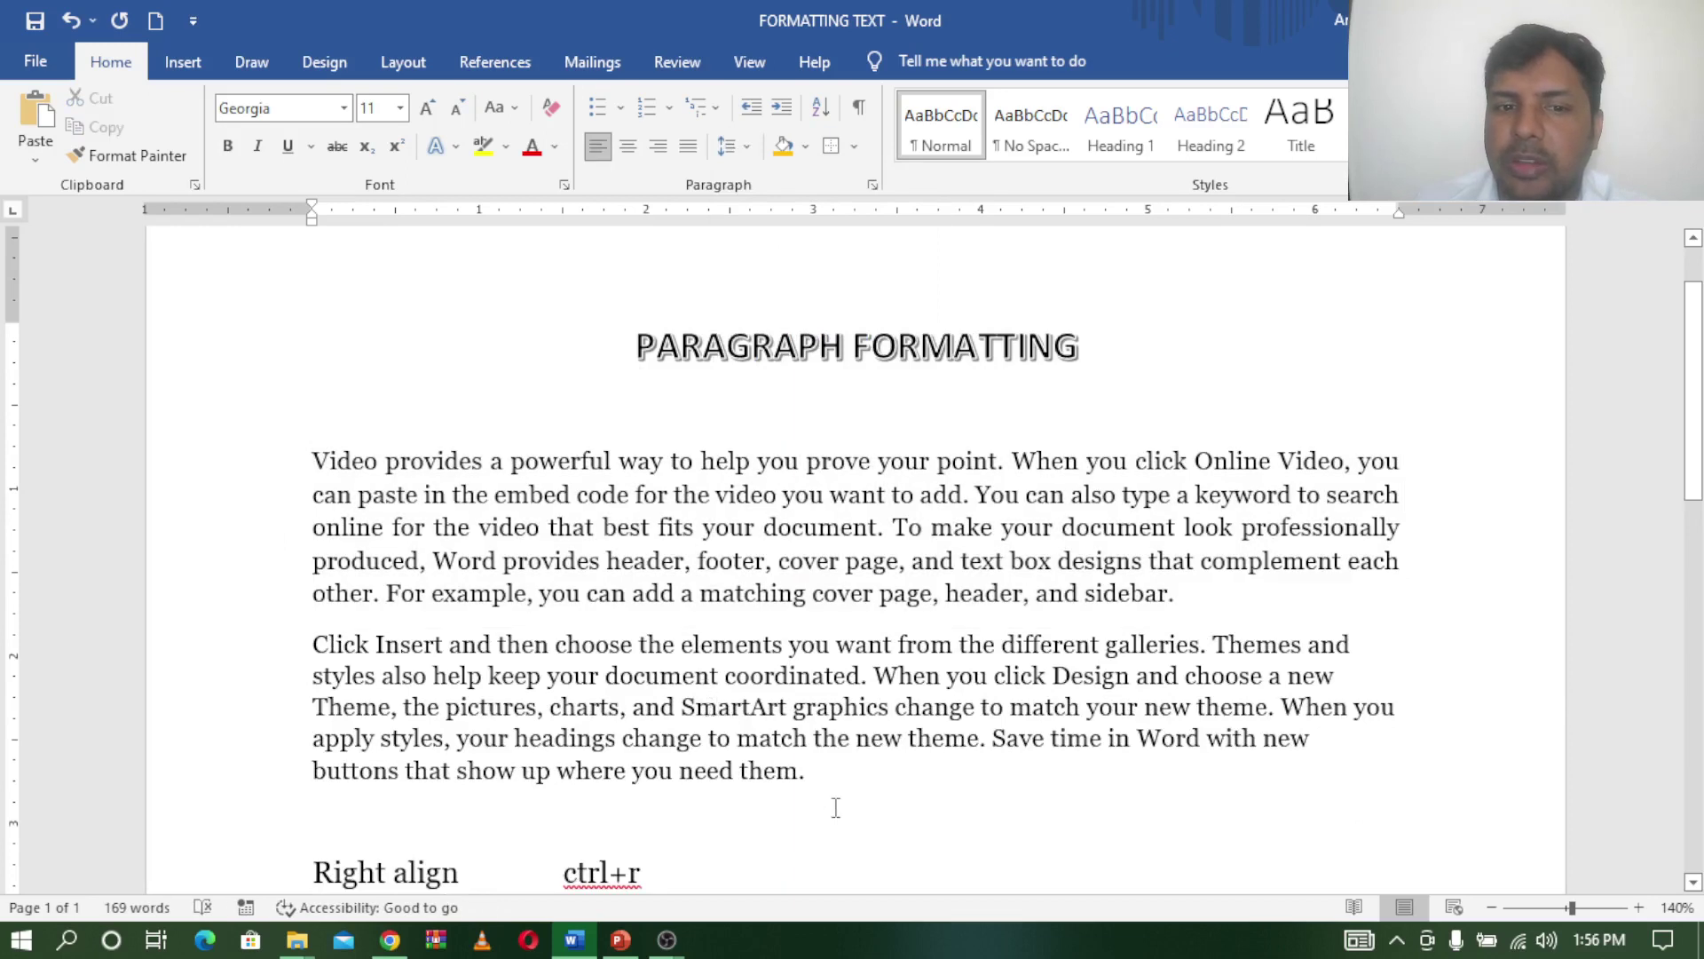
# Step: Set the line spacing of the second body paragraph, starting "Click Insert", to 1.0
pyautogui.moveTo(812, 771); pyautogui.dragTo(296, 645)
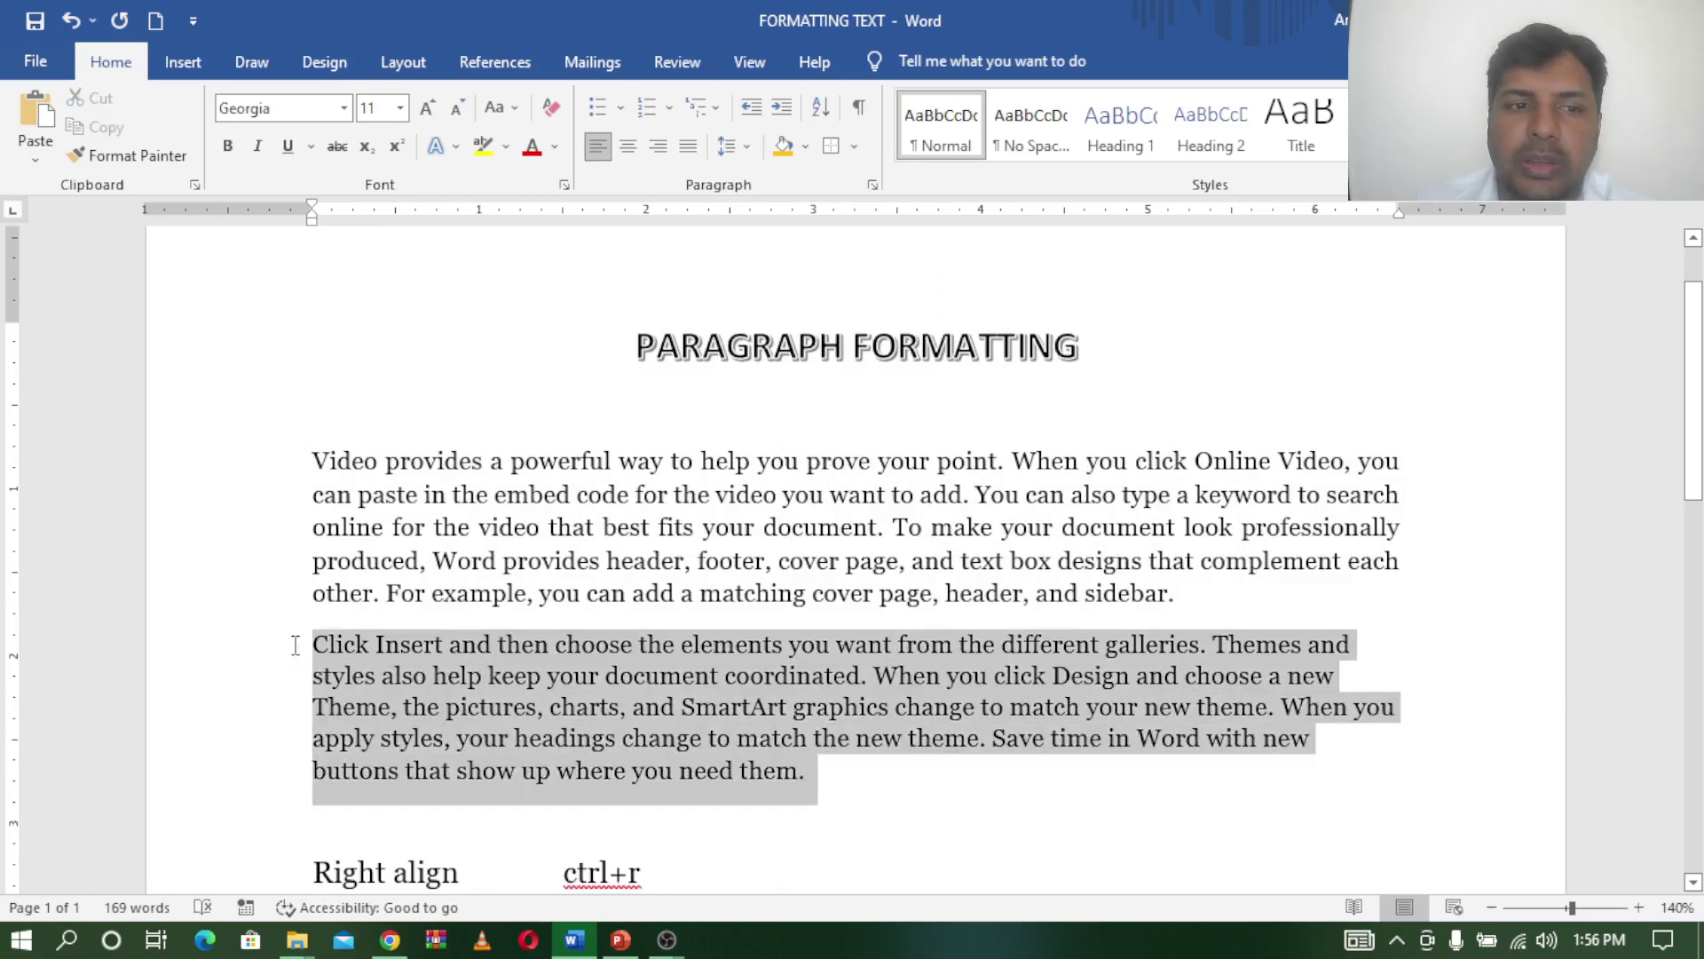
pyautogui.click(750, 147)
pyautogui.click(761, 178)
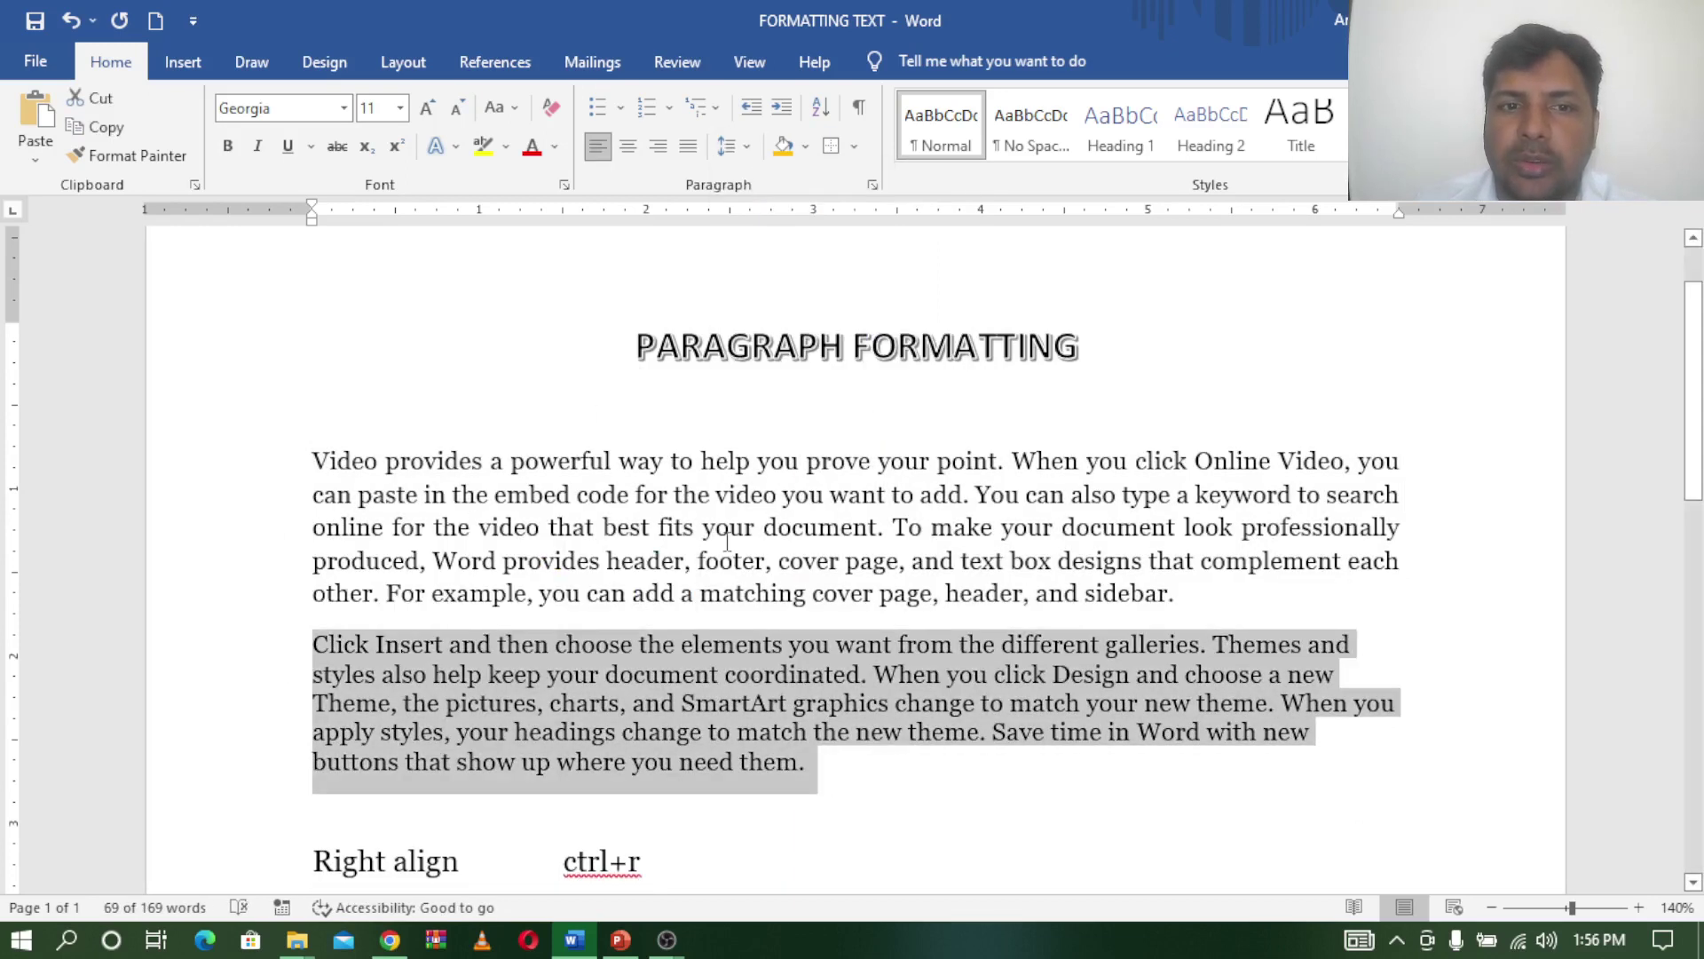
pyautogui.click(1201, 597)
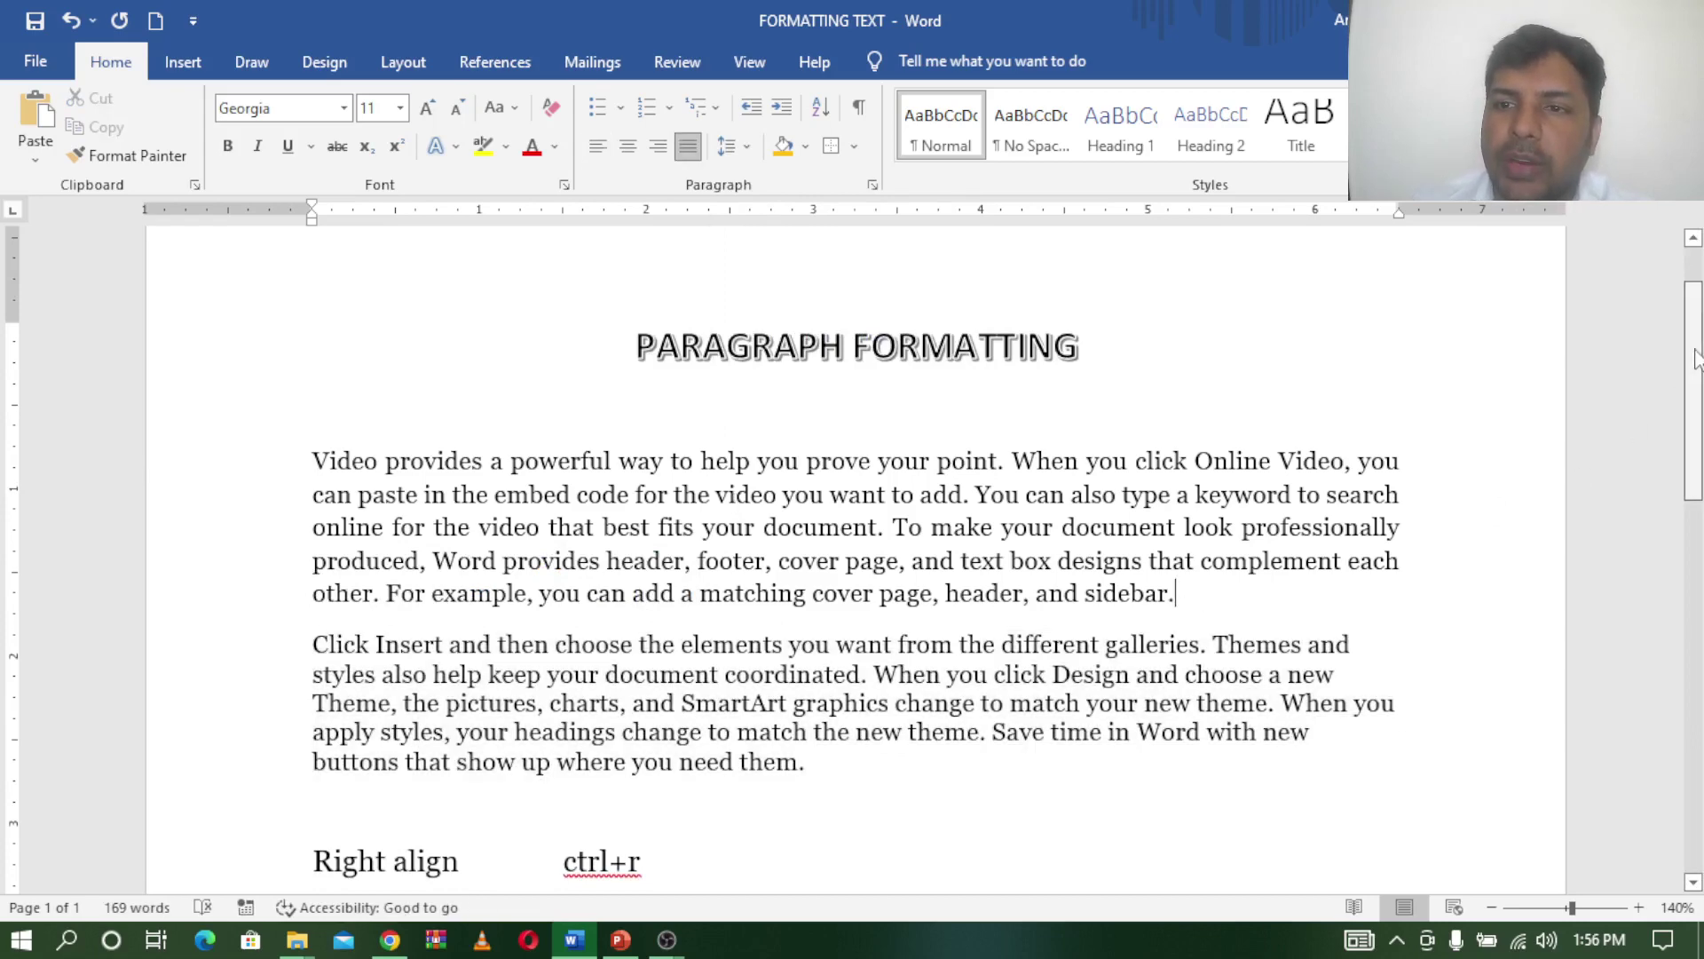
# Step: Set the line spacing of the first body paragraph, starting "Video provides", to 1.0
pyautogui.scroll(-2, 1695, 408)
pyautogui.moveTo(1701, 410); pyautogui.dragTo(1701, 333)
pyautogui.moveTo(1193, 687); pyautogui.dragTo(186, 517)
pyautogui.click(742, 149)
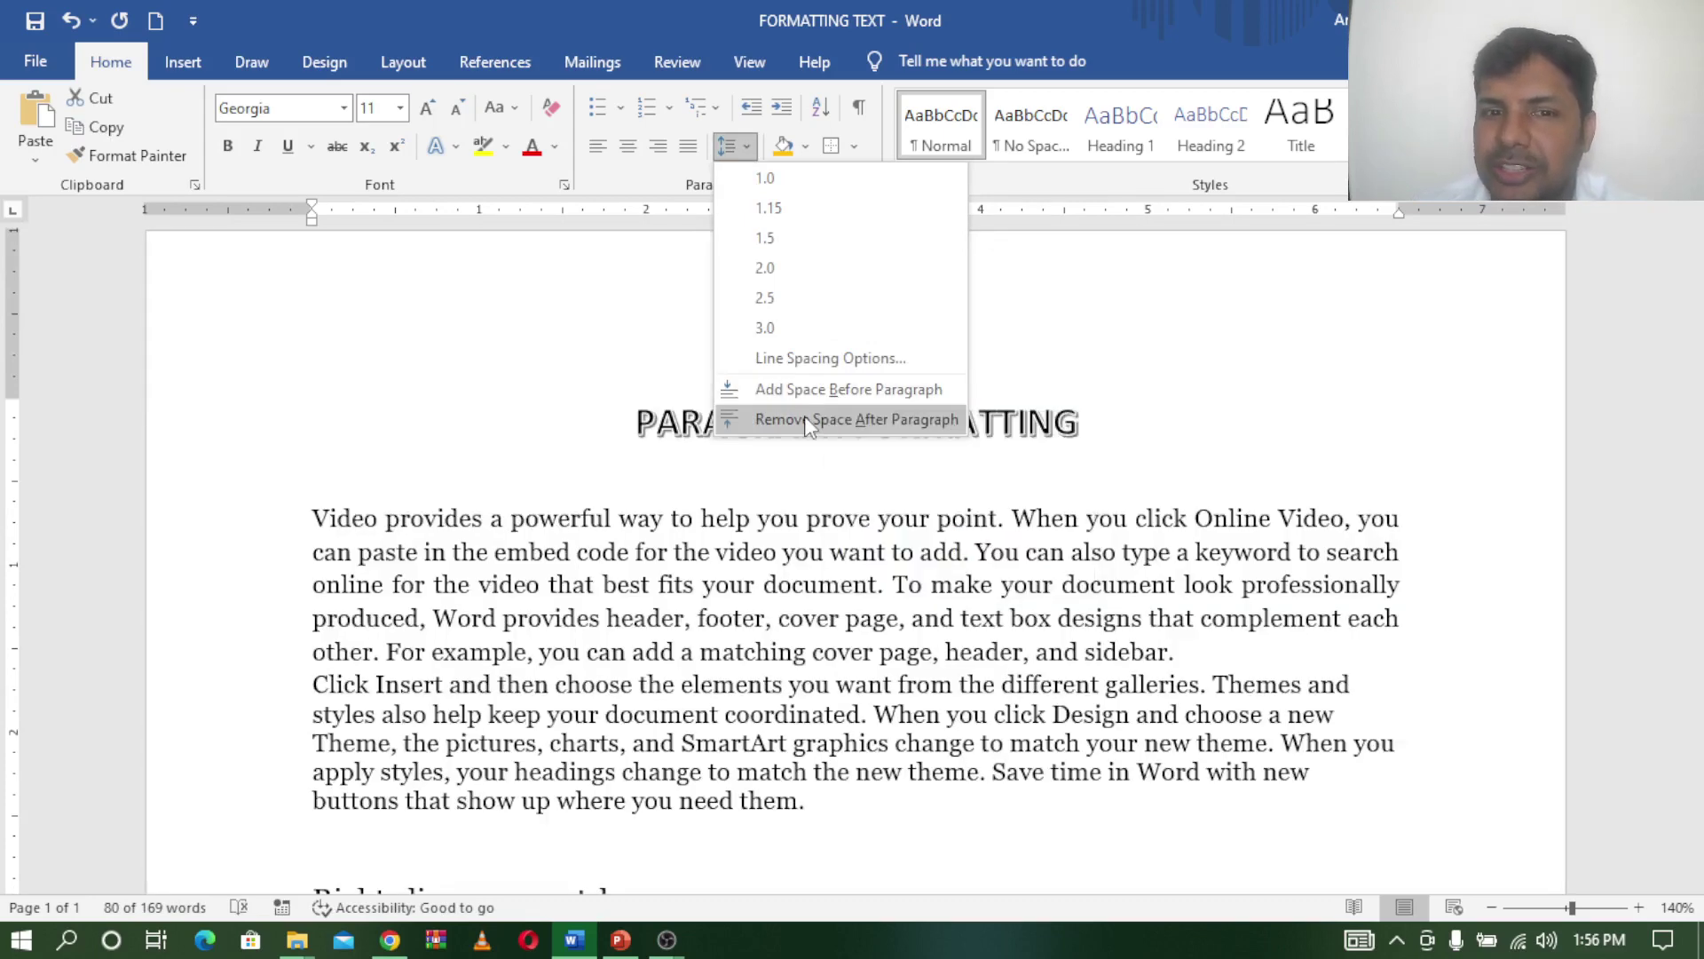
pyautogui.click(787, 182)
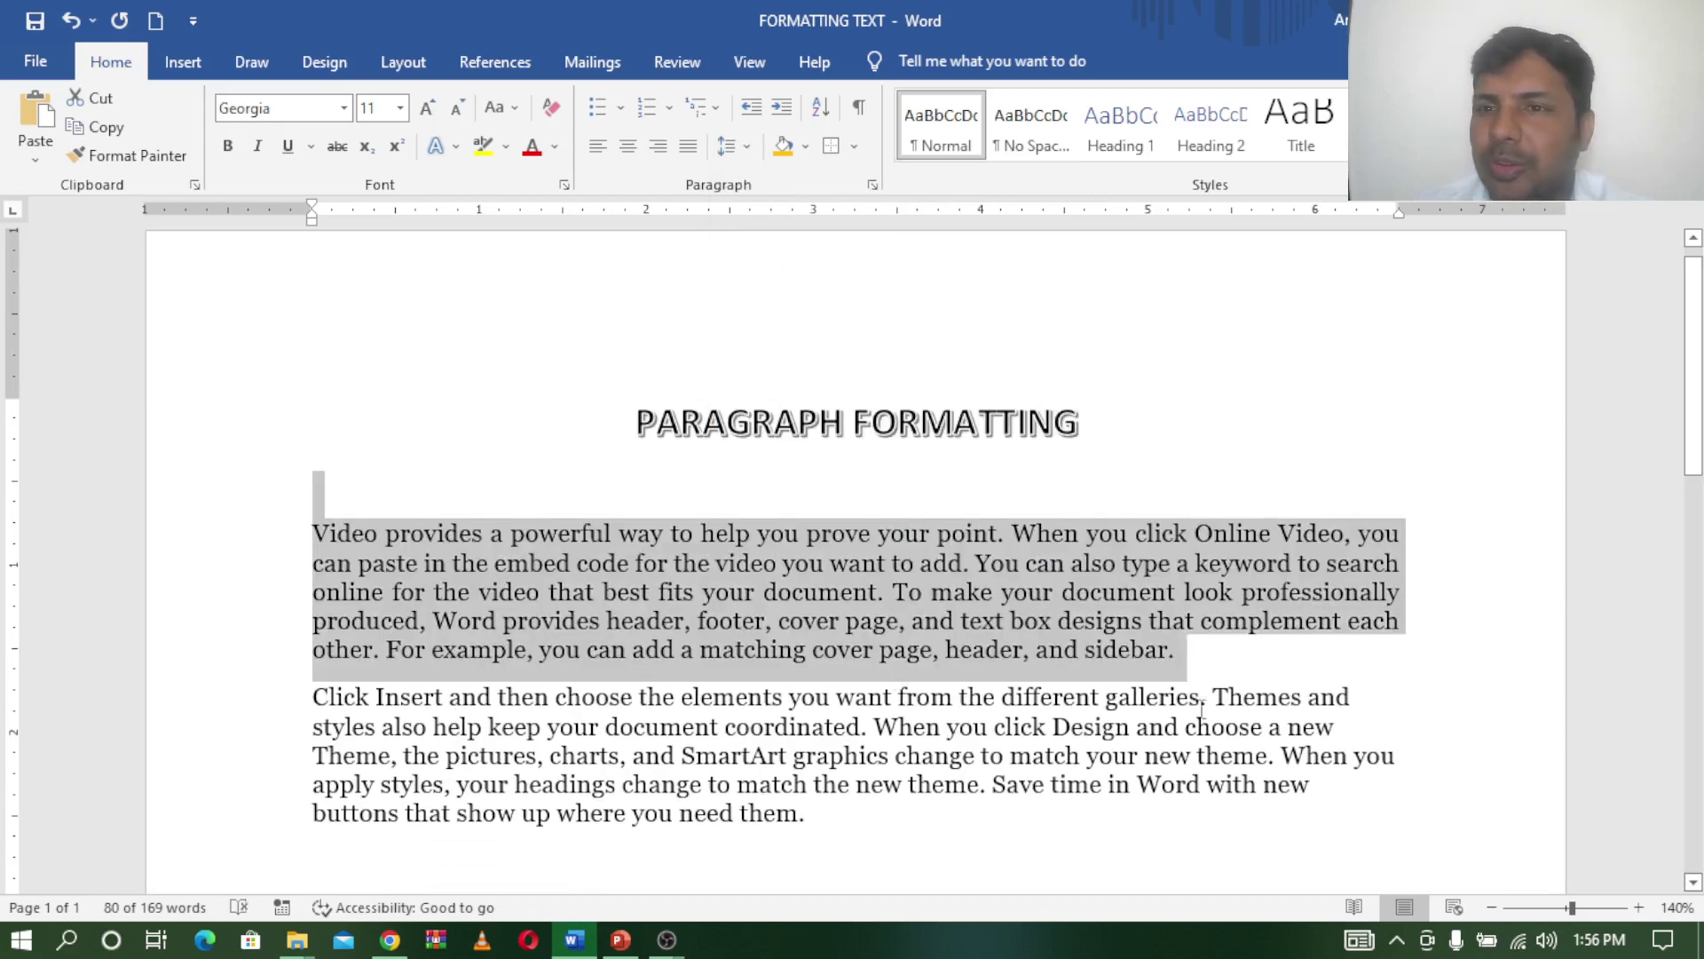
pyautogui.click(1268, 668)
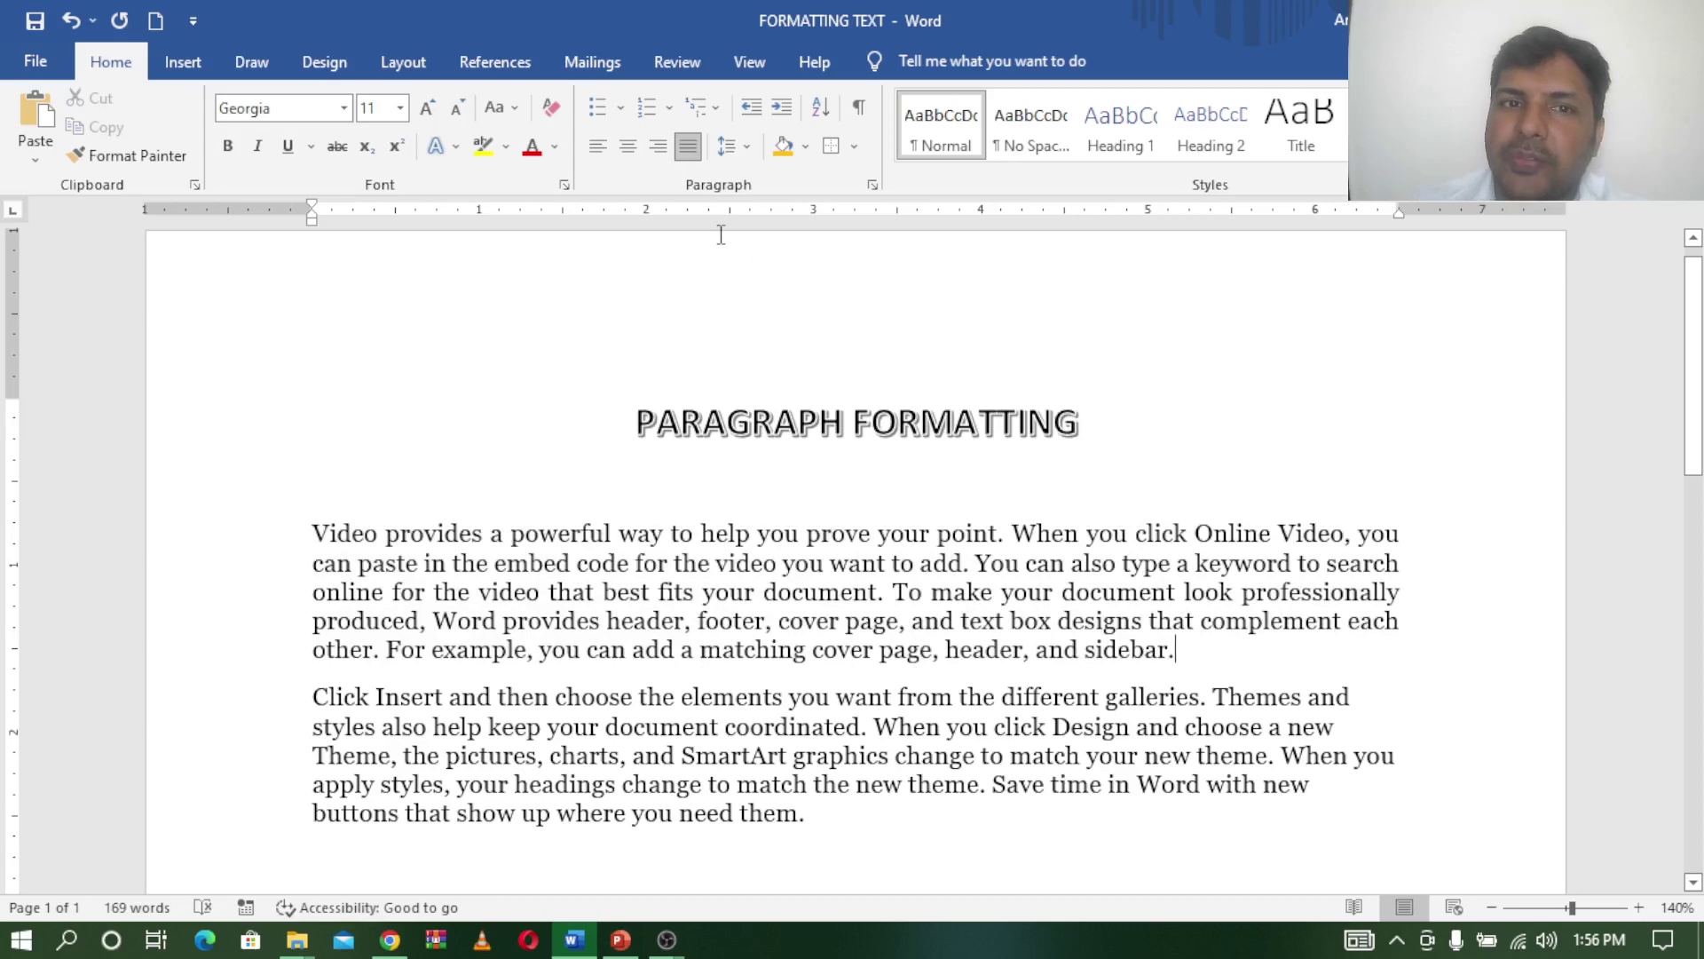
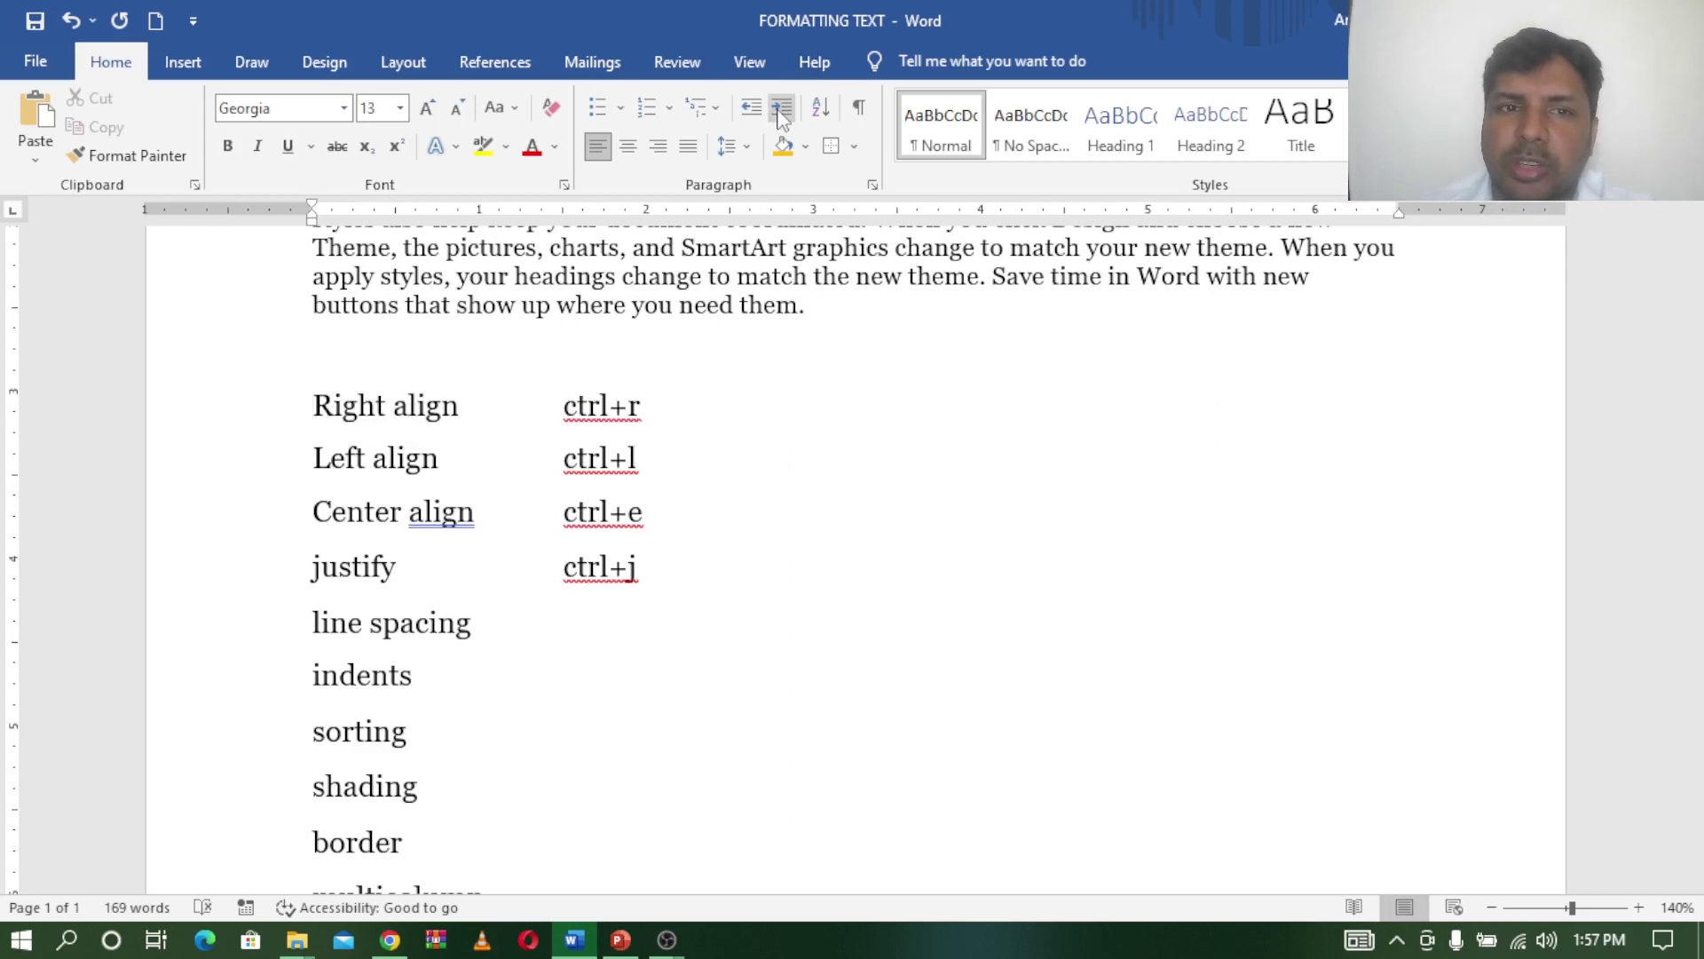
# Step: Increase the indent of the "Right align" line by three levels and undo all three increases
pyautogui.click(781, 108)
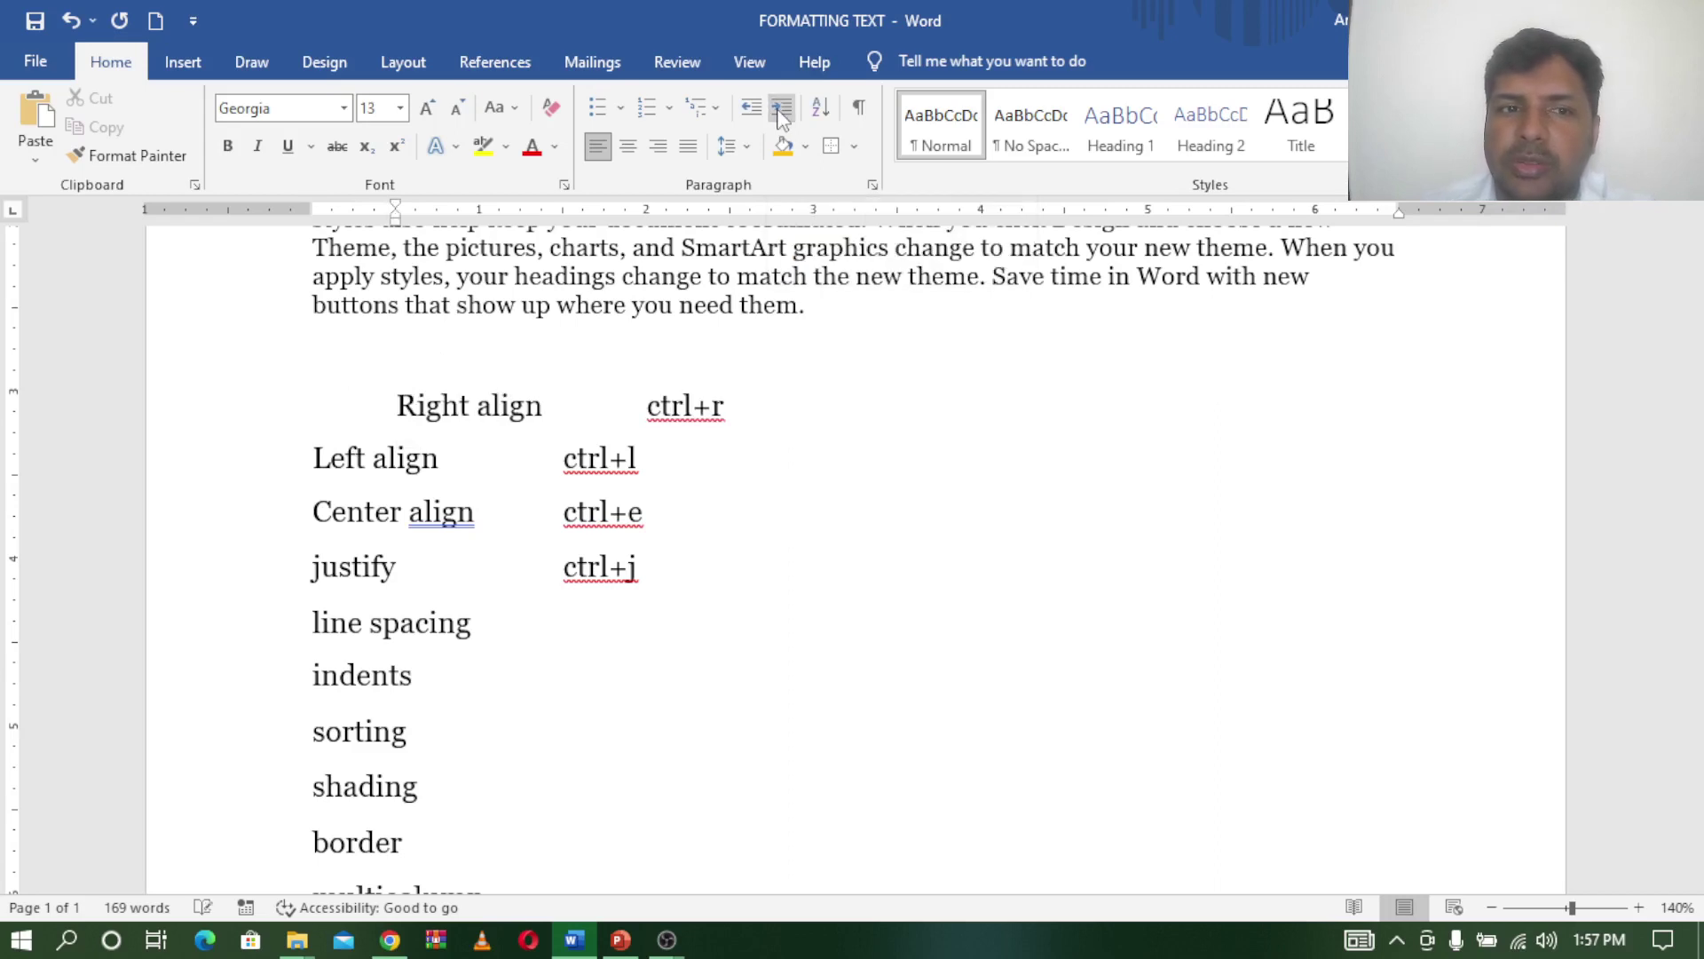
pyautogui.click(781, 108)
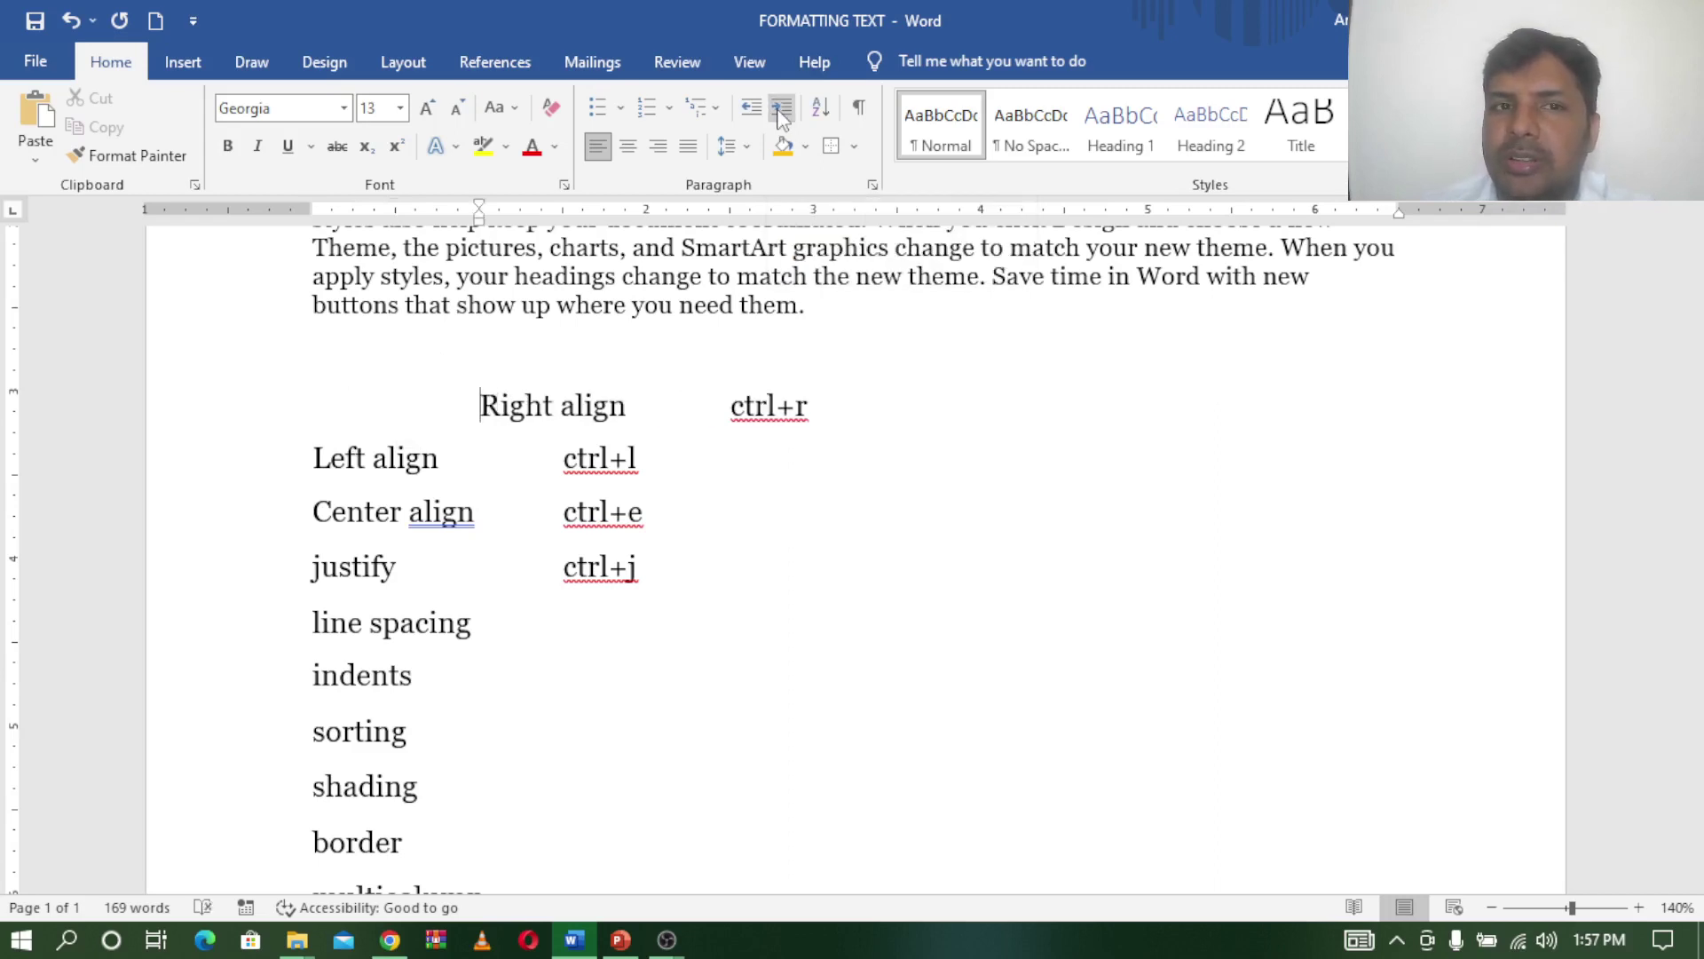
pyautogui.click(781, 112)
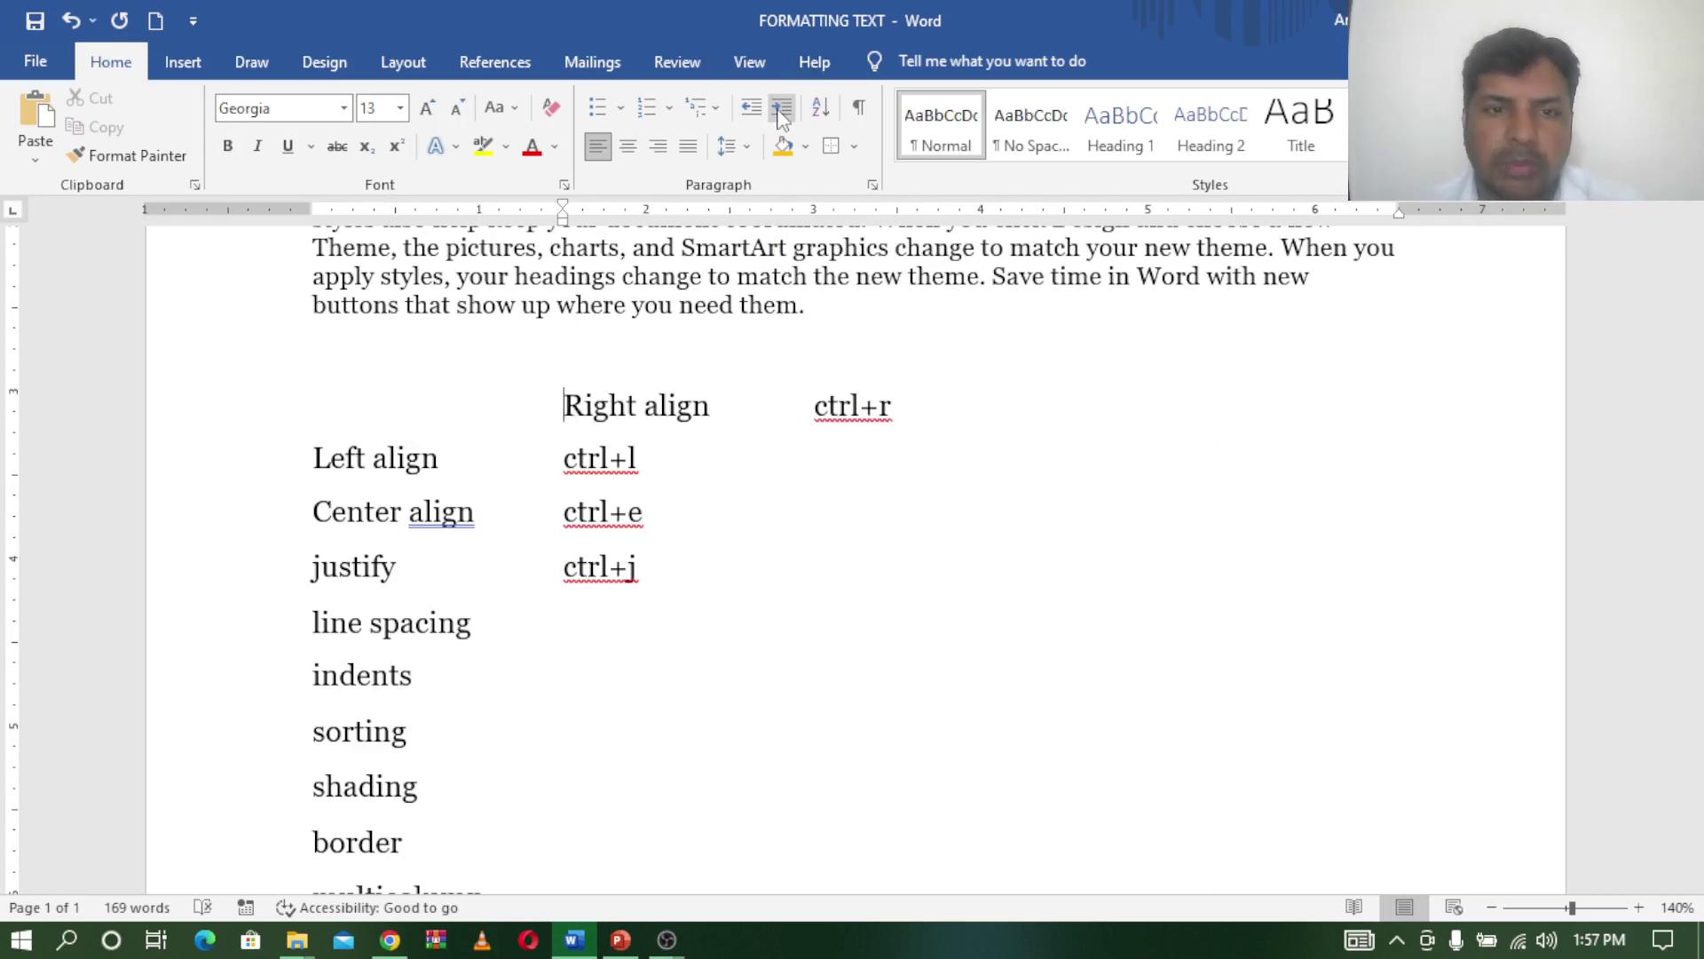
pyautogui.hotkey('ctrl', 'z')
pyautogui.hotkey('ctrl', 'z')
pyautogui.hotkey('ctrl', 'z')
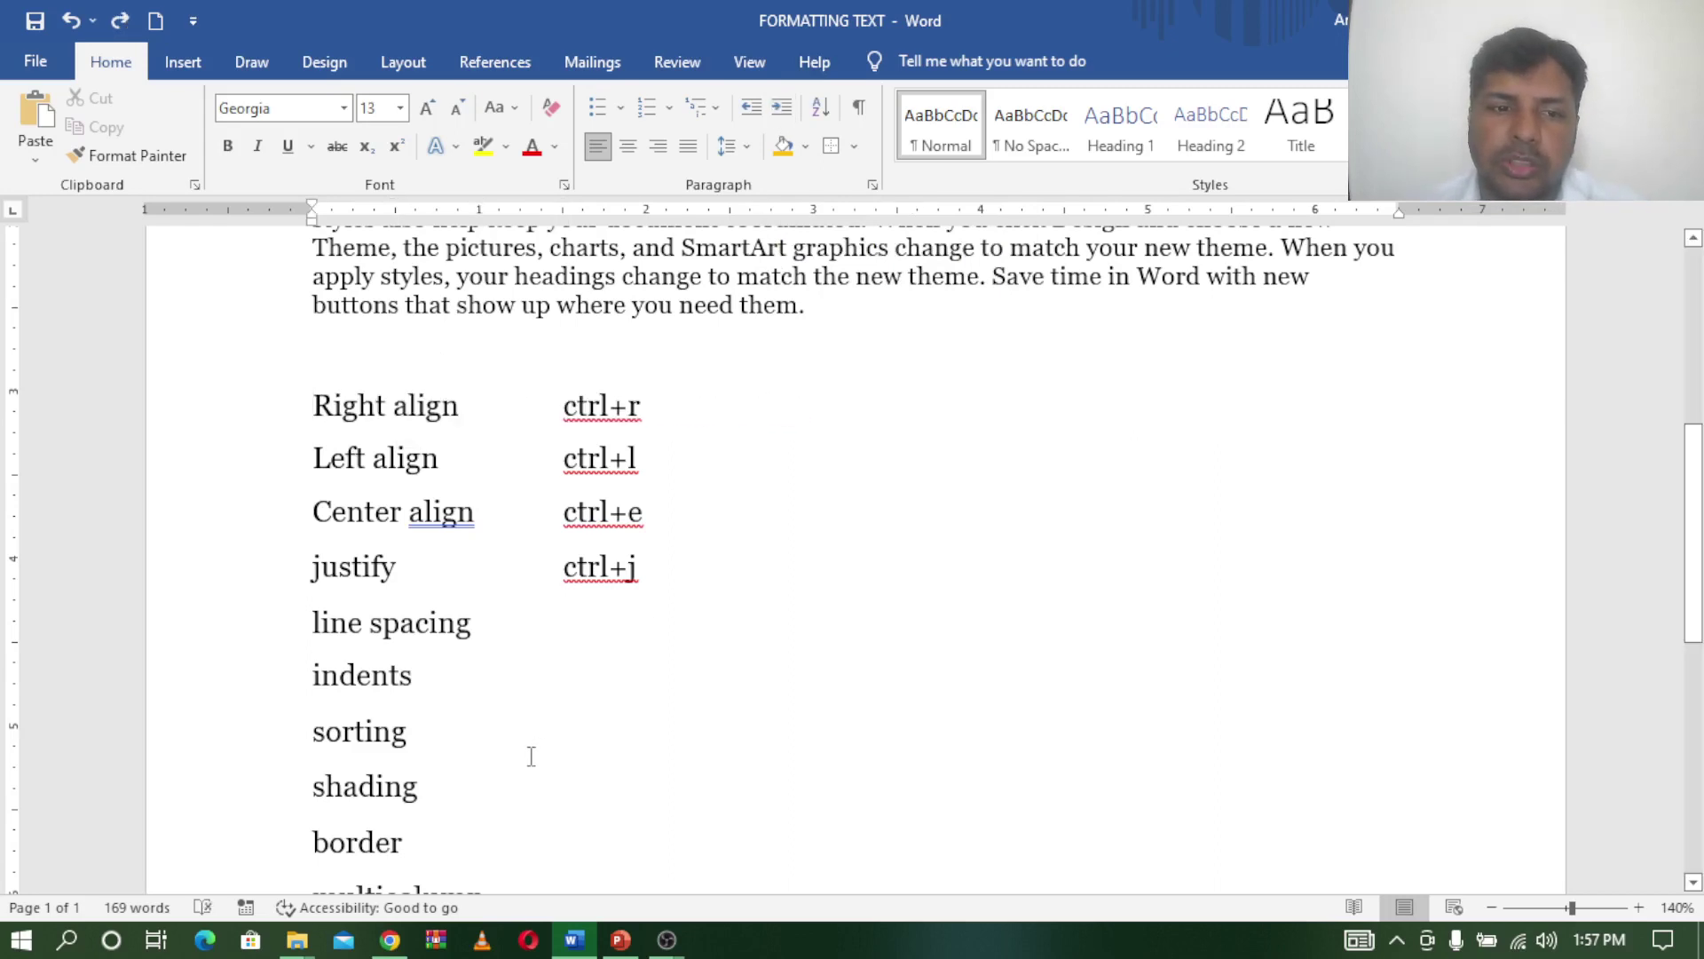
# Step: Indent the whole list from "Right align" to "multicolumn" by two levels, and decrease the indent by two levels again
pyautogui.scroll(-7, 530, 755)
pyautogui.scroll(7, 530, 755)
pyautogui.moveTo(310, 406); pyautogui.dragTo(533, 795)
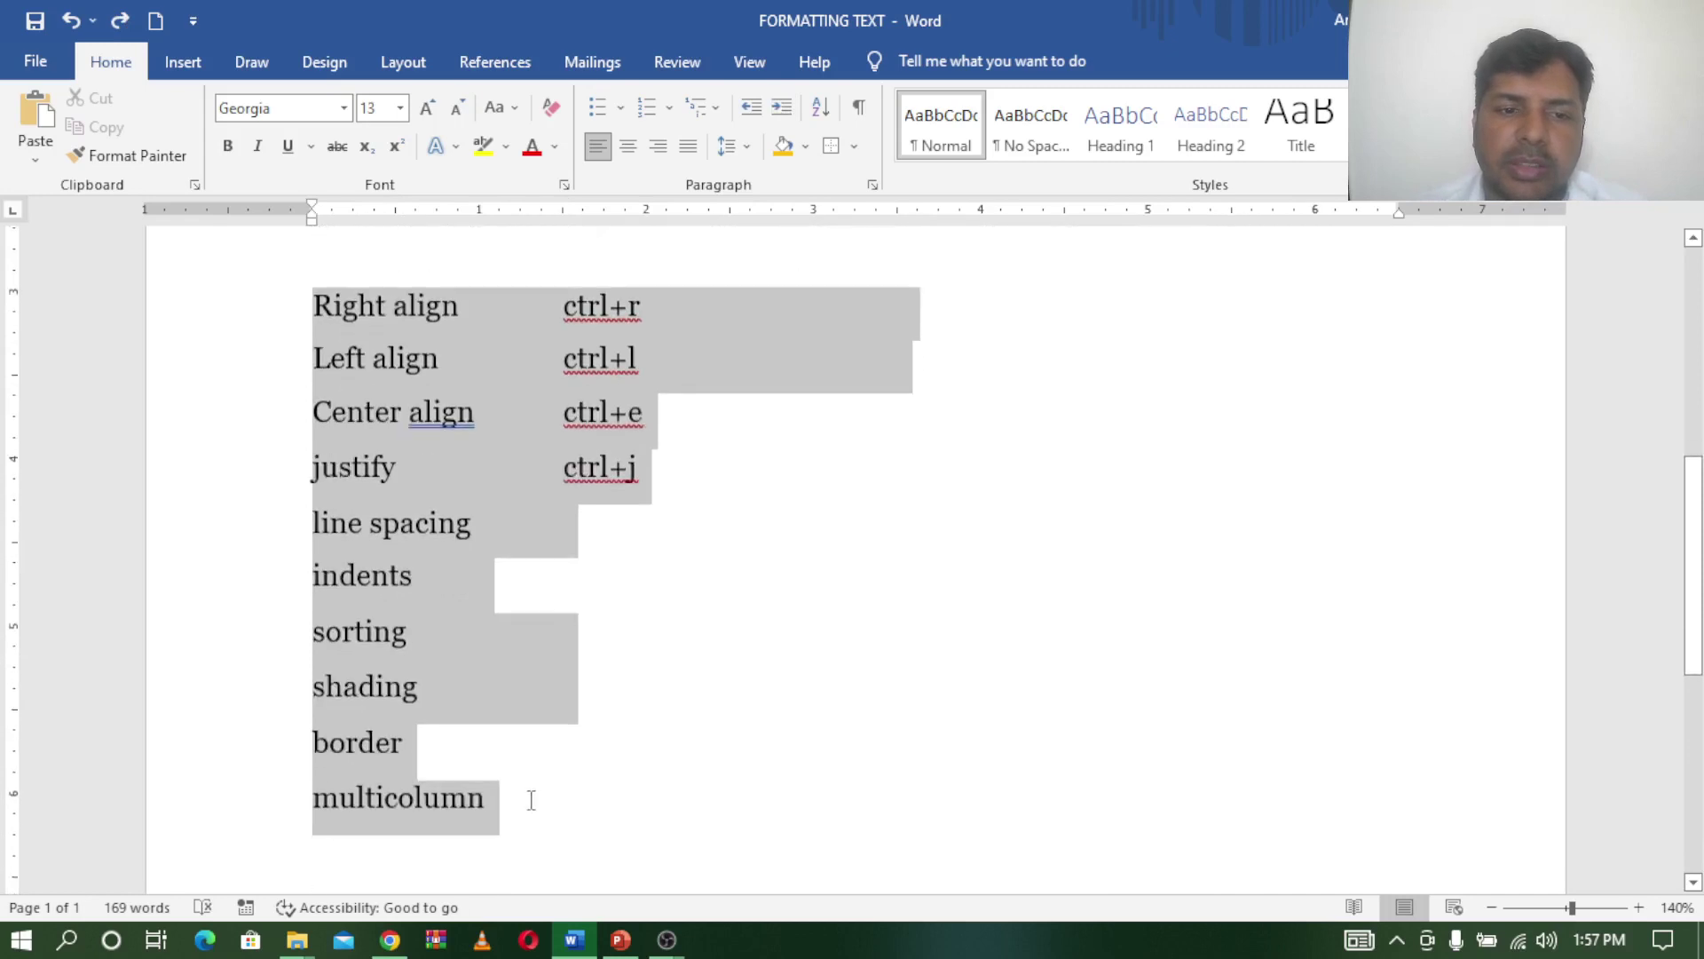
pyautogui.click(781, 110)
pyautogui.click(781, 110)
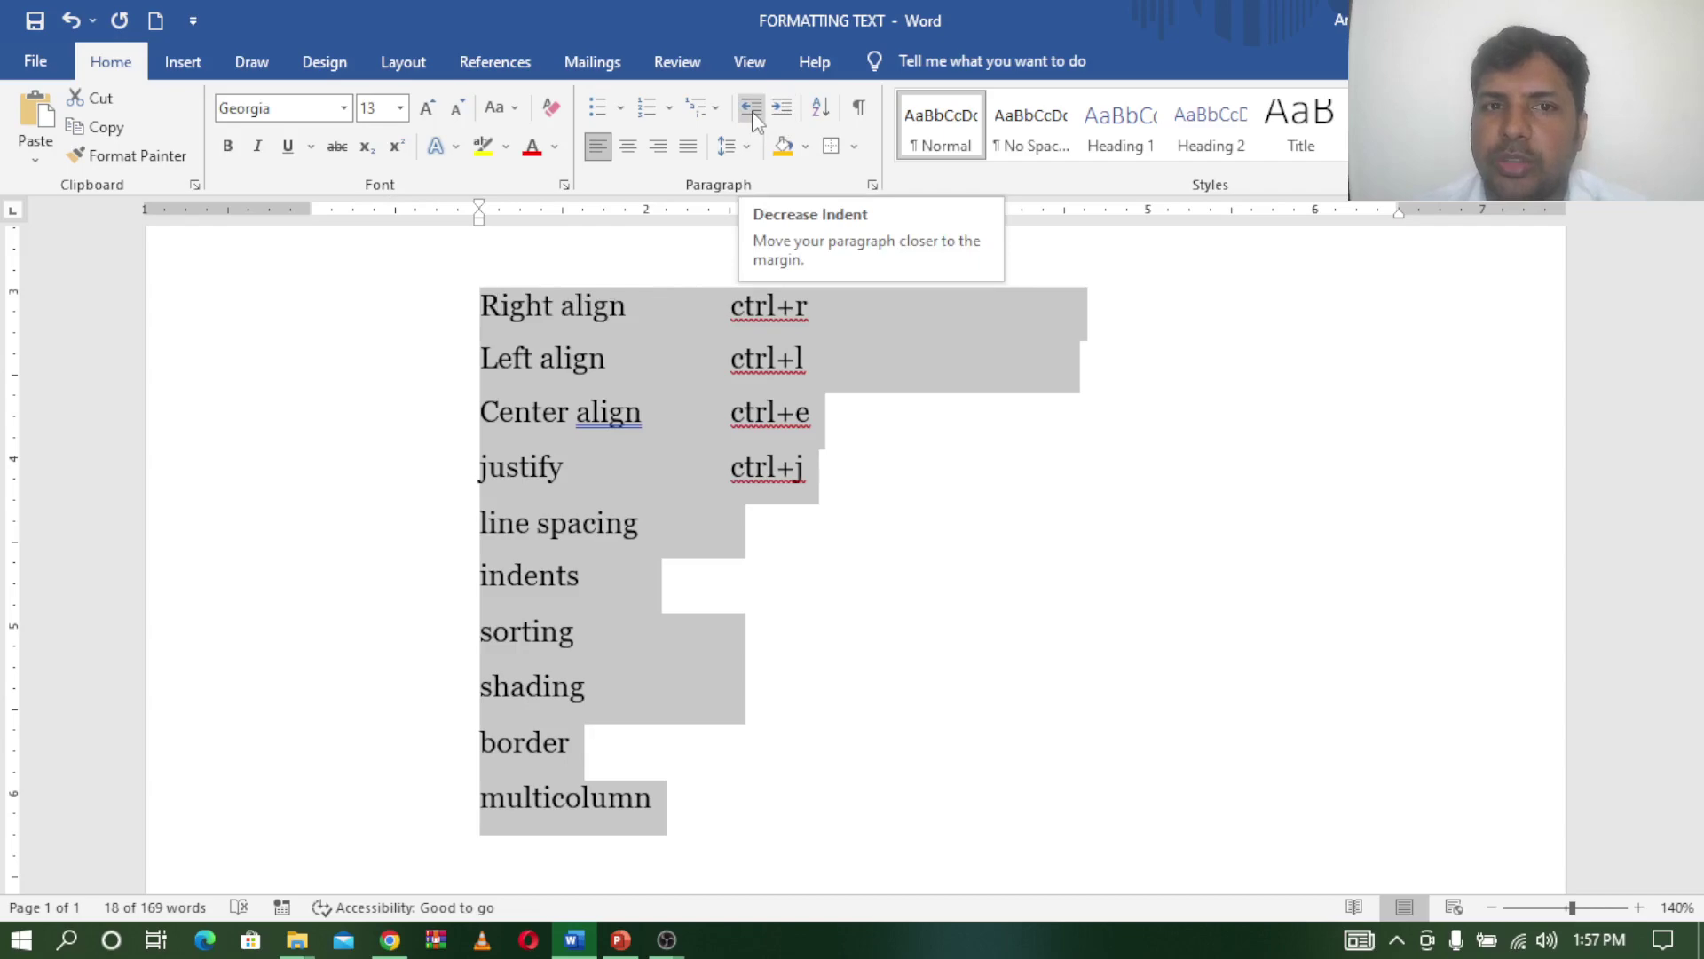
pyautogui.click(752, 110)
pyautogui.click(752, 110)
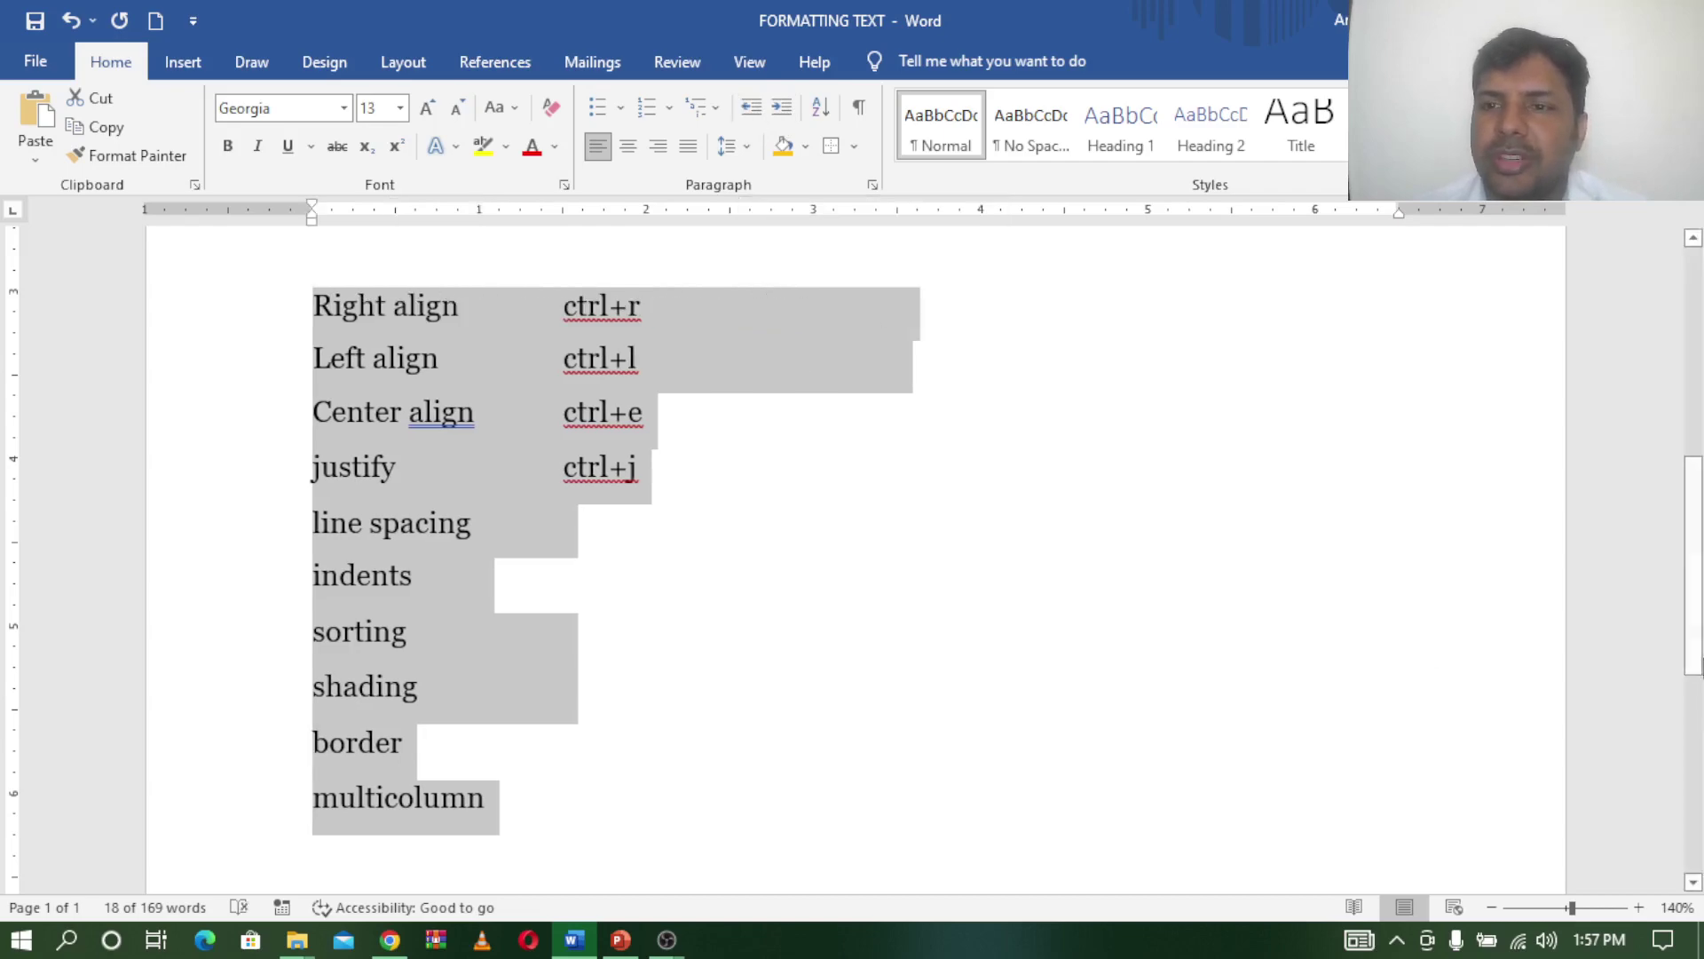
pyautogui.scroll(3, 1701, 479)
pyautogui.moveTo(1700, 479); pyautogui.dragTo(1697, 417)
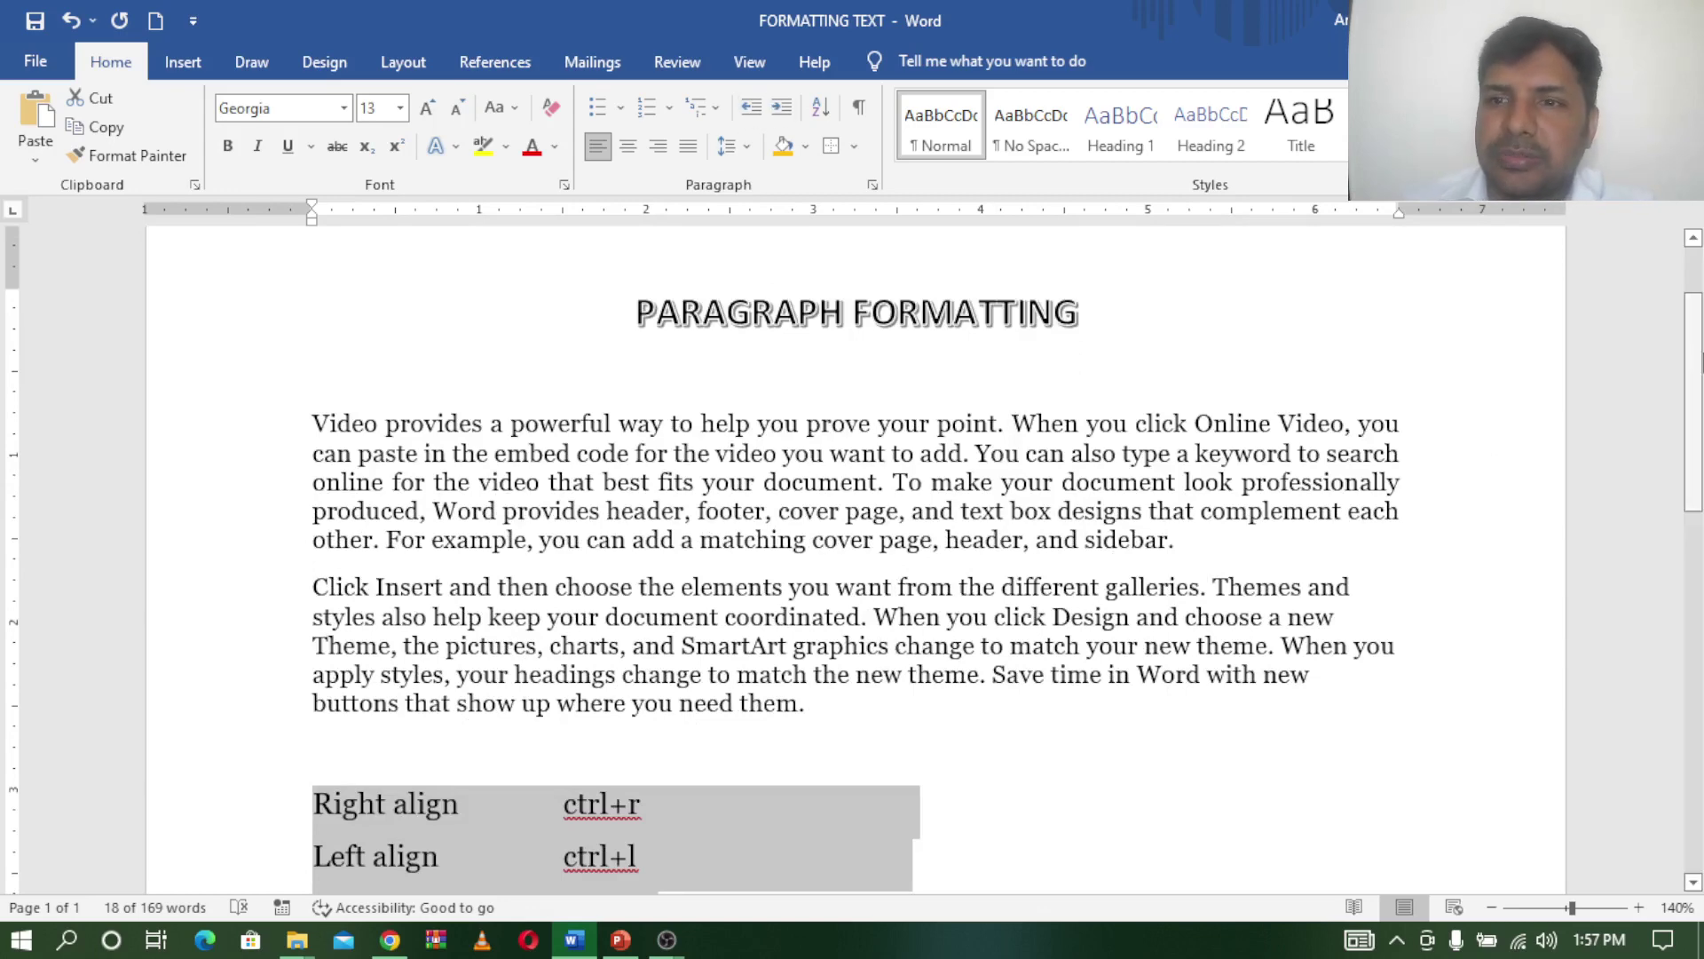
pyautogui.moveTo(1697, 375); pyautogui.dragTo(1697, 529)
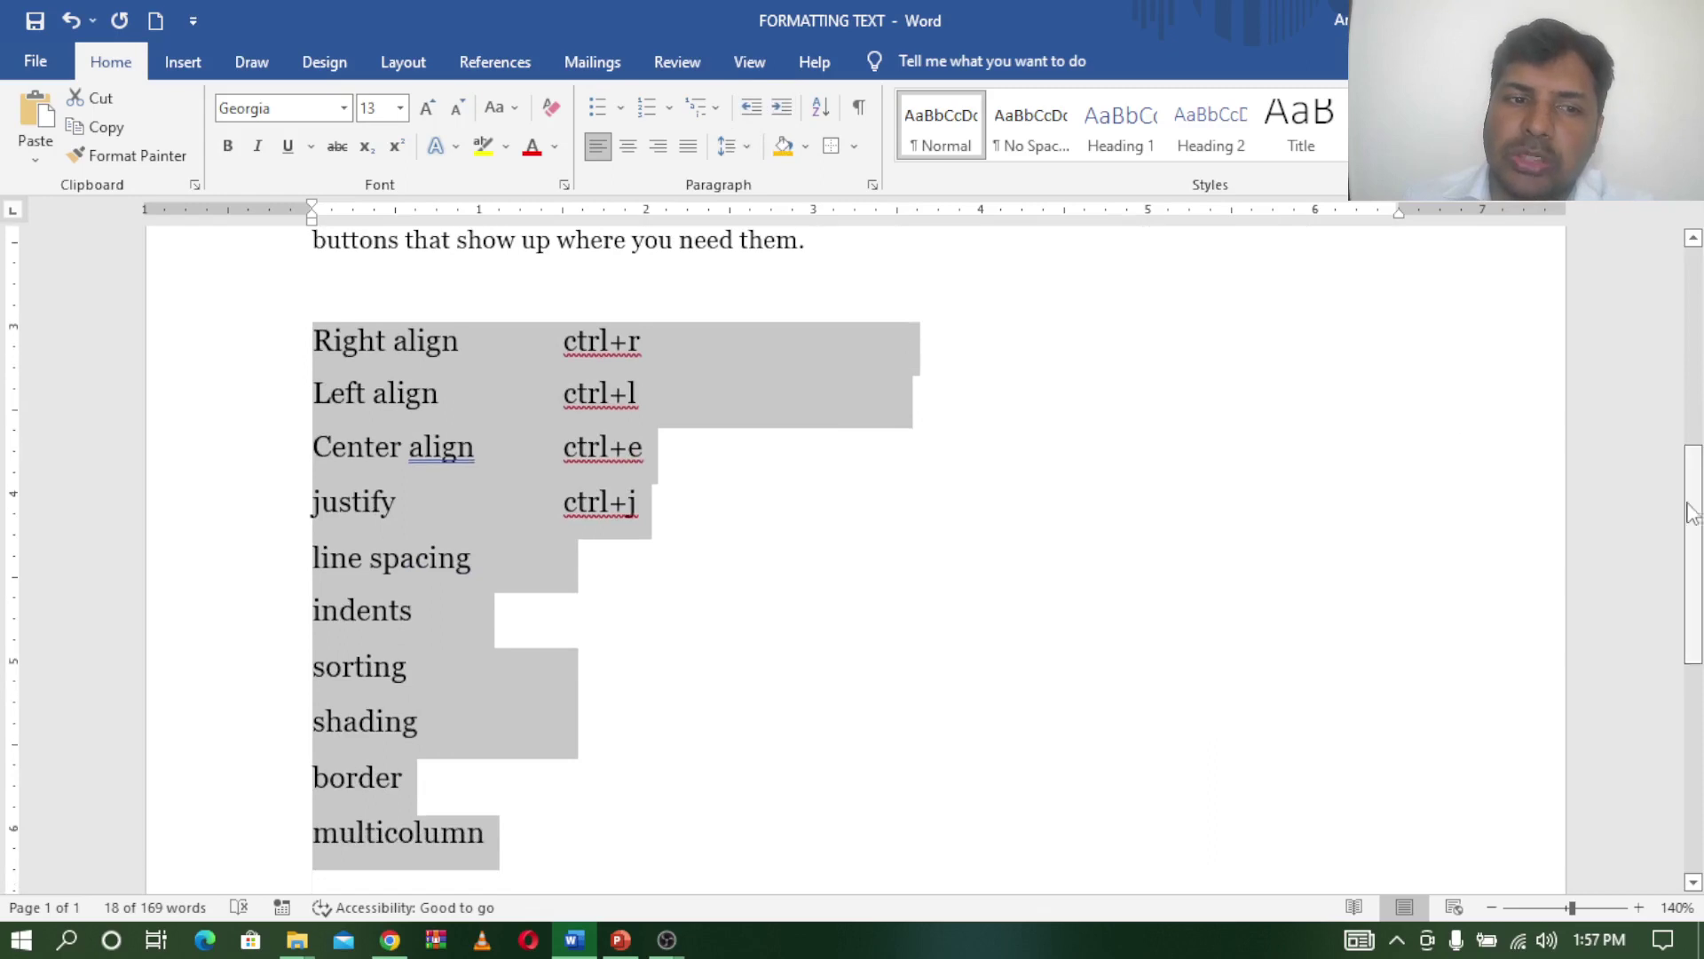
pyautogui.click(478, 666)
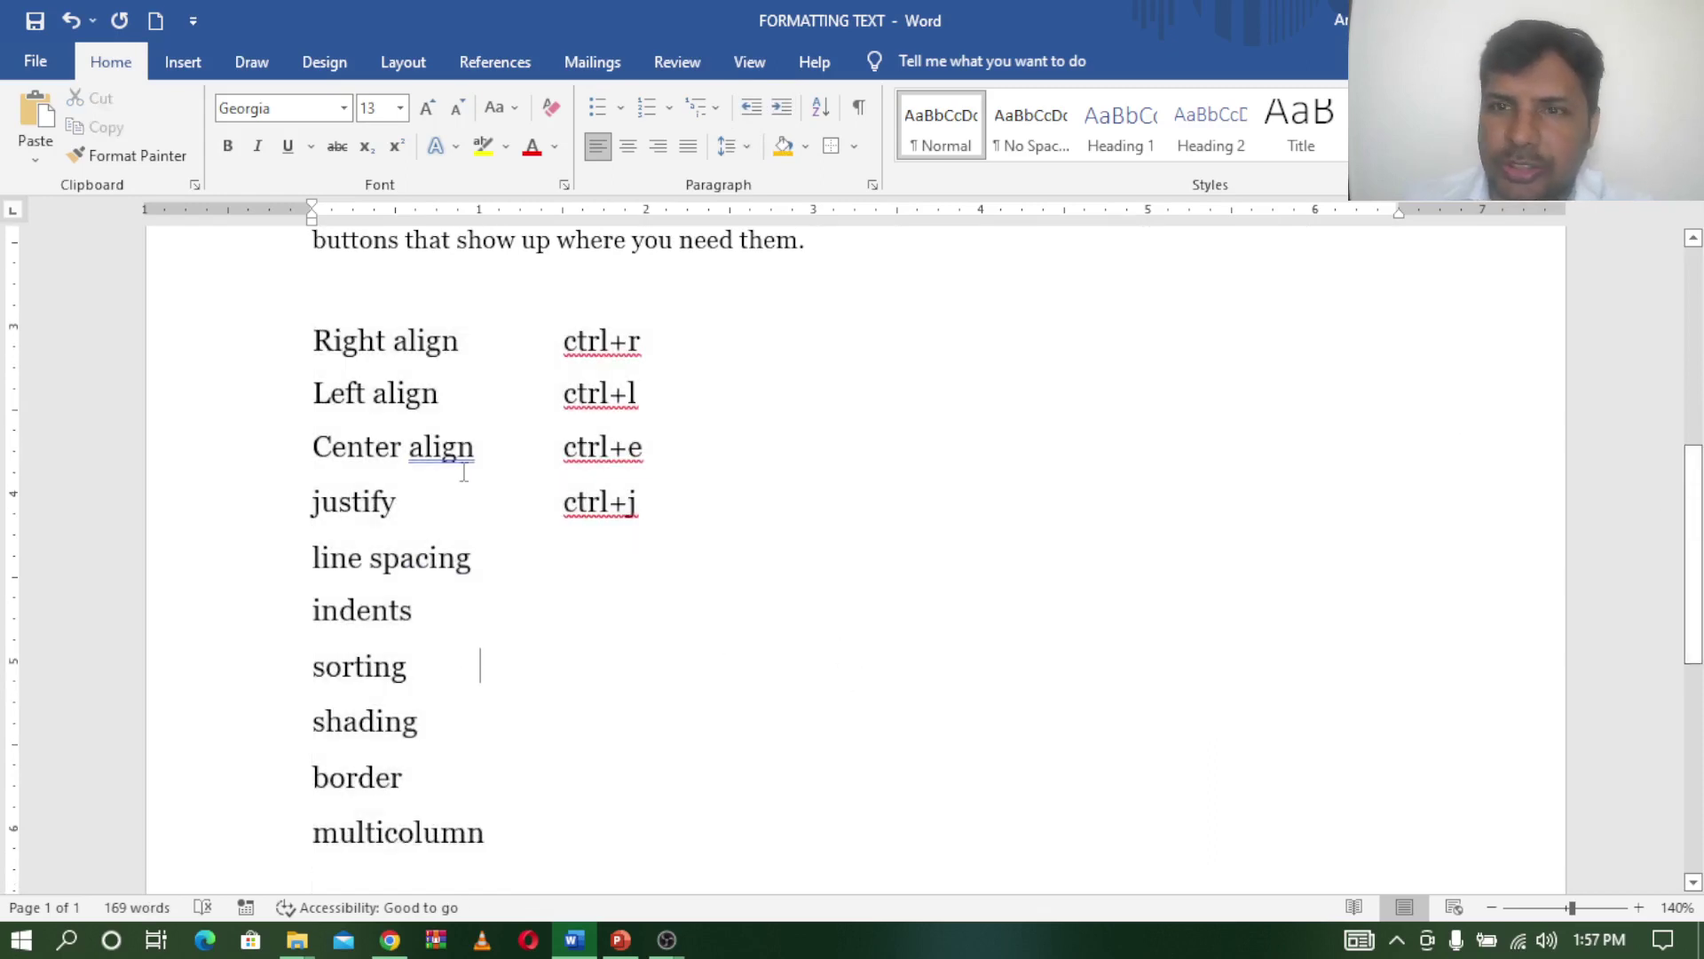
# Step: Sort the list from "Right align" to "multicolumn" by Field 1 as text in ascending order, without a header row
pyautogui.moveTo(315, 335)
pyautogui.mouseDown()
pyautogui.moveTo(613, 418)
pyautogui.moveTo(577, 742)
pyautogui.moveTo(540, 822)
pyautogui.mouseUp()
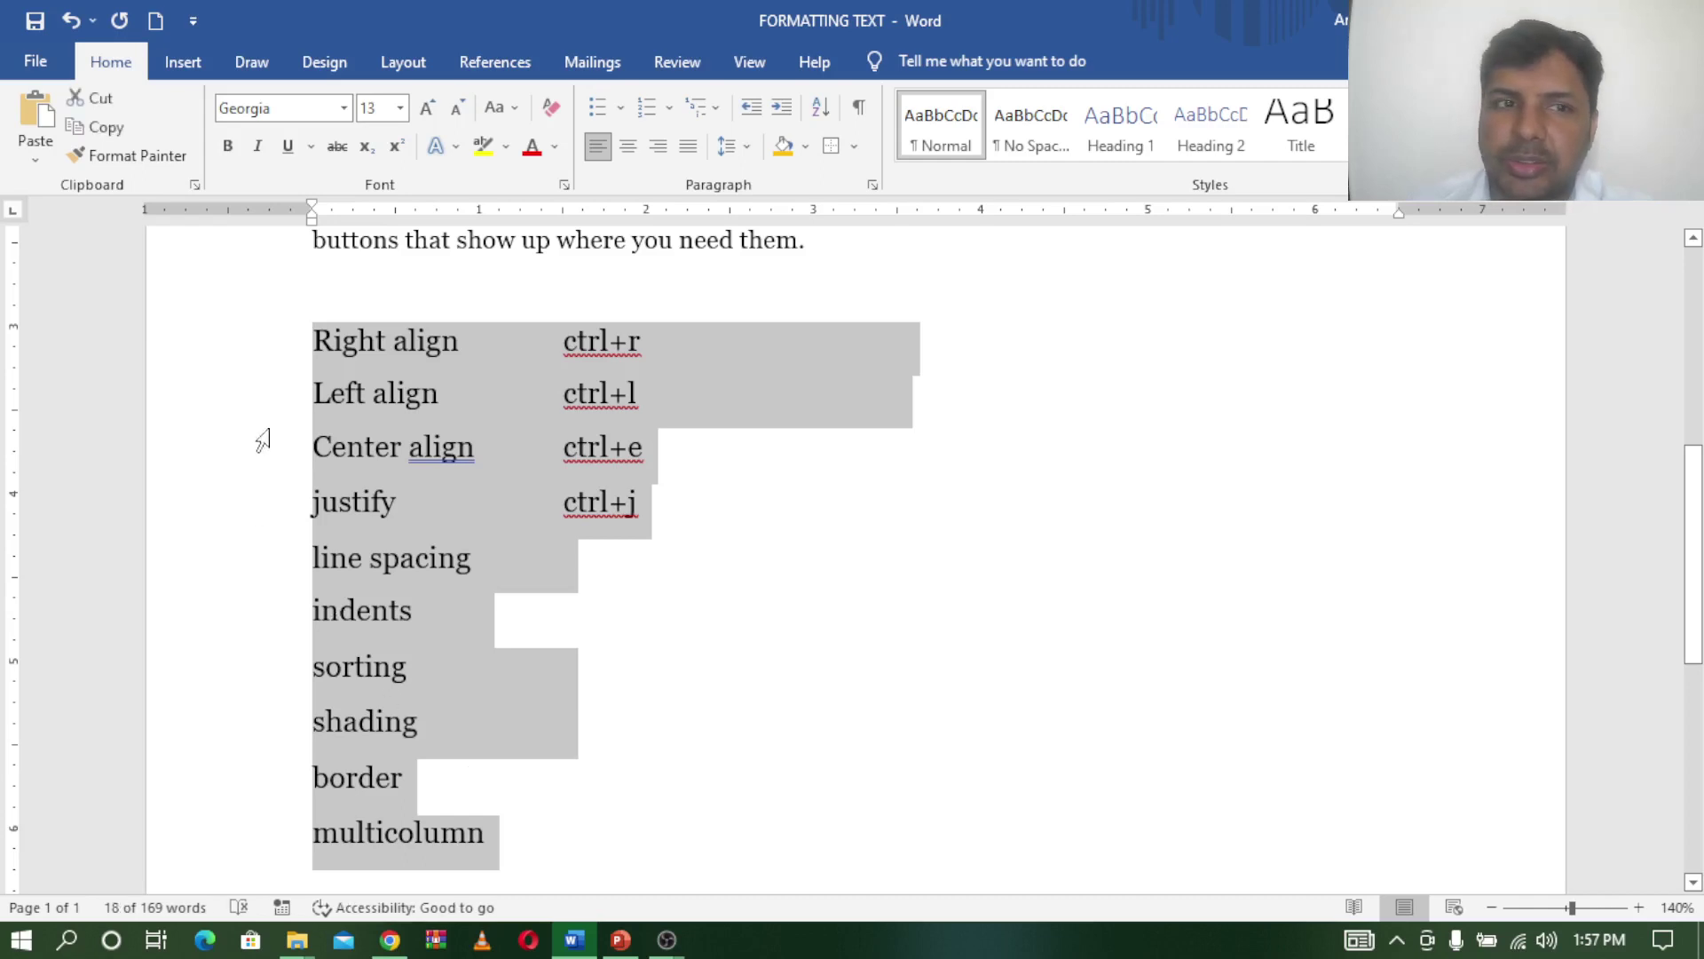
pyautogui.click(184, 62)
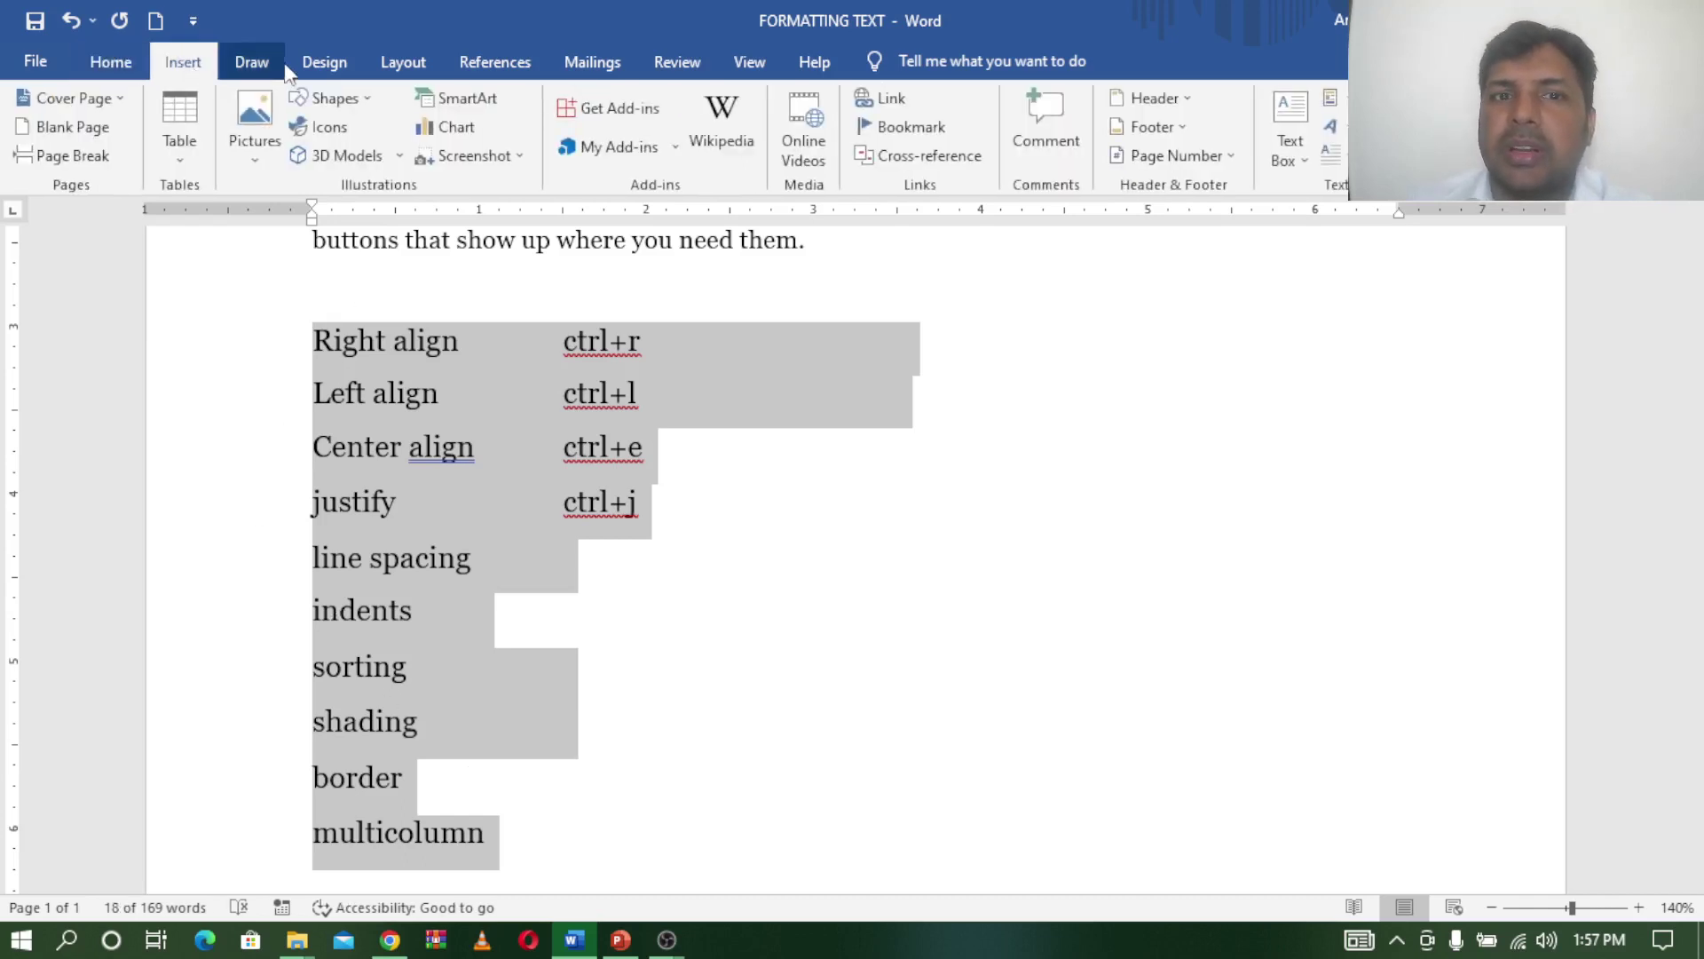
pyautogui.click(112, 70)
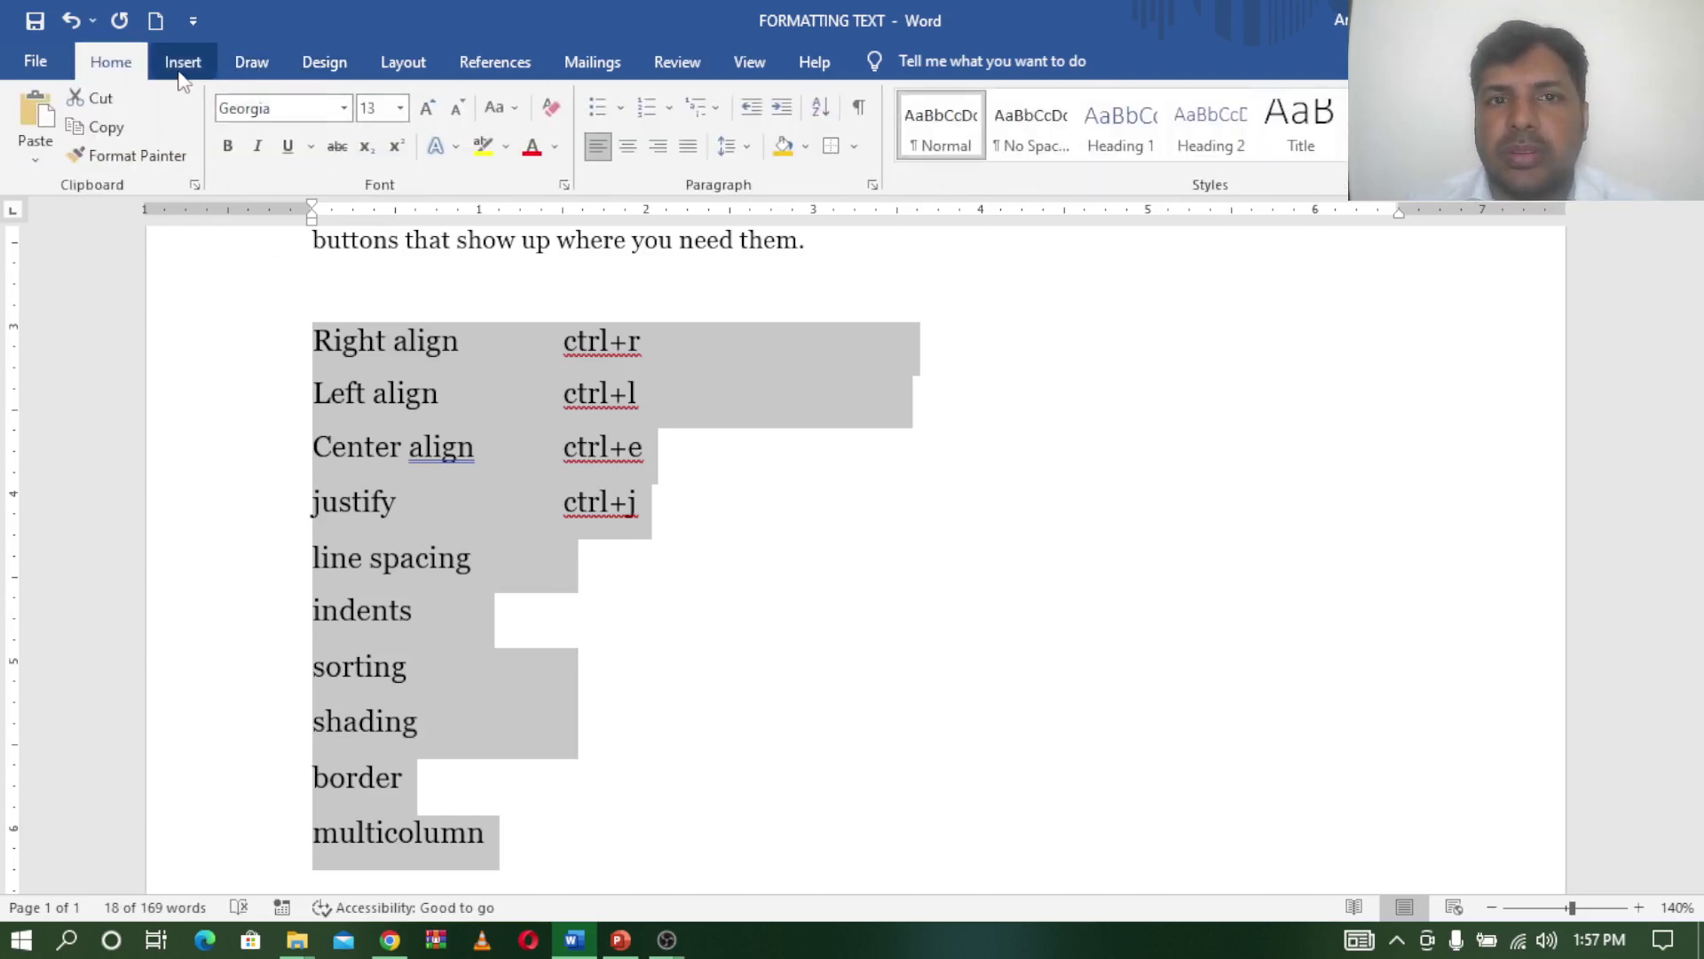
pyautogui.click(822, 110)
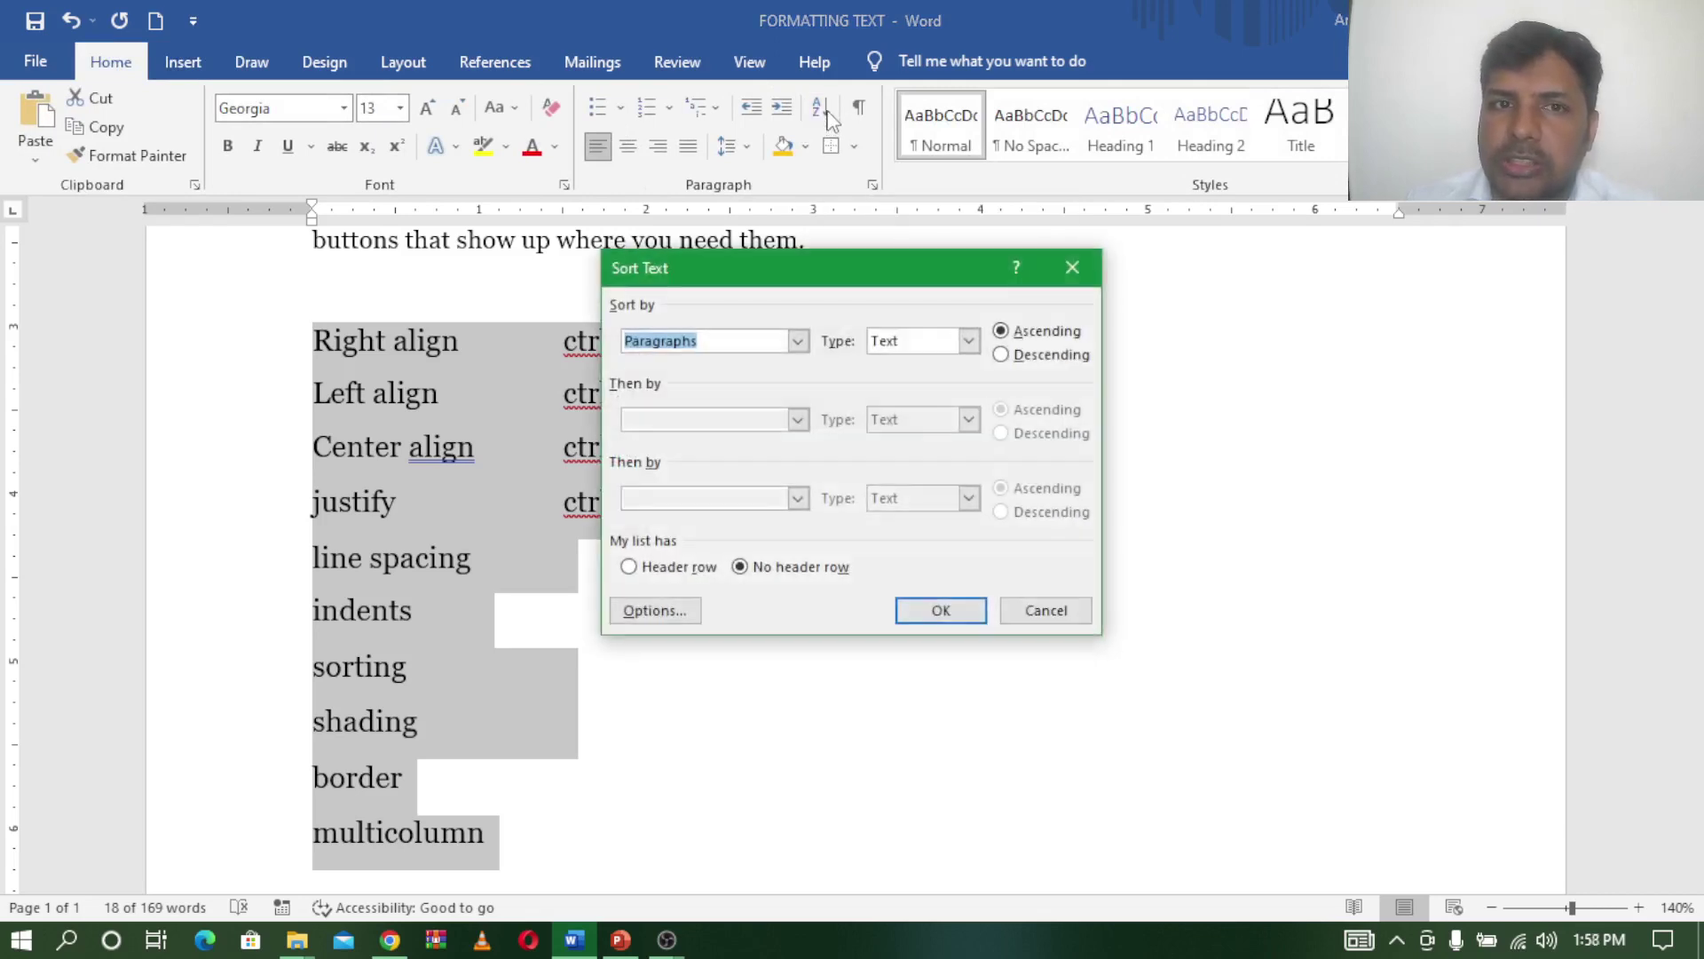
pyautogui.moveTo(769, 281); pyautogui.dragTo(1103, 349)
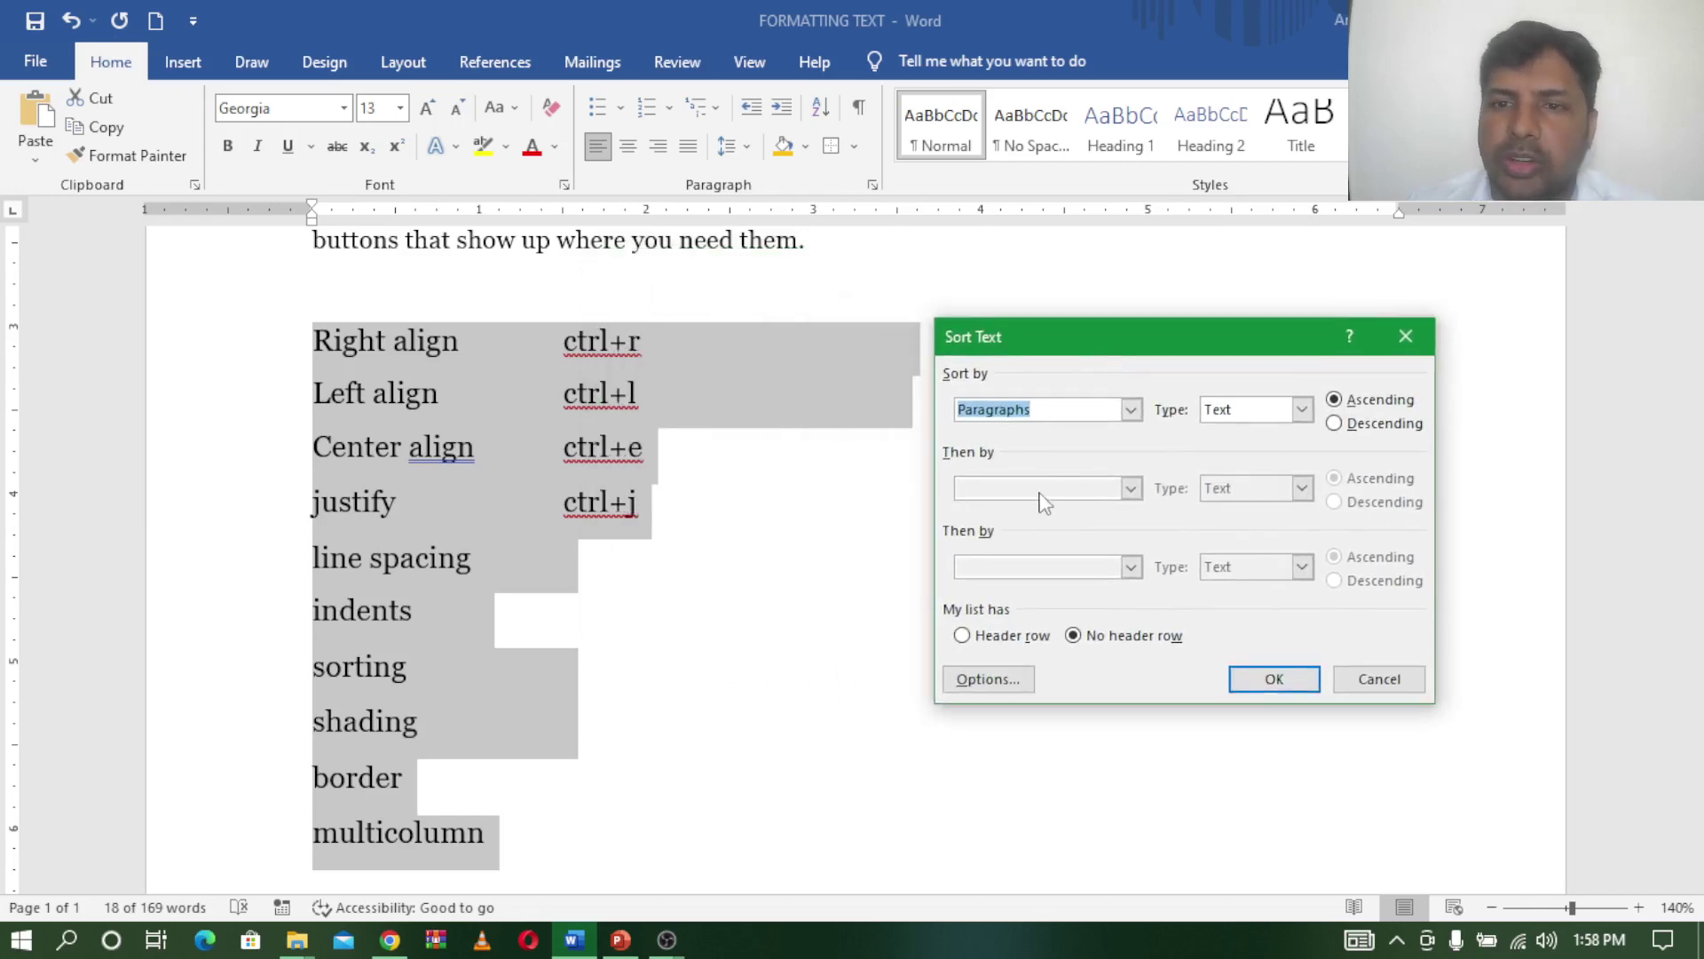
pyautogui.click(1131, 410)
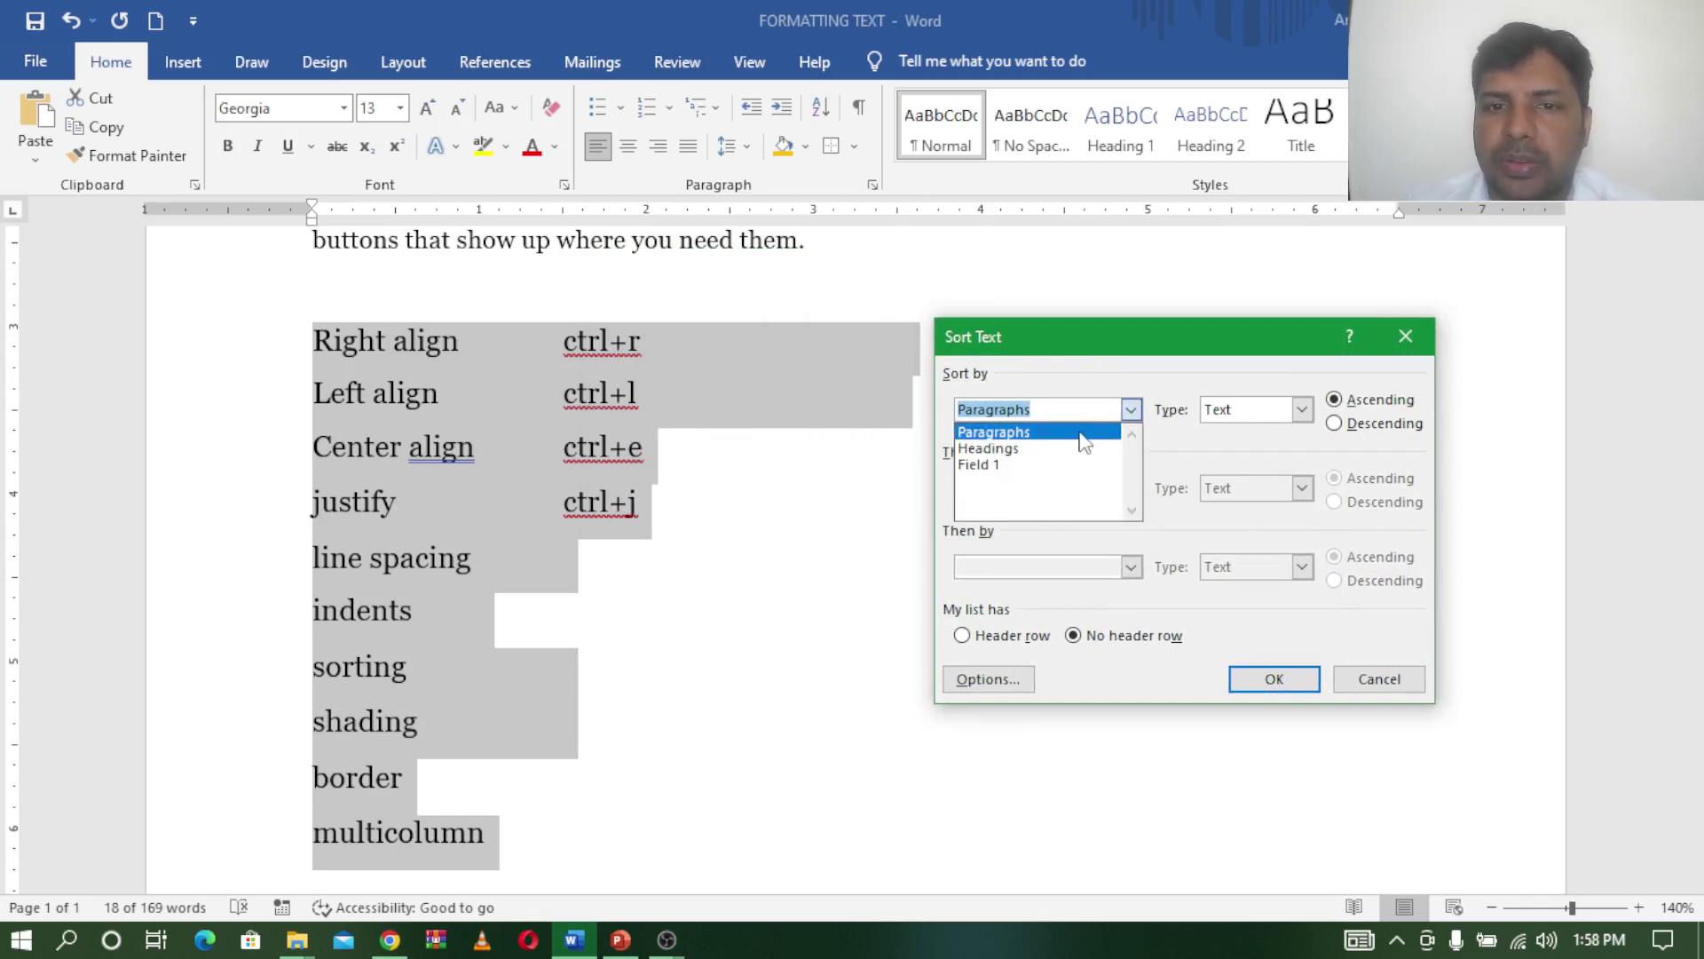
pyautogui.click(1040, 465)
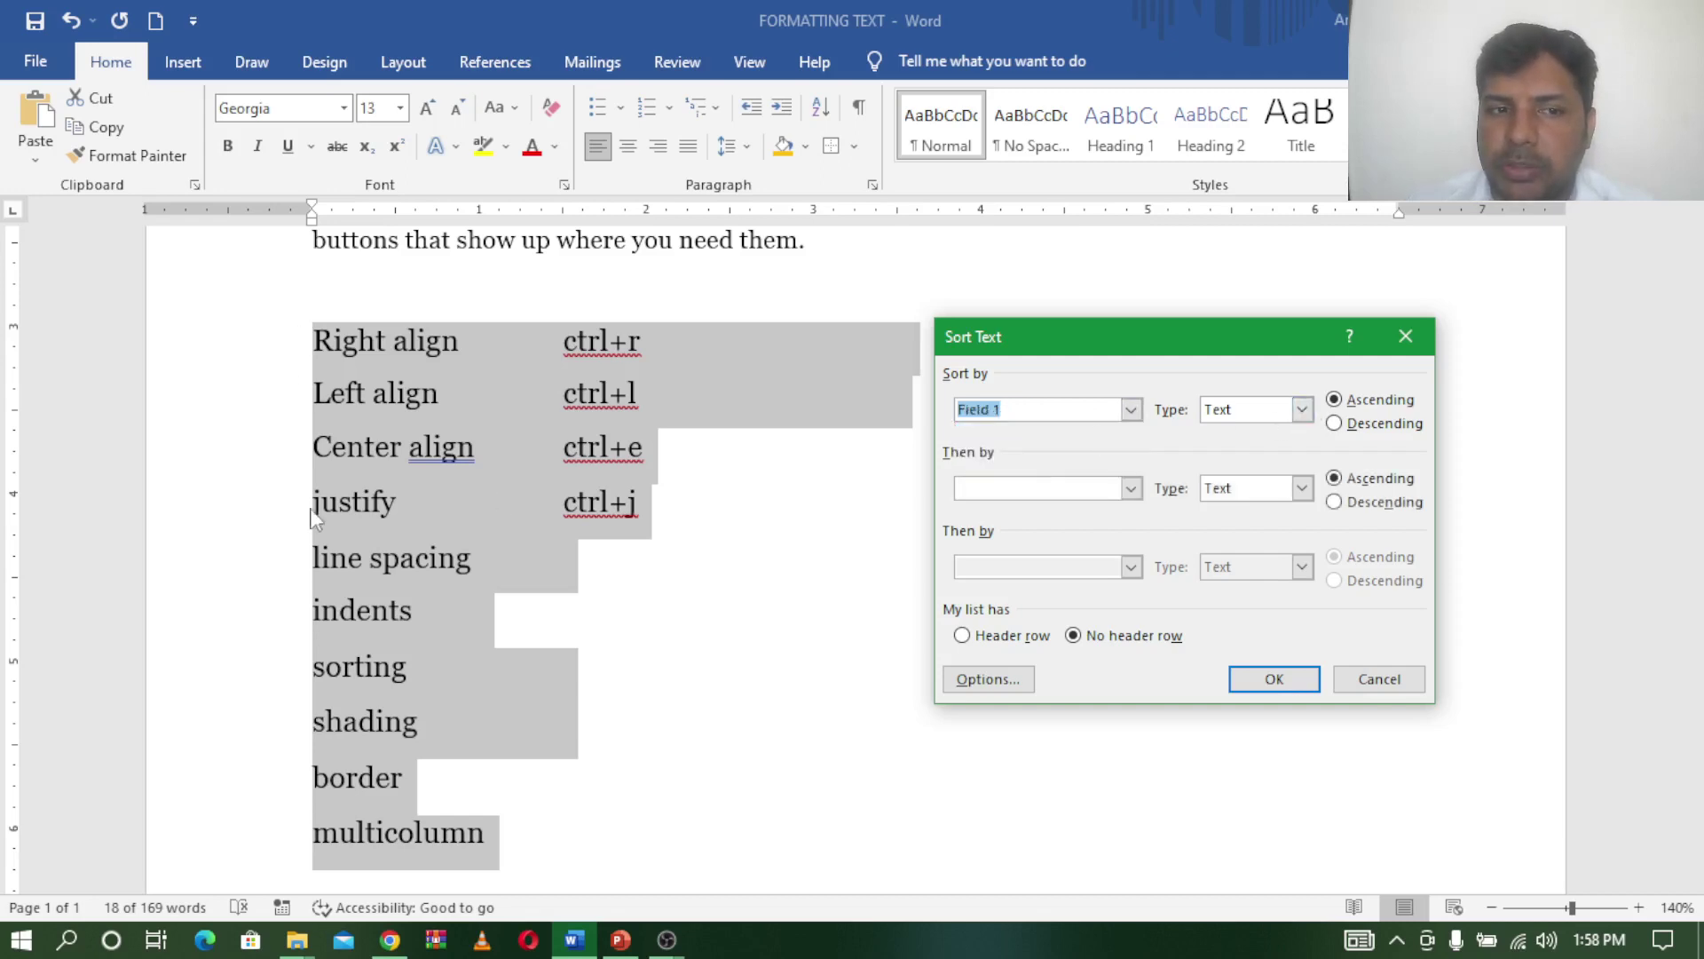
pyautogui.click(1298, 685)
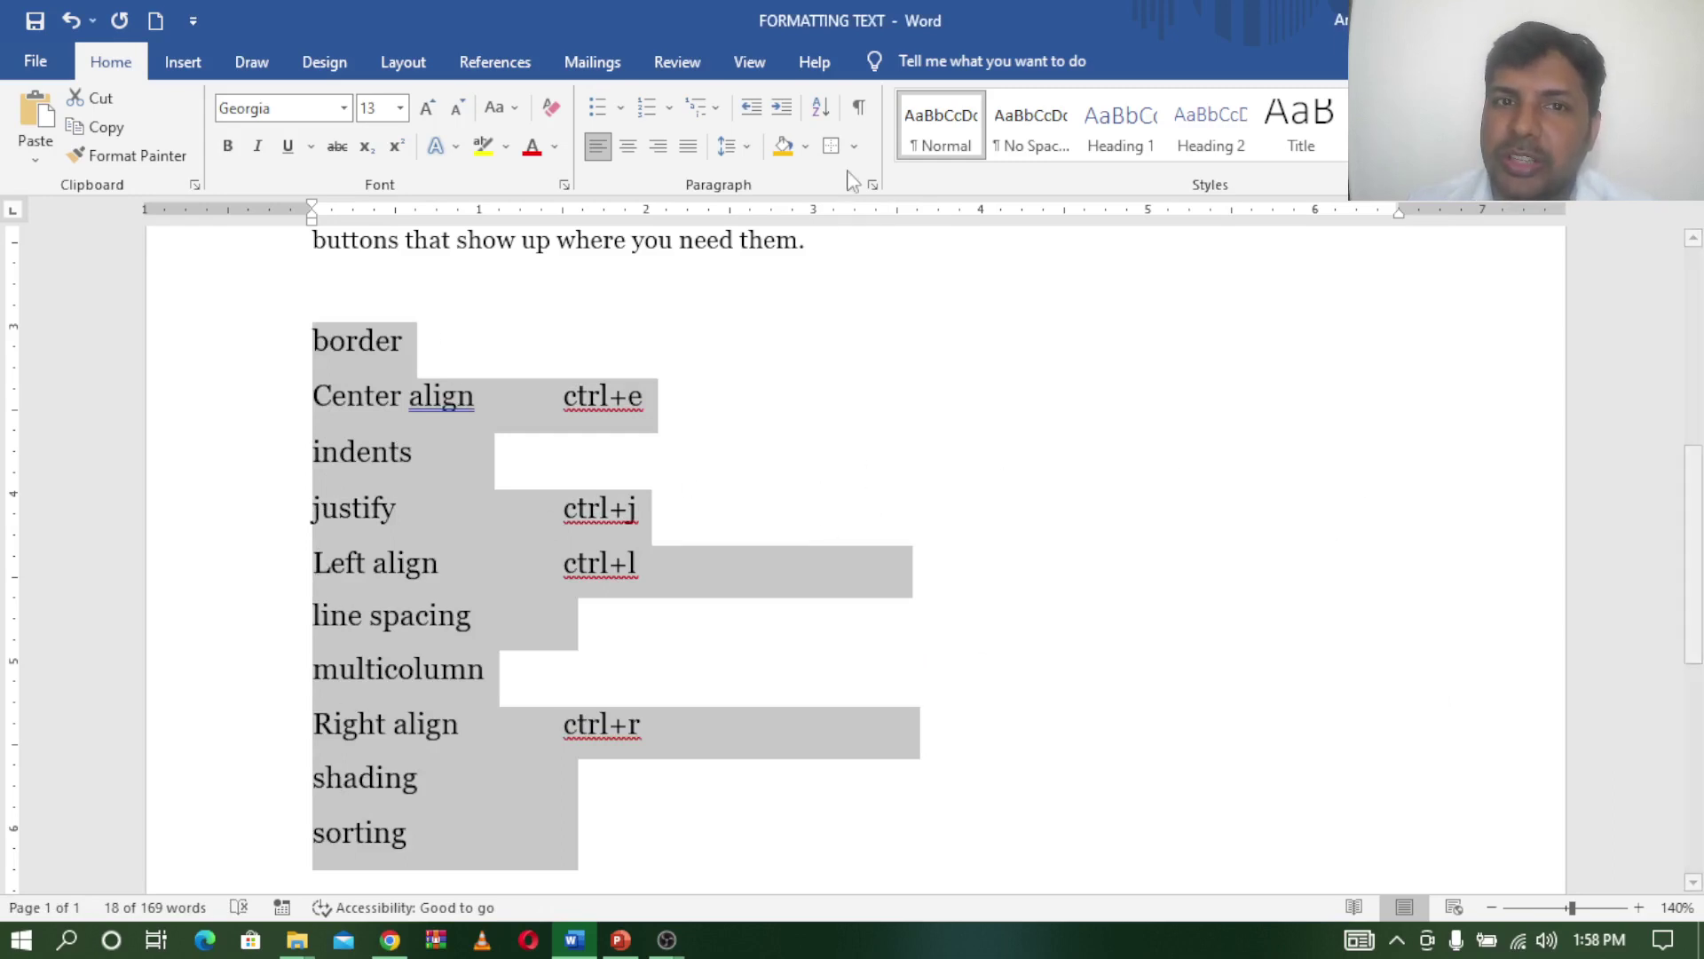
# Step: Sort the selected list by Field 1 as text in descending order
pyautogui.click(821, 108)
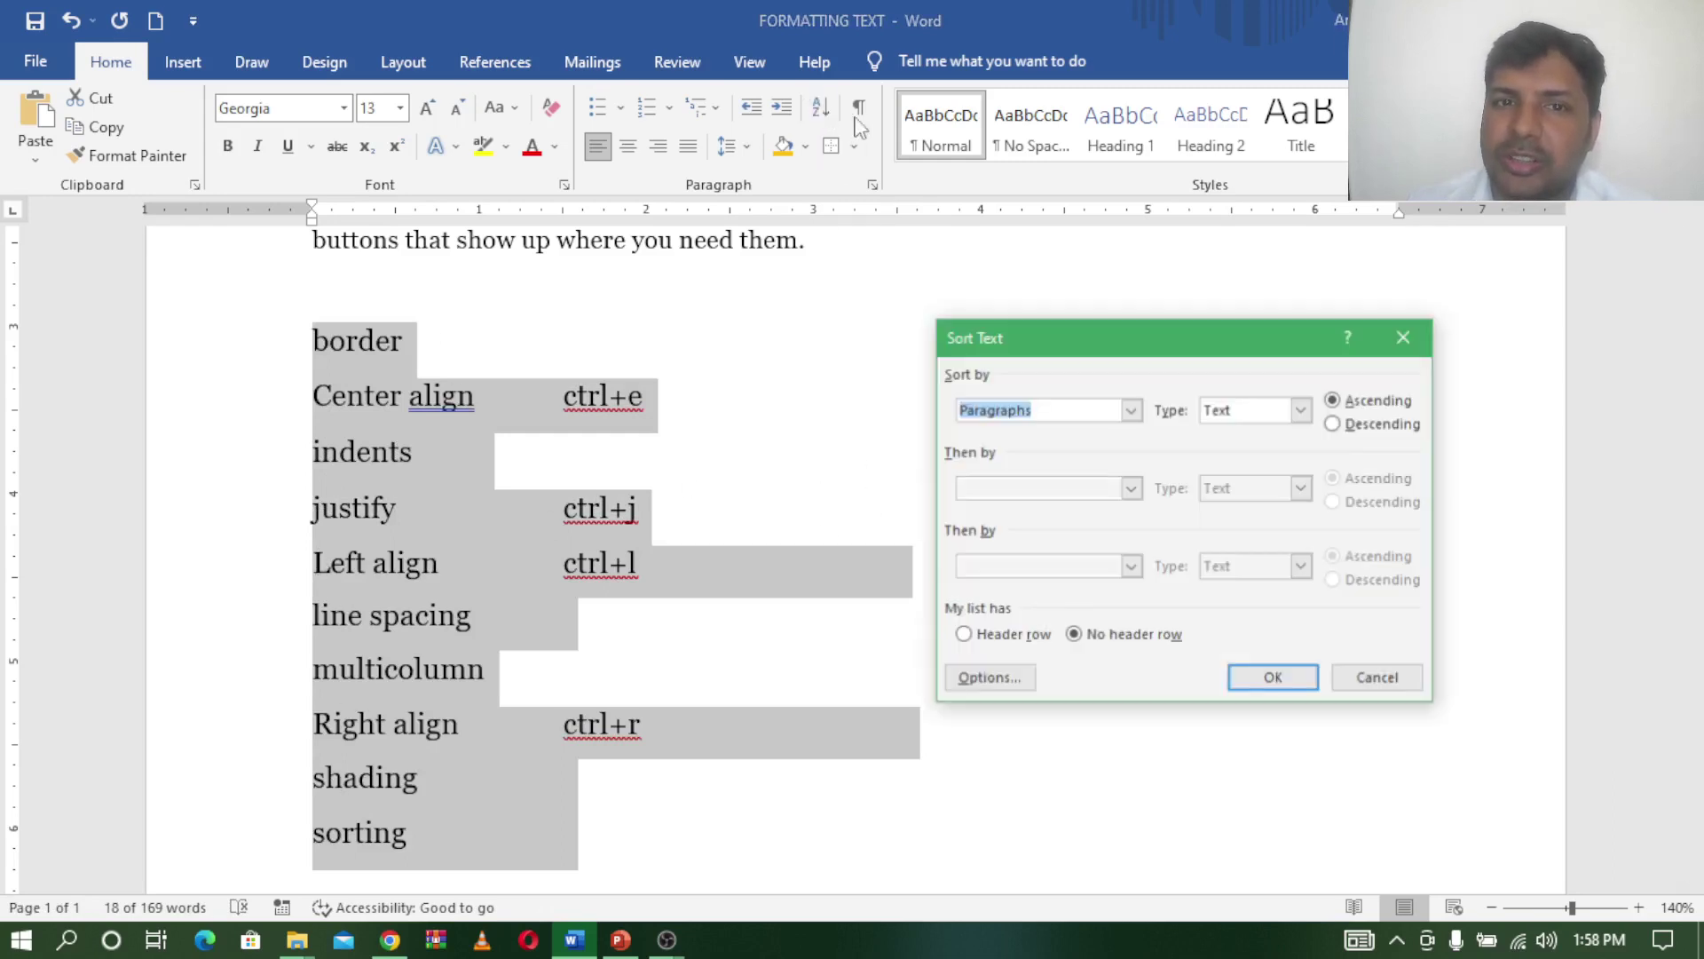
pyautogui.click(1340, 425)
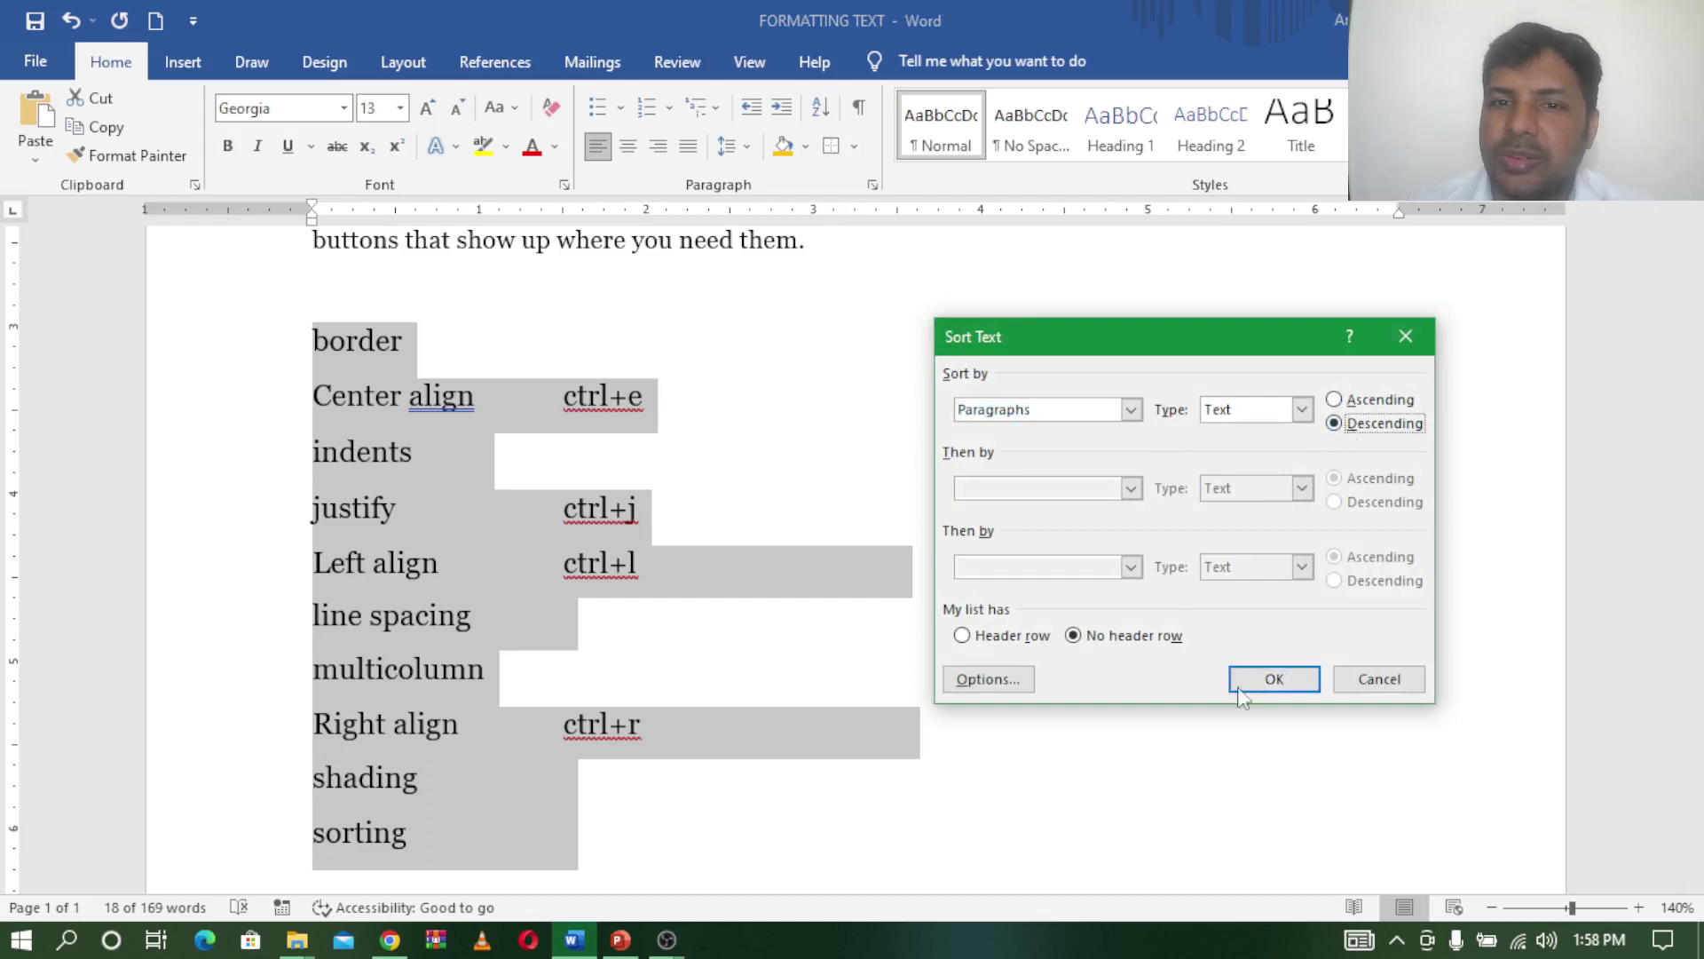
pyautogui.click(1131, 409)
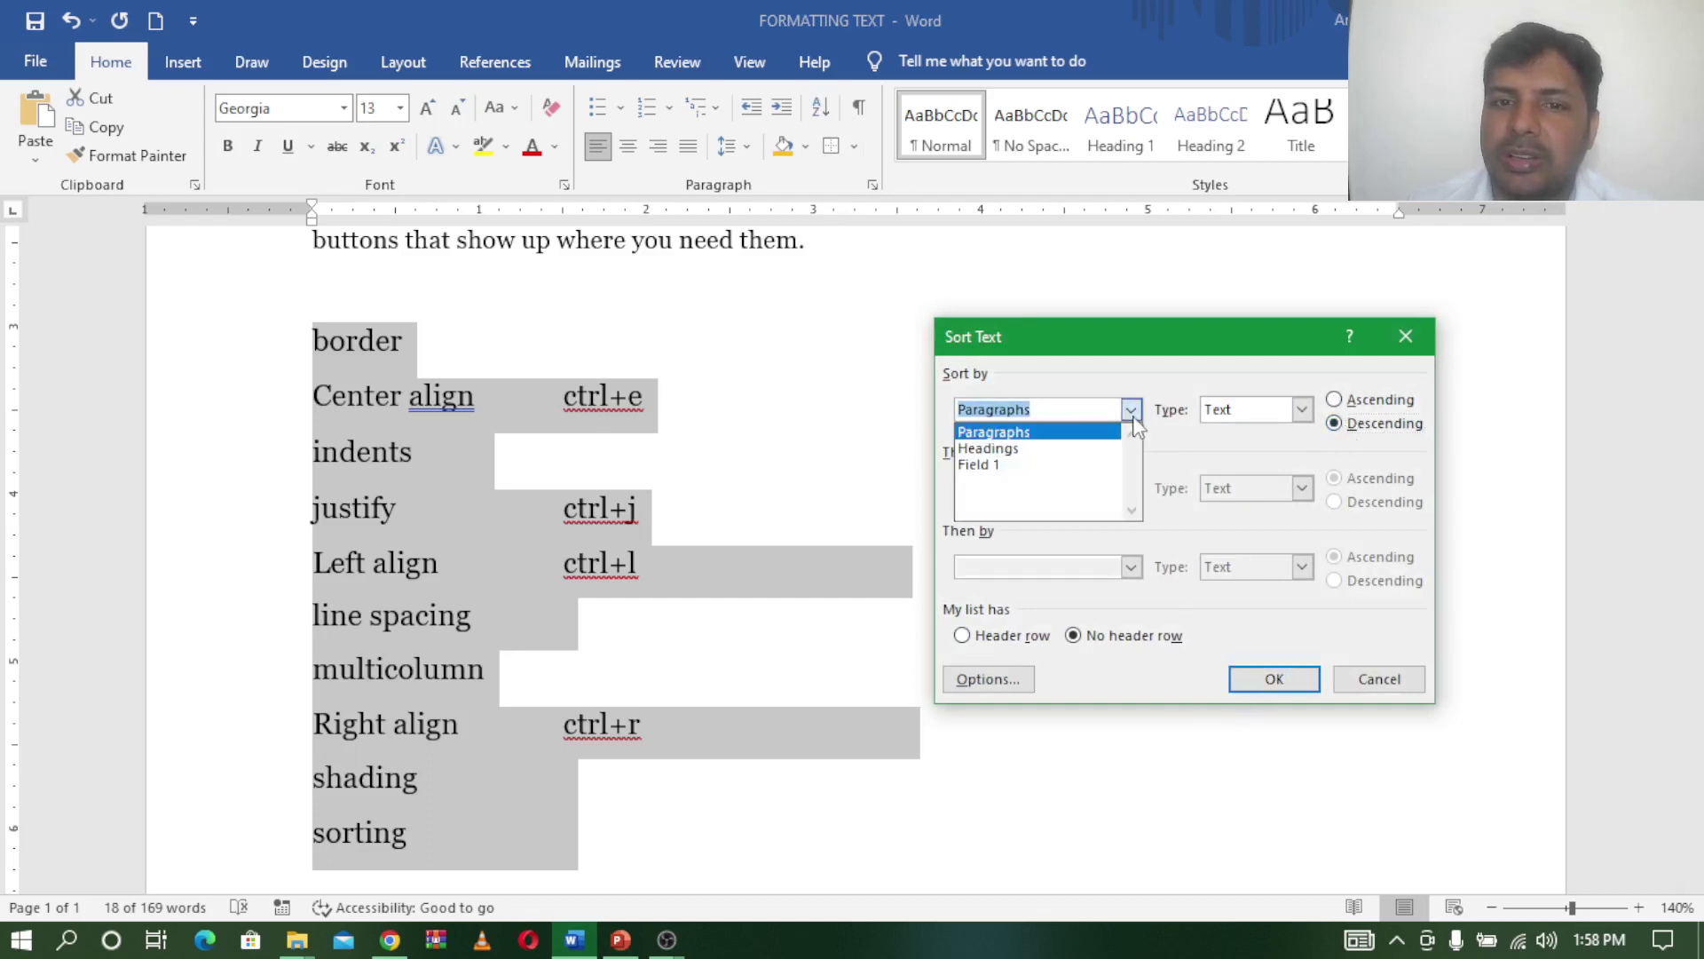
pyautogui.click(1074, 475)
pyautogui.click(1273, 680)
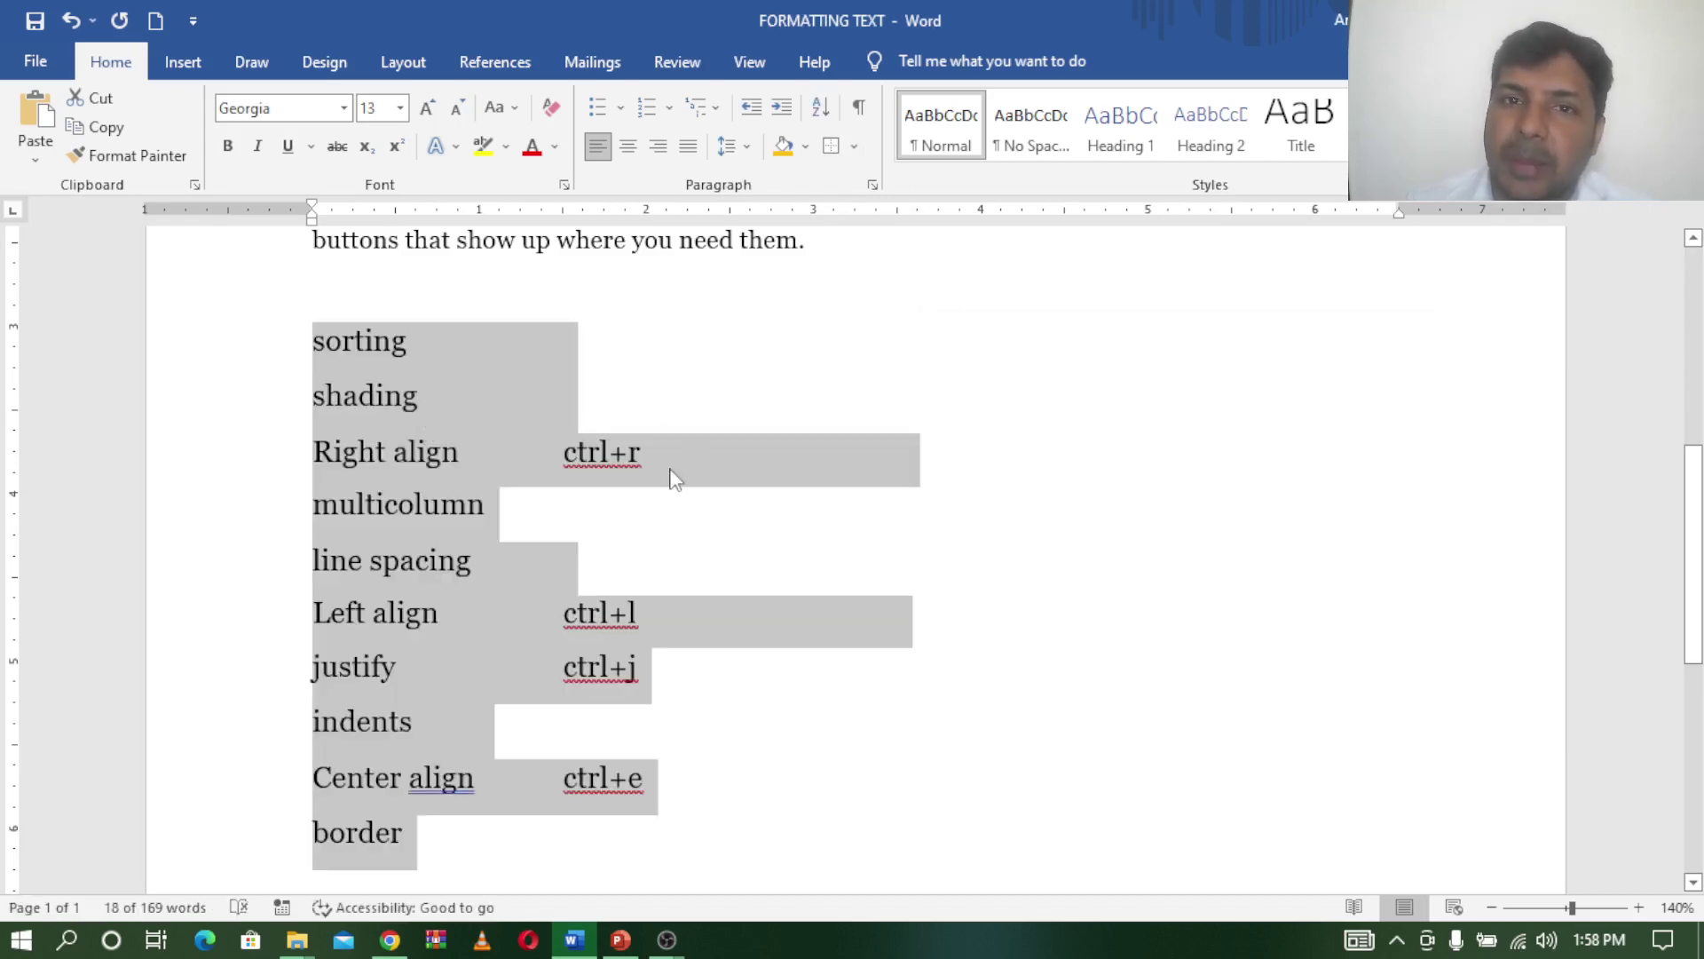
pyautogui.click(822, 116)
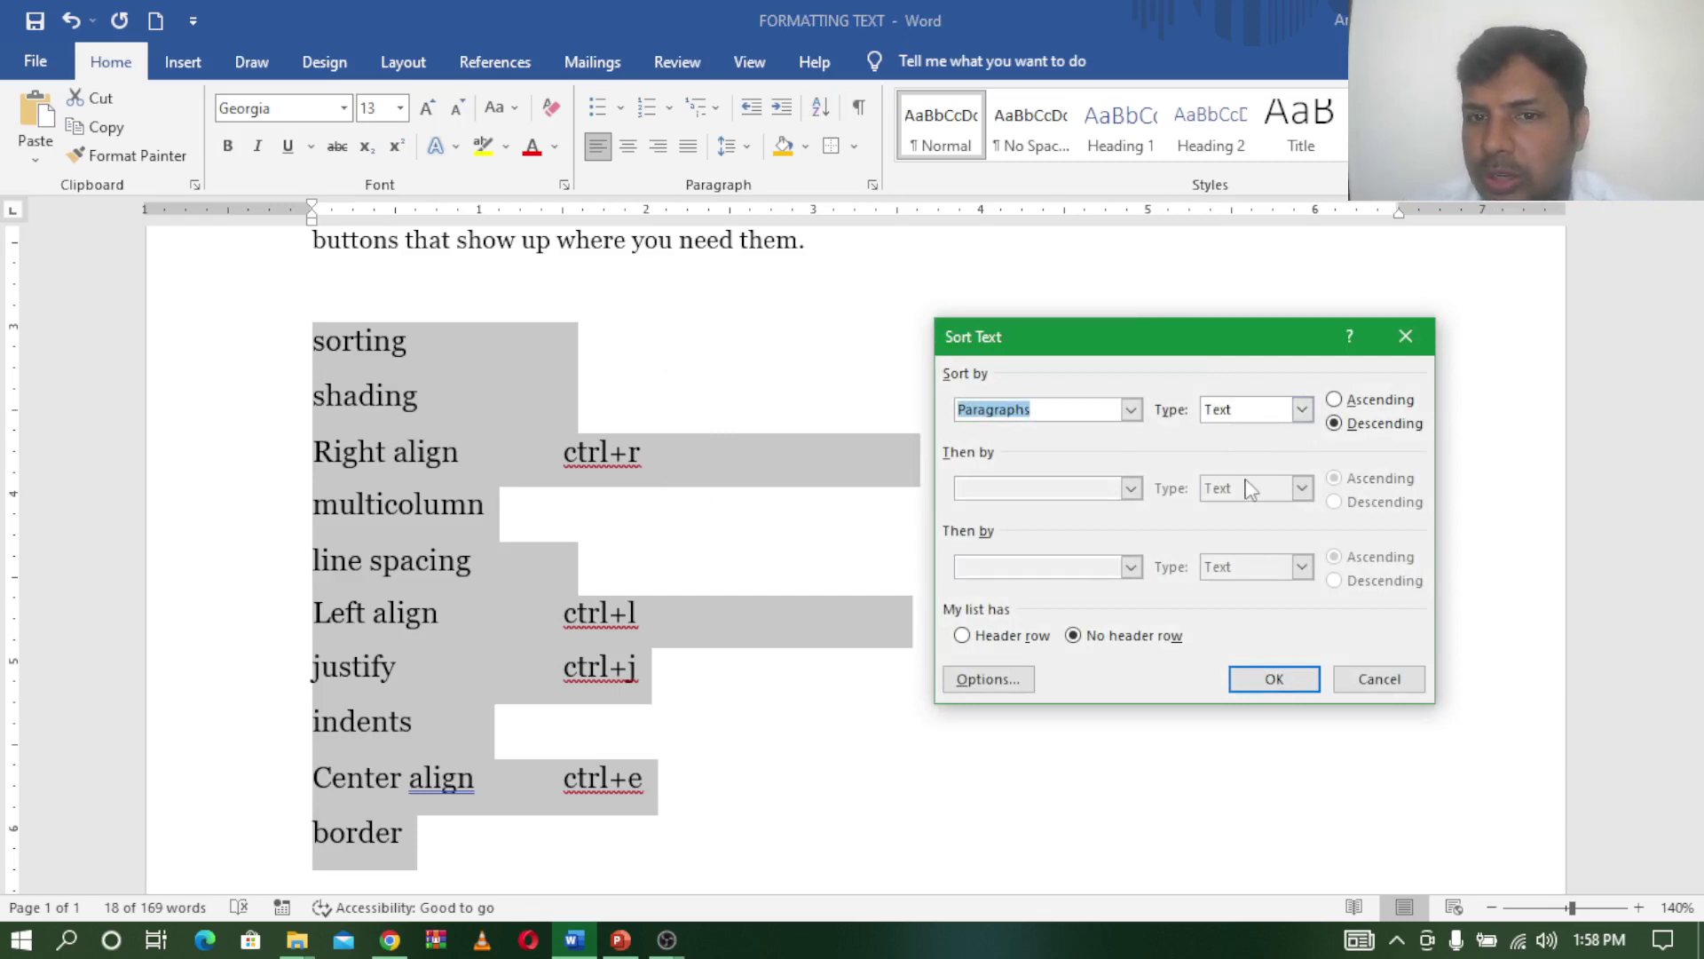
pyautogui.click(1131, 409)
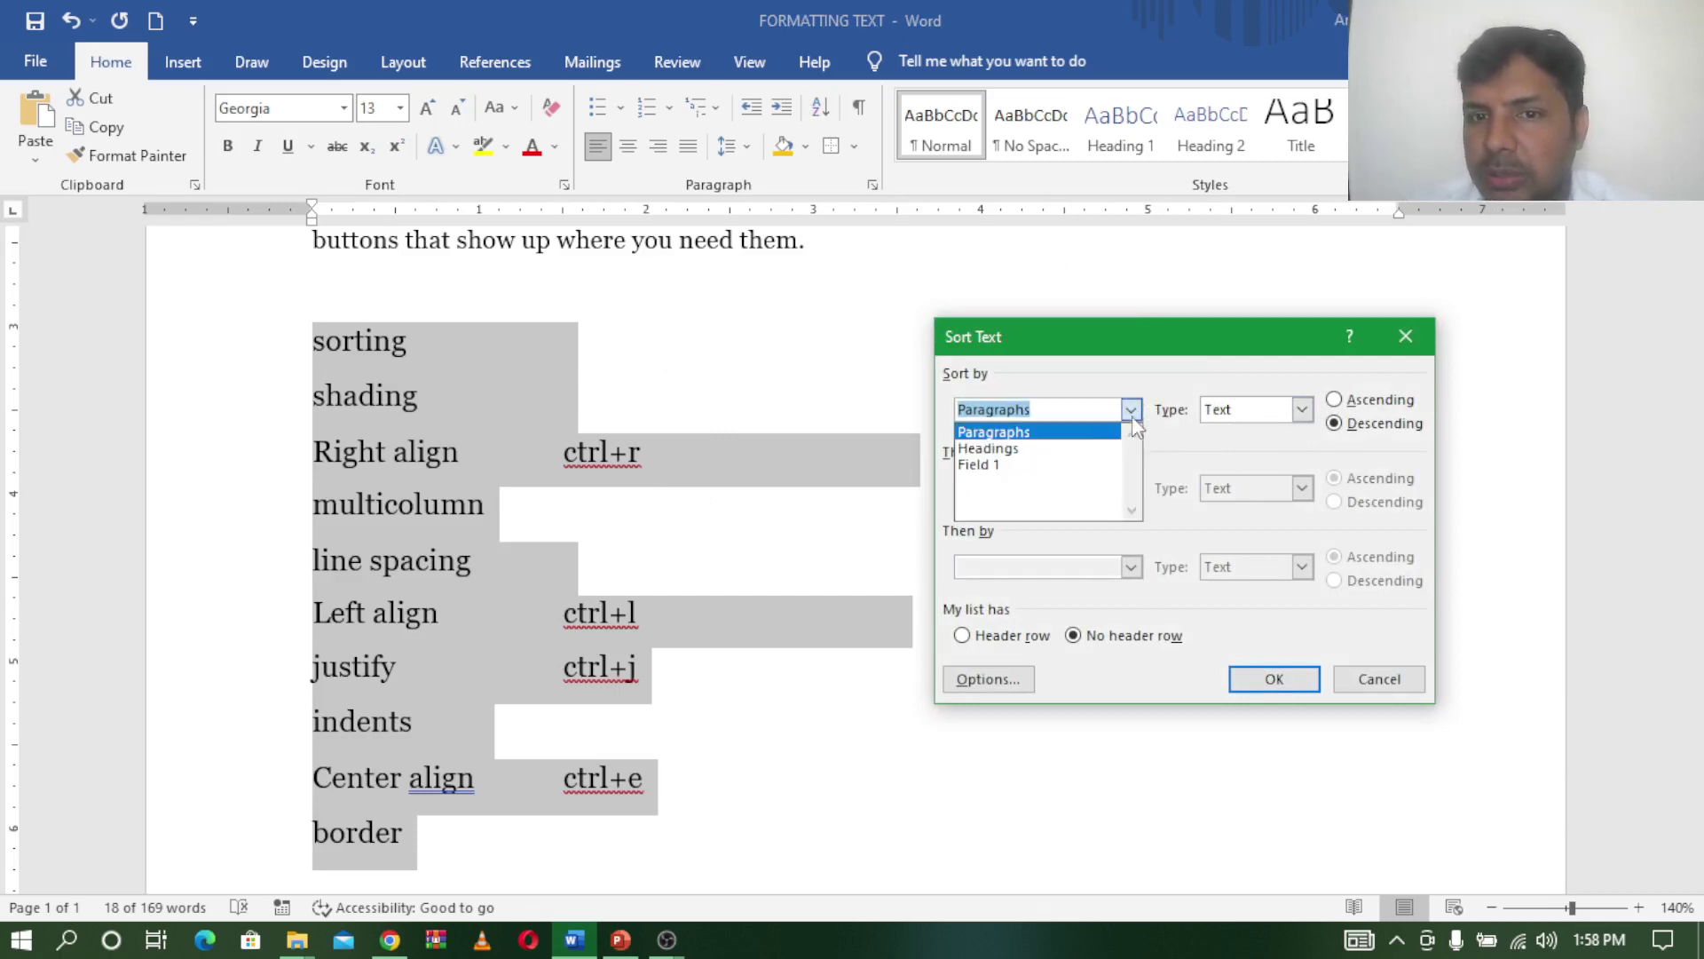
pyautogui.click(1078, 456)
pyautogui.click(1131, 488)
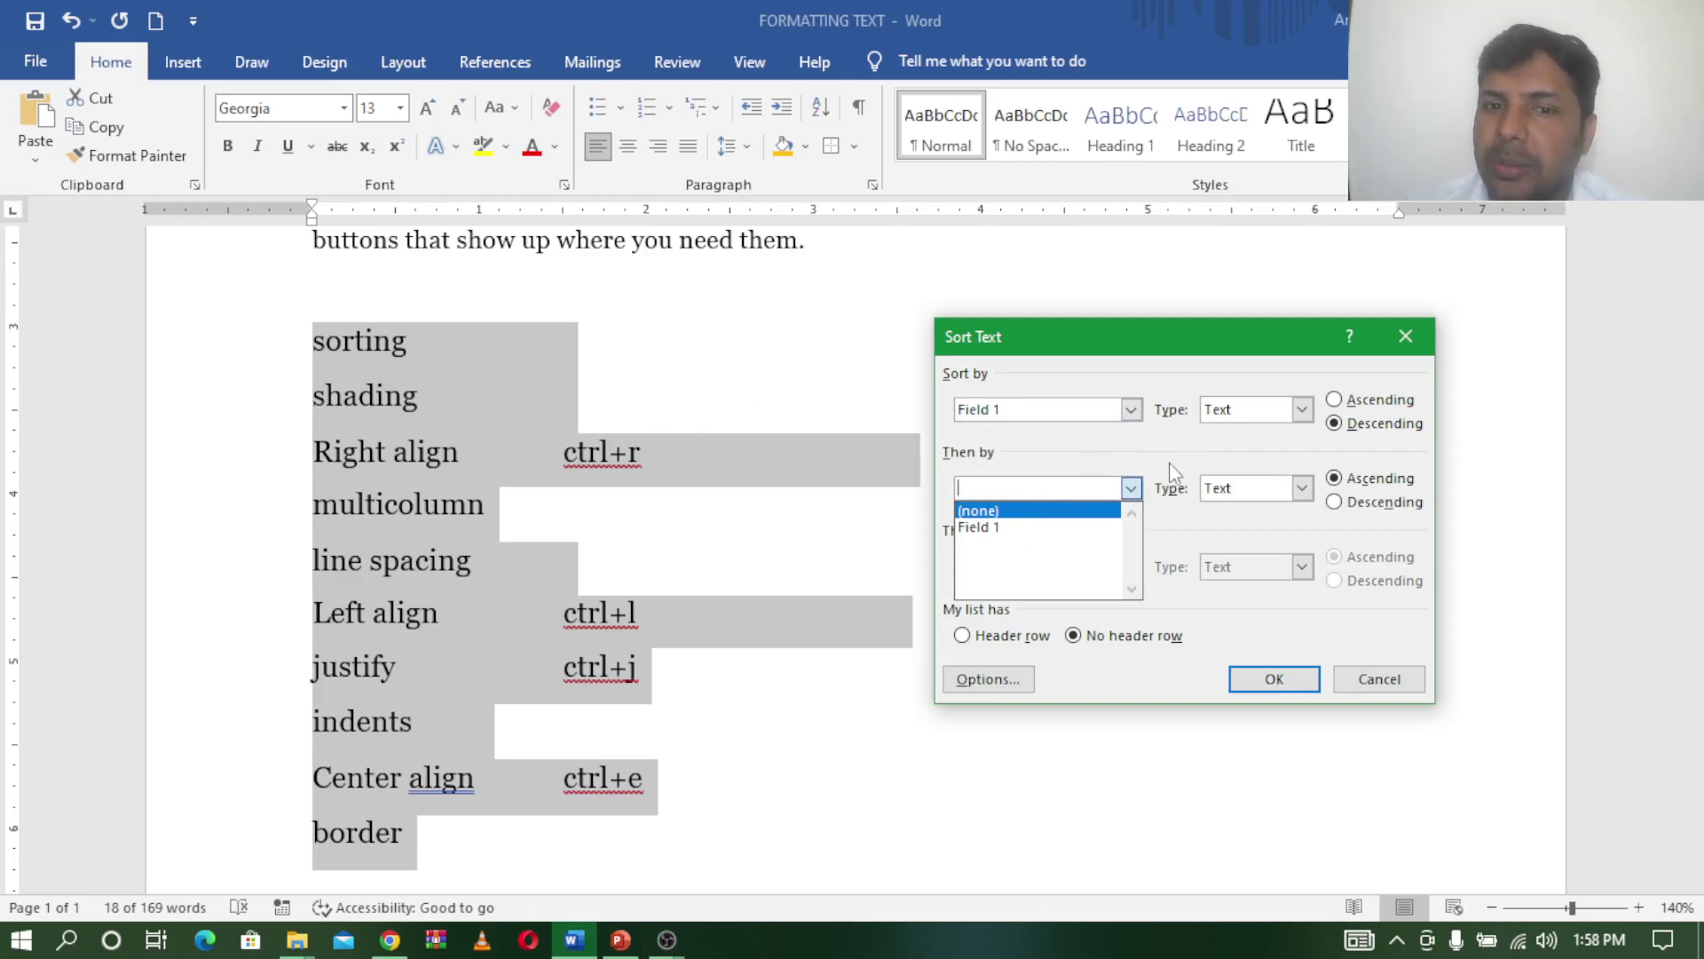
pyautogui.click(1406, 337)
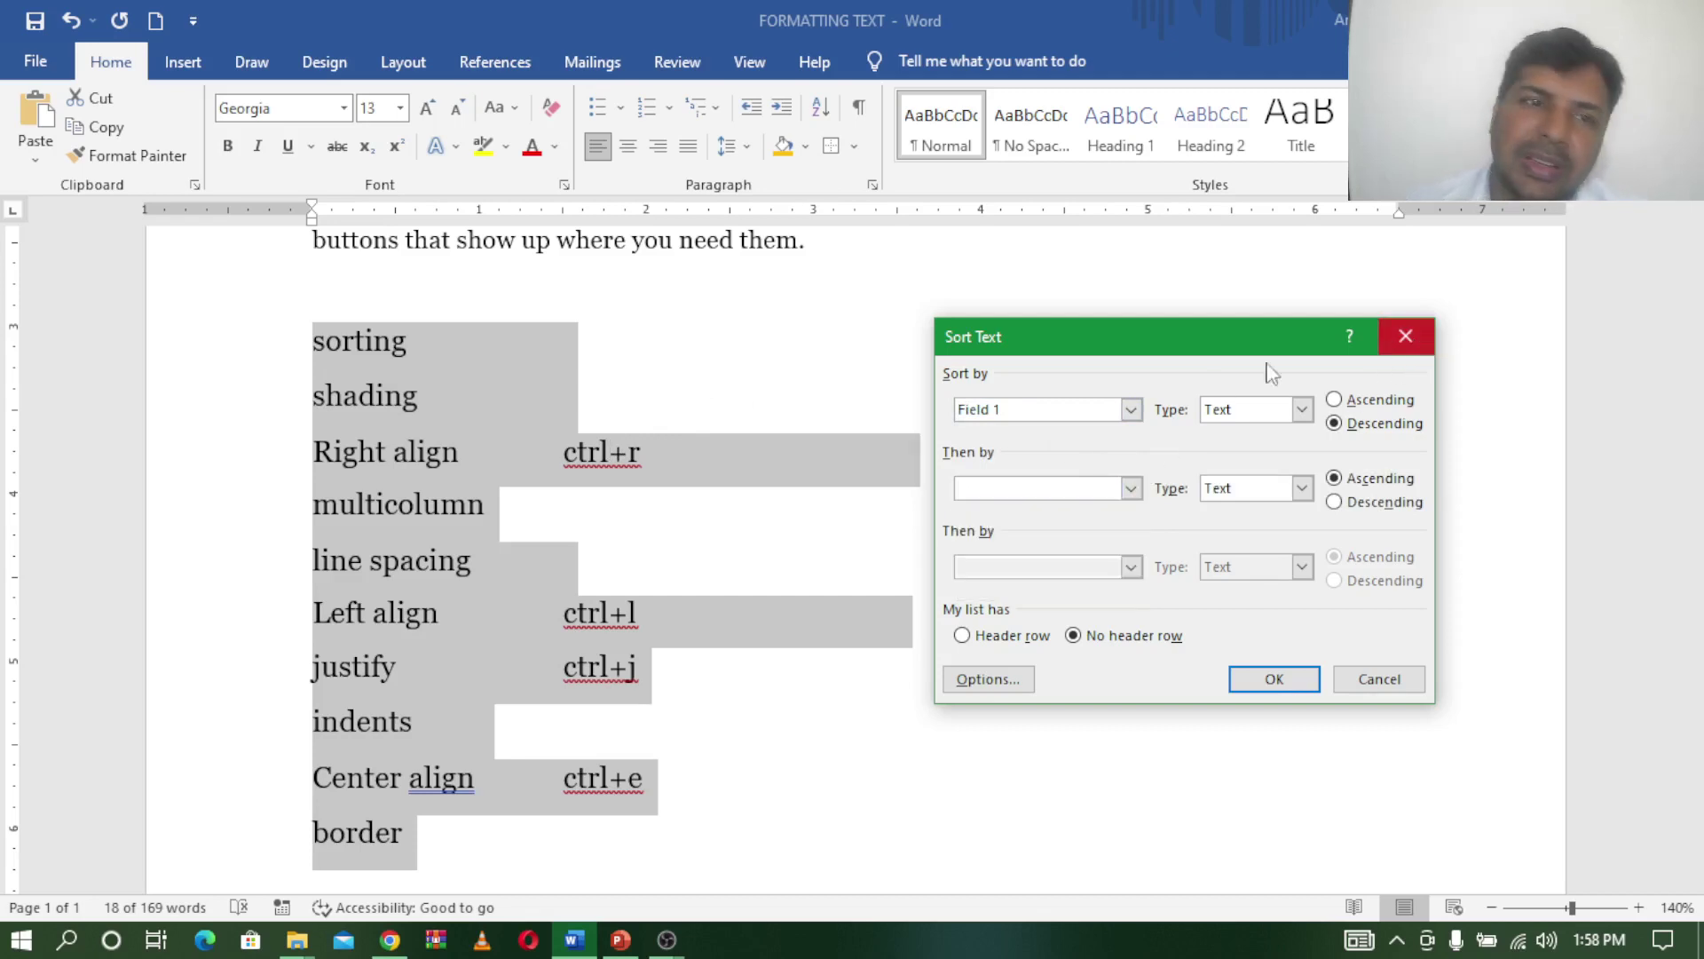
pyautogui.click(1406, 338)
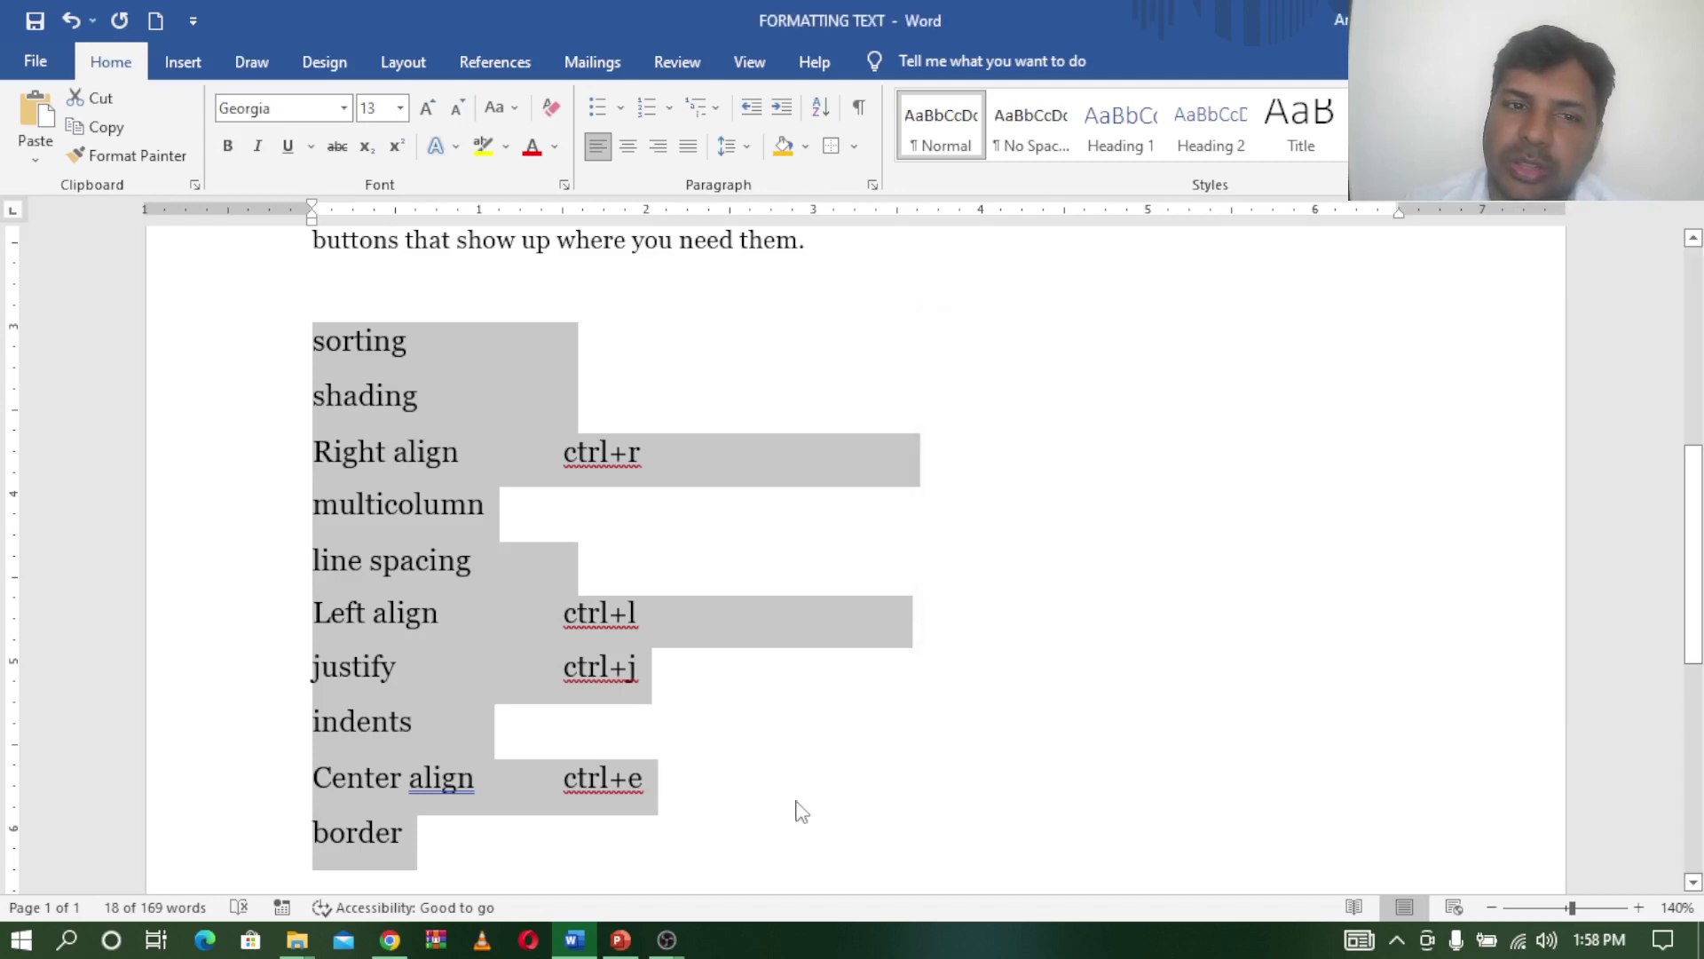
# Step: Undo the ascending and descending sorts of the list and clear the selection
pyautogui.click(796, 806)
pyautogui.hotkey('ctrl', 'z')
pyautogui.hotkey('ctrl', 'y')
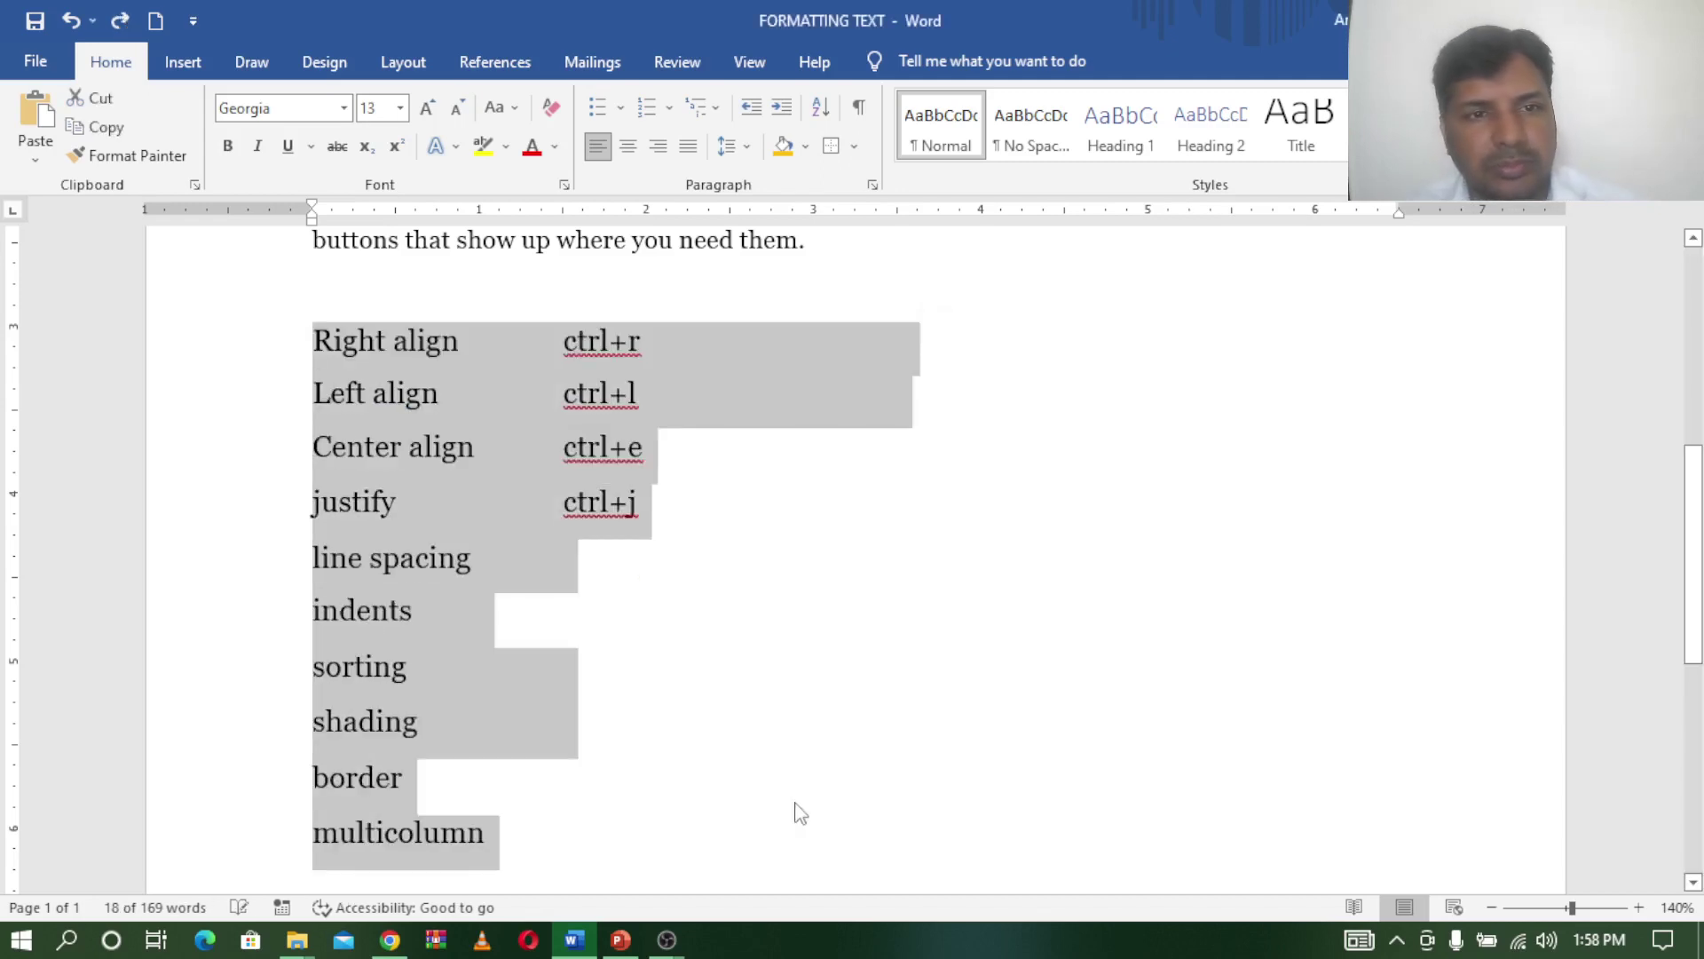
pyautogui.click(748, 770)
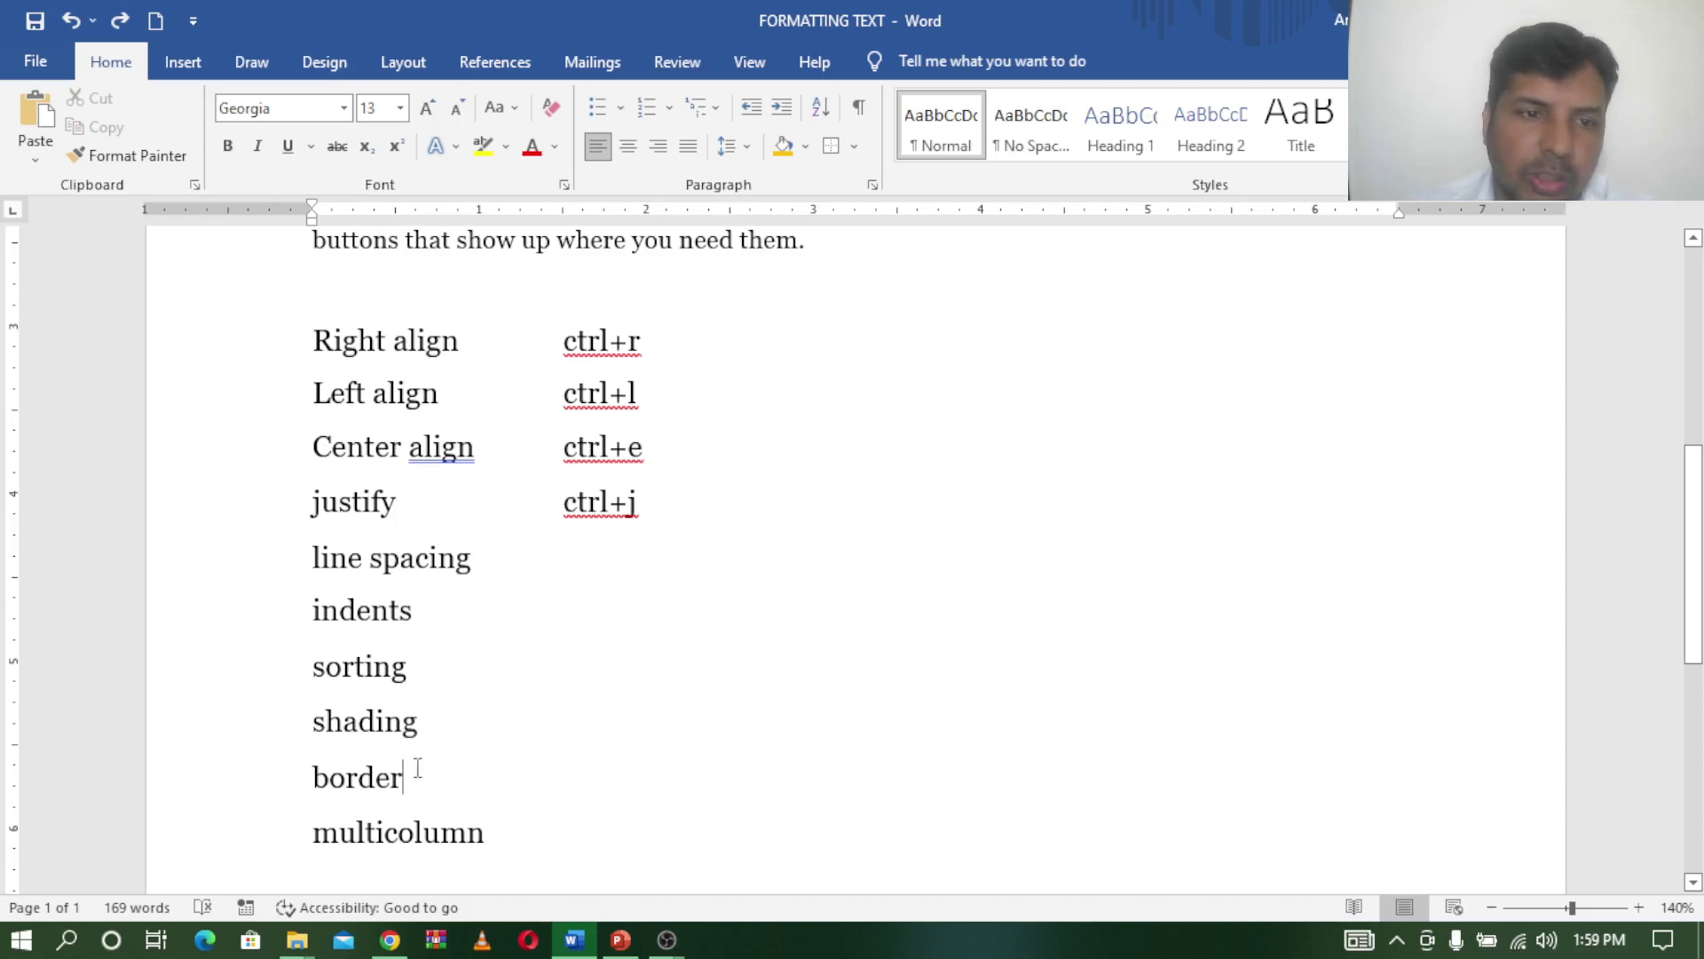
# Step: Color the list lines from "Right align" to "sorting" red
pyautogui.moveTo(410, 668); pyautogui.dragTo(198, 353)
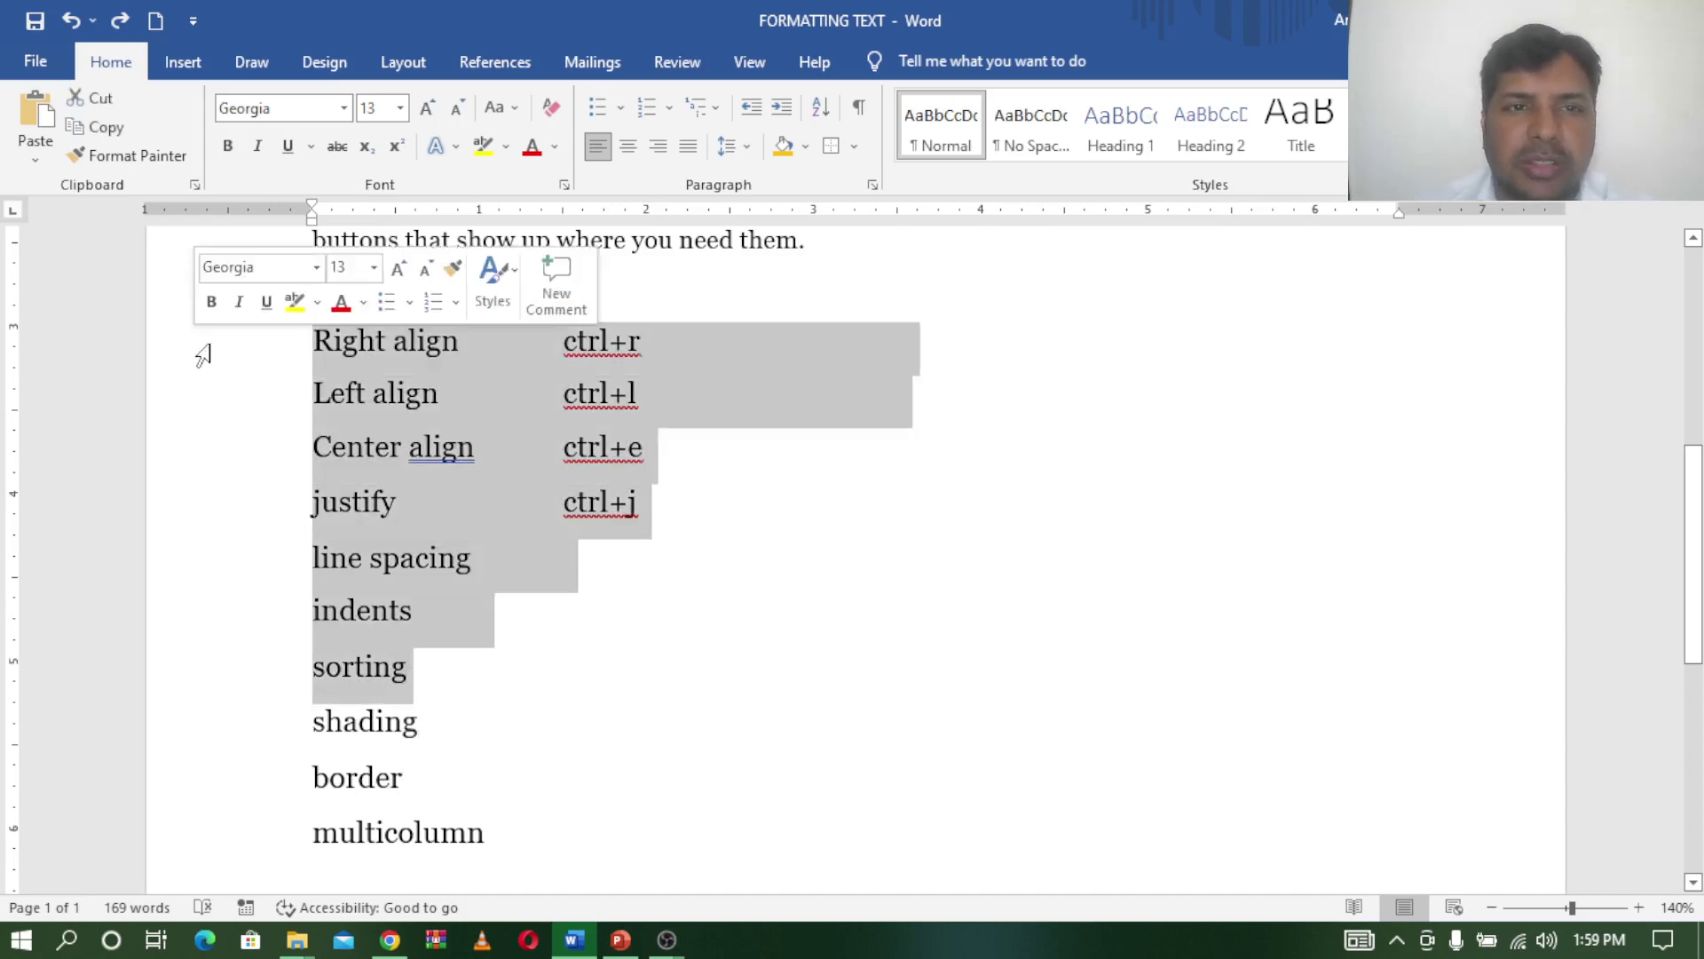
pyautogui.click(532, 149)
pyautogui.click(502, 731)
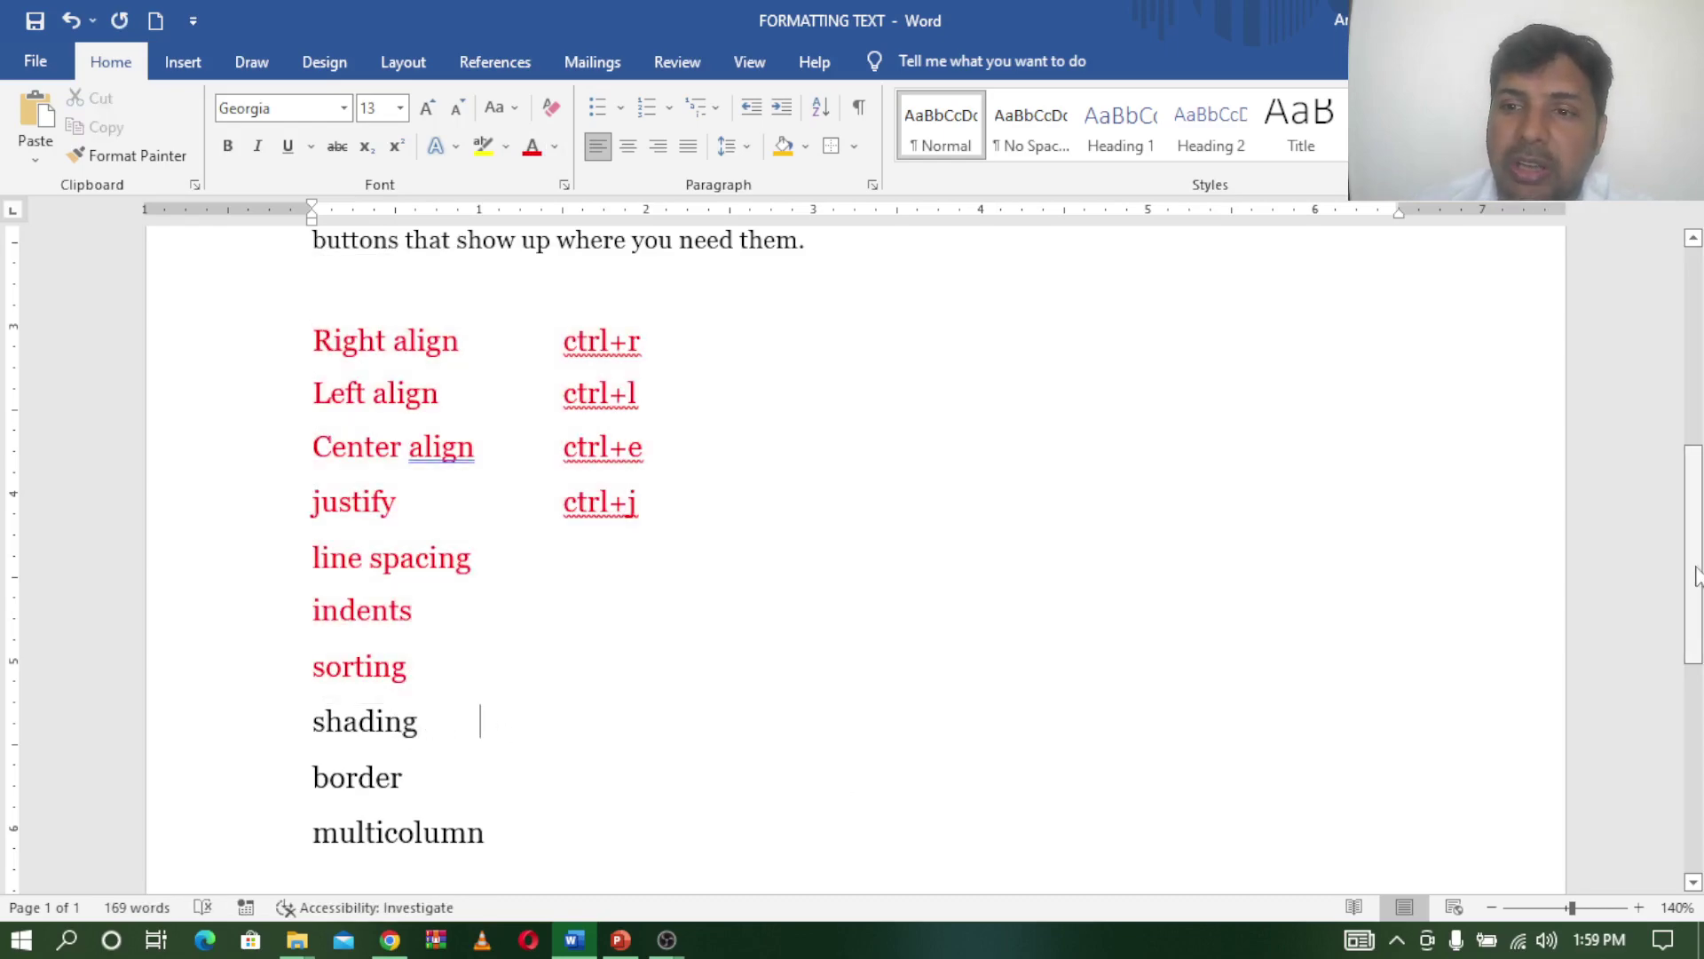
# Step: Color the text of the first paragraph, starting "Video provides", red
pyautogui.moveTo(1693, 586); pyautogui.dragTo(1700, 369)
pyautogui.scroll(-2, 1558, 521)
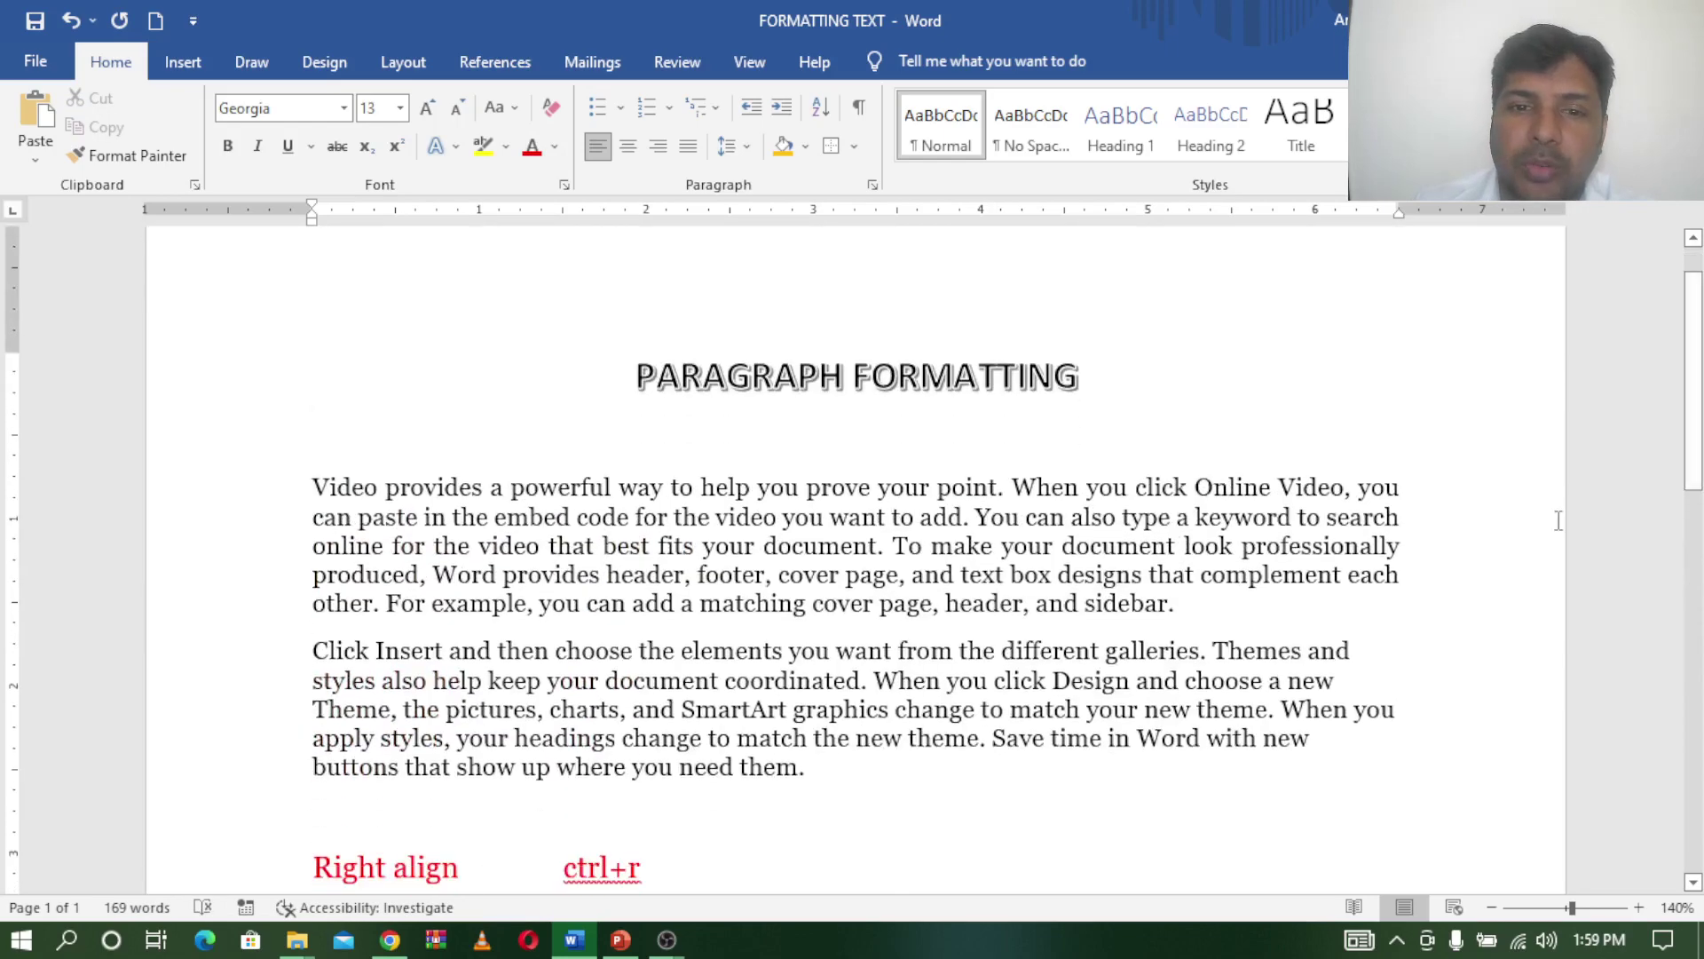
pyautogui.moveTo(1182, 614); pyautogui.dragTo(289, 482)
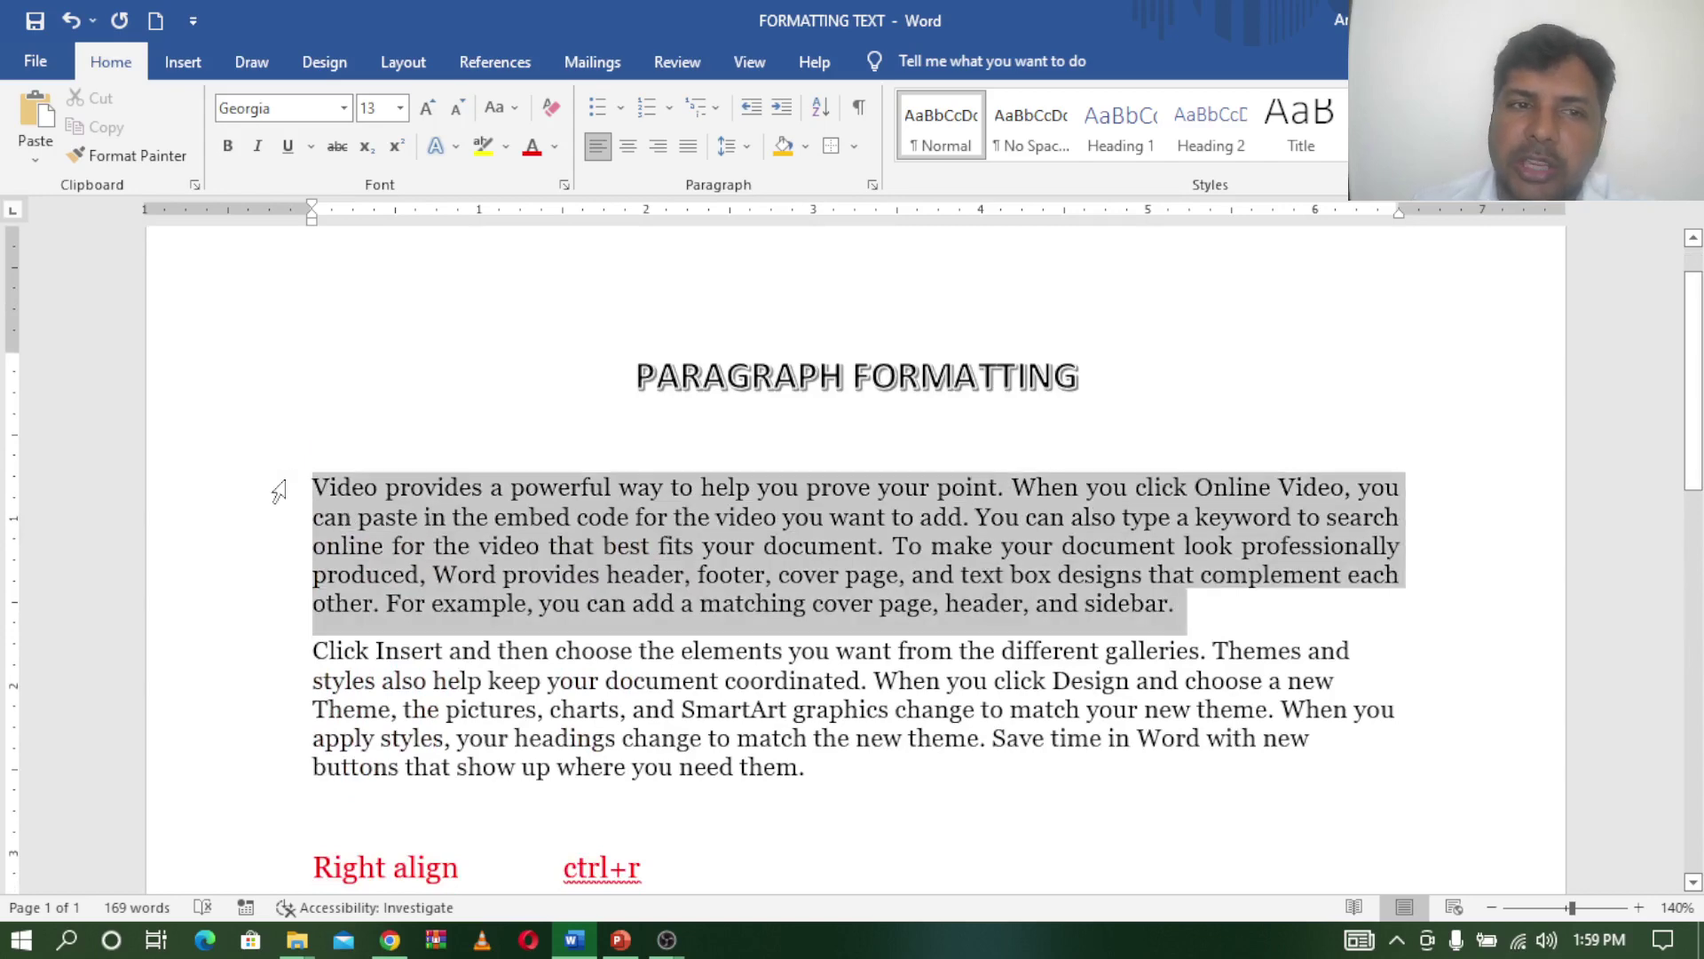
pyautogui.click(528, 153)
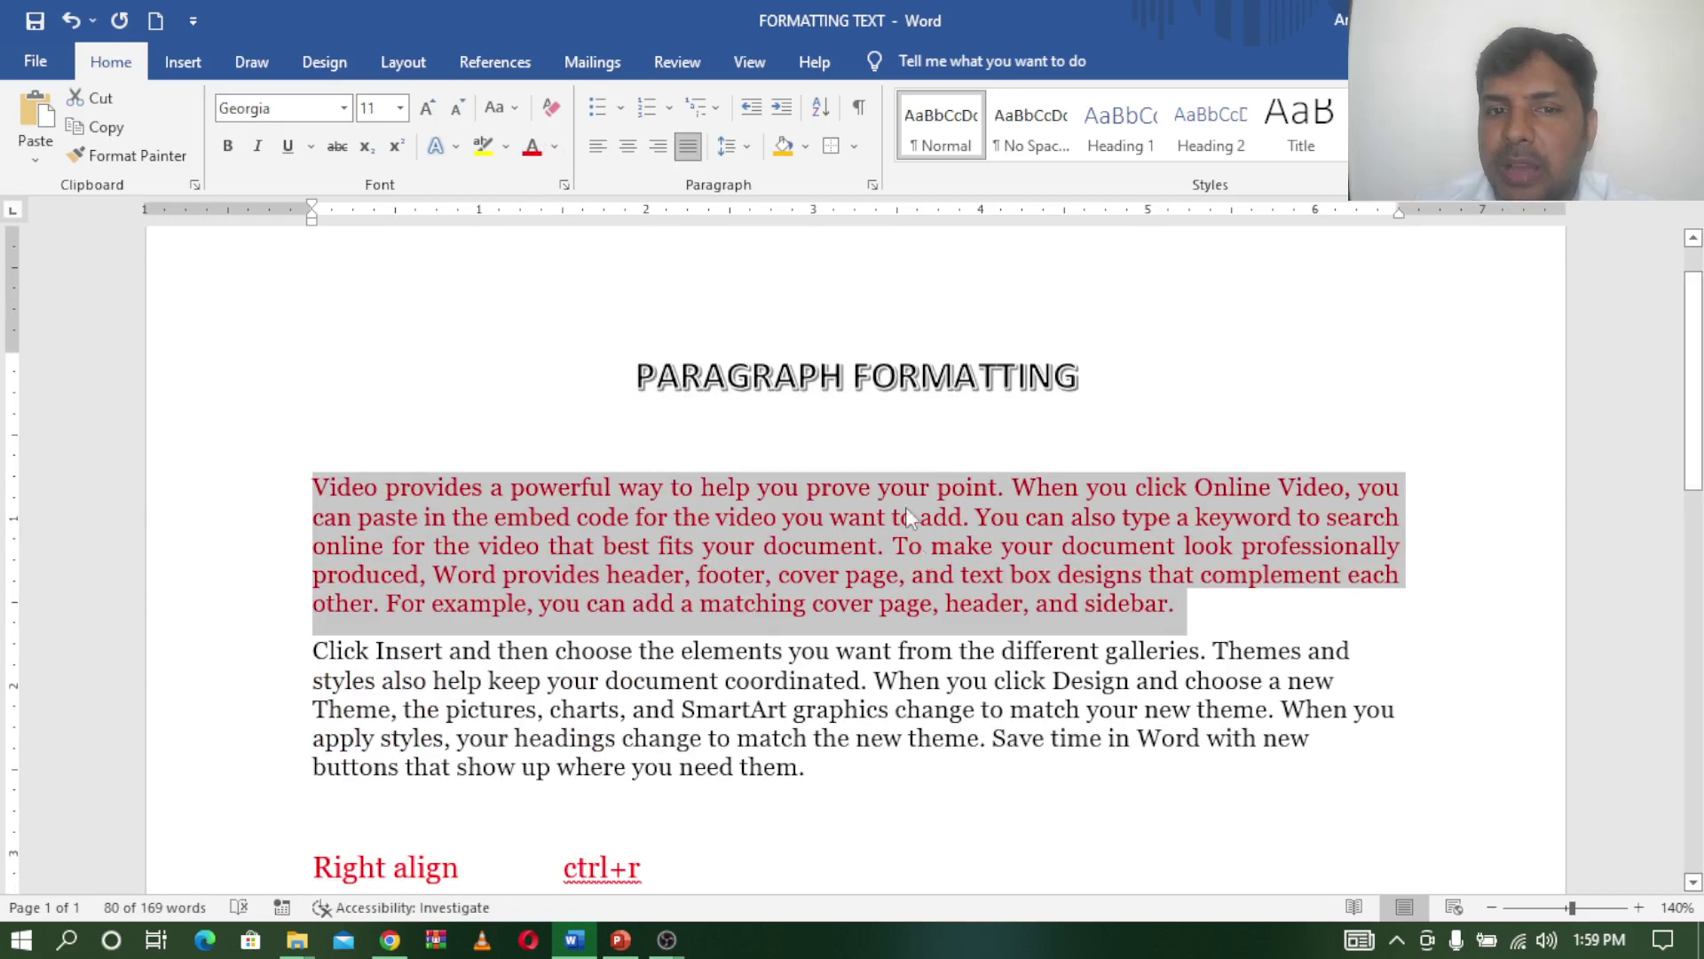
# Step: Shade the first paragraph yellow and the second paragraph, starting "Click Insert", dark blue
pyautogui.click(805, 146)
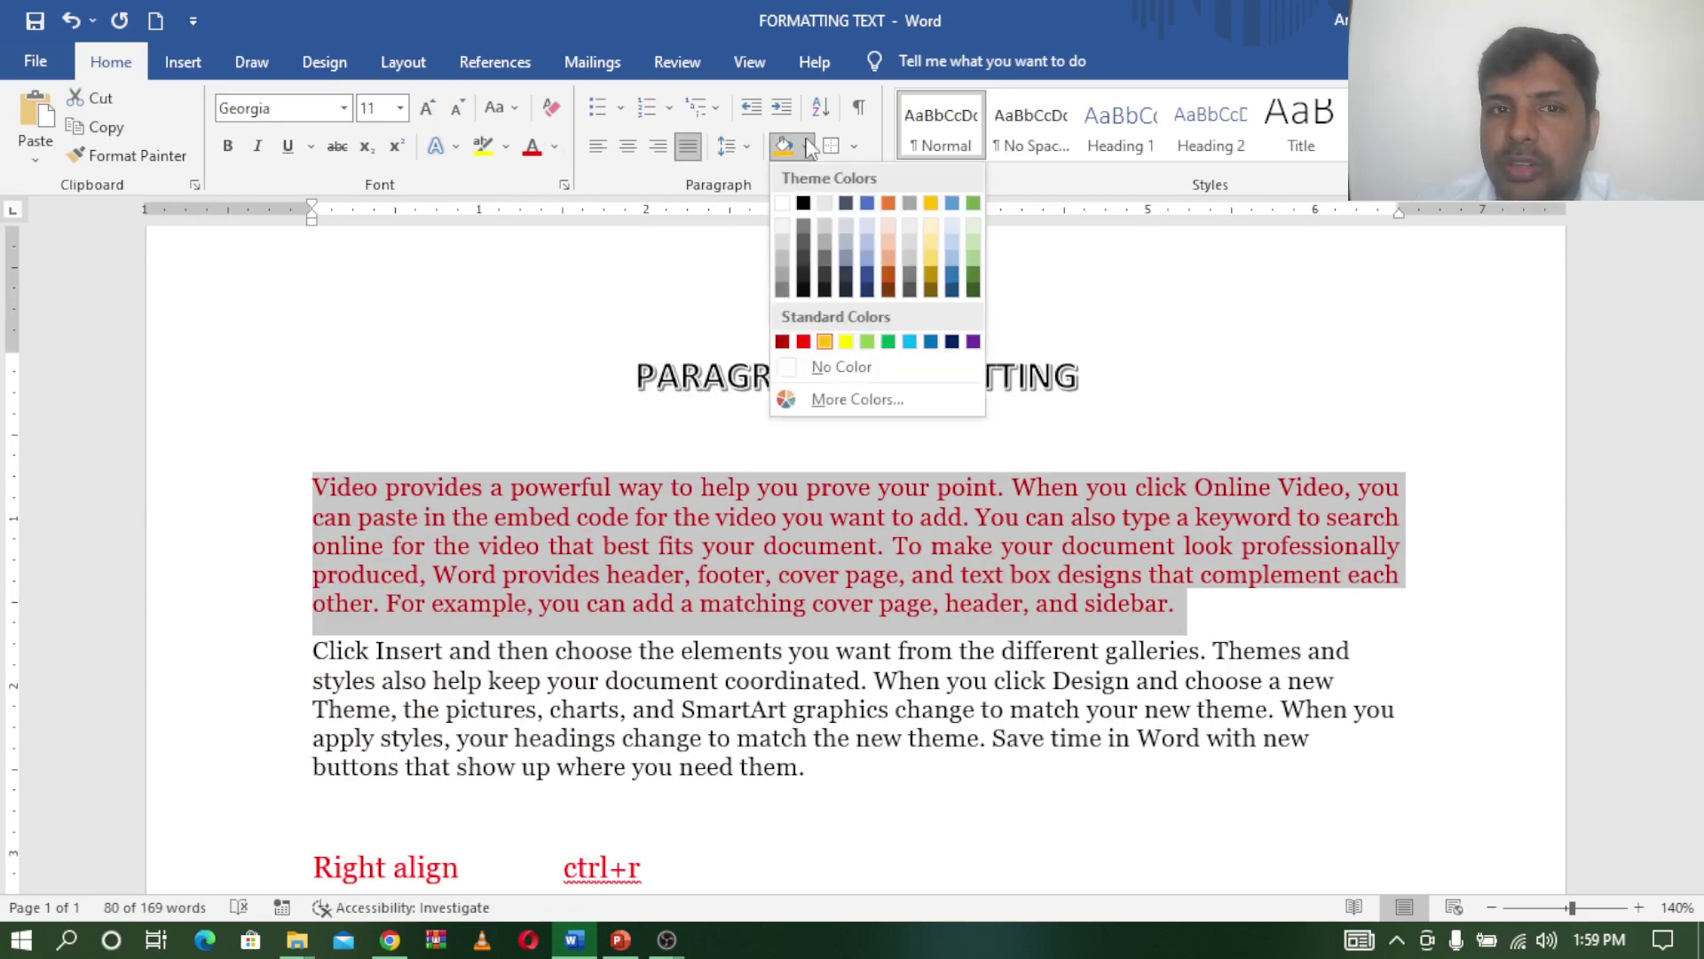
pyautogui.click(846, 342)
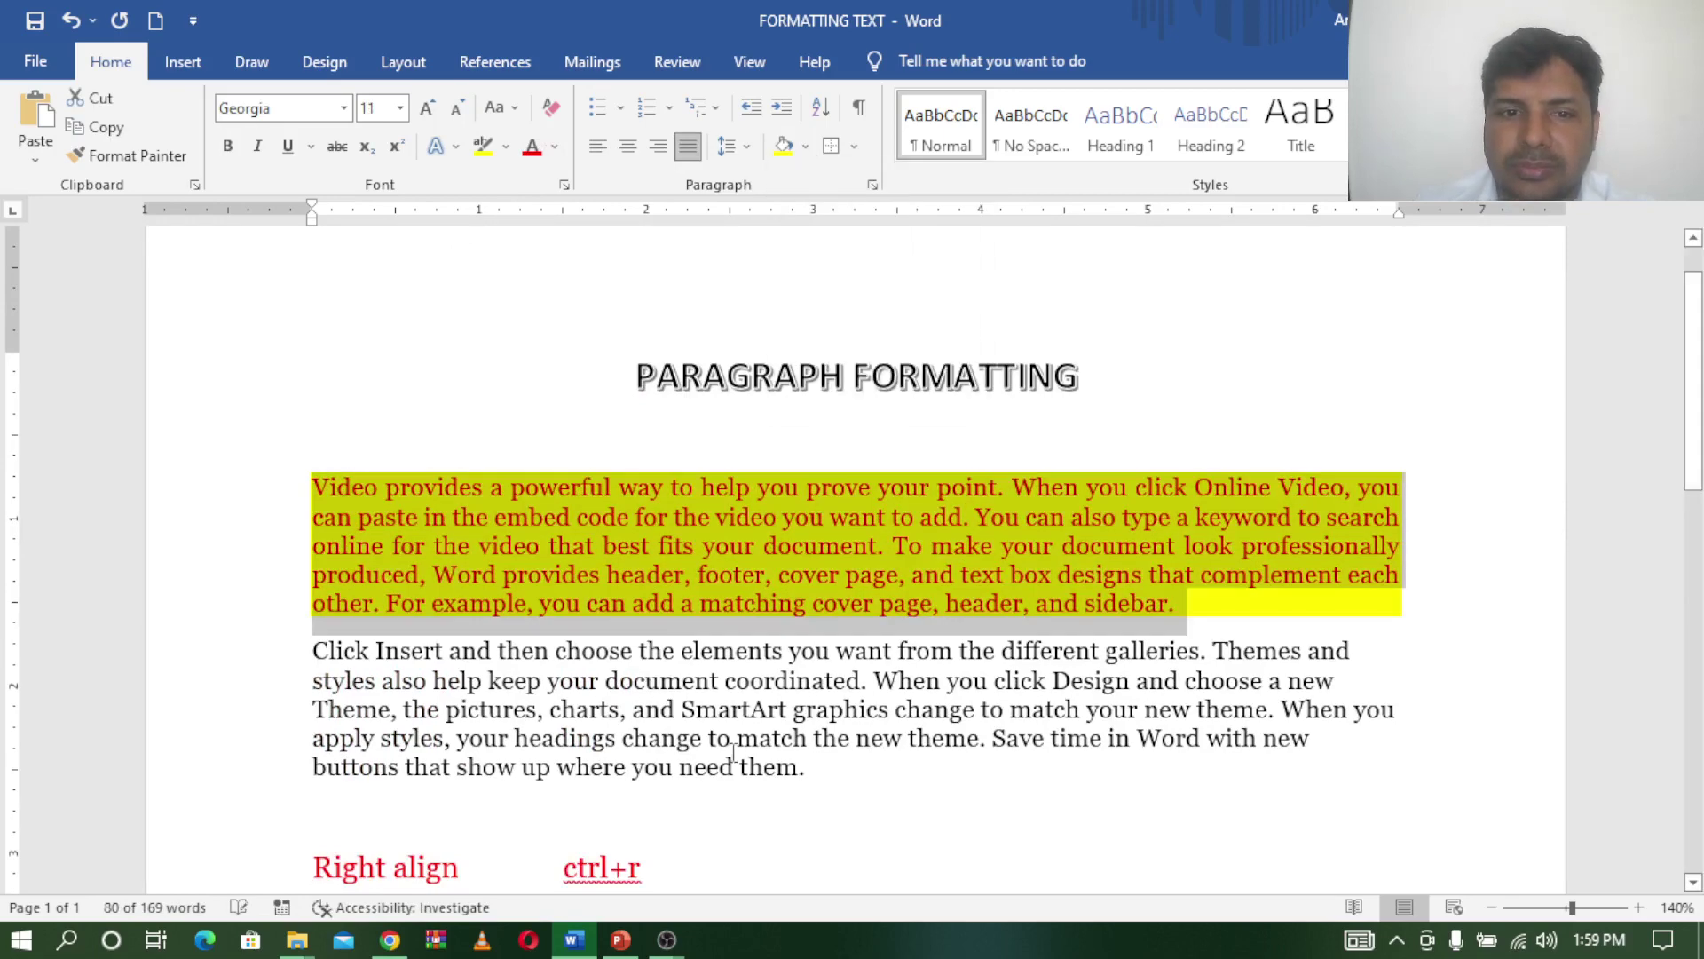
pyautogui.moveTo(840, 786); pyautogui.dragTo(313, 641)
pyautogui.click(805, 147)
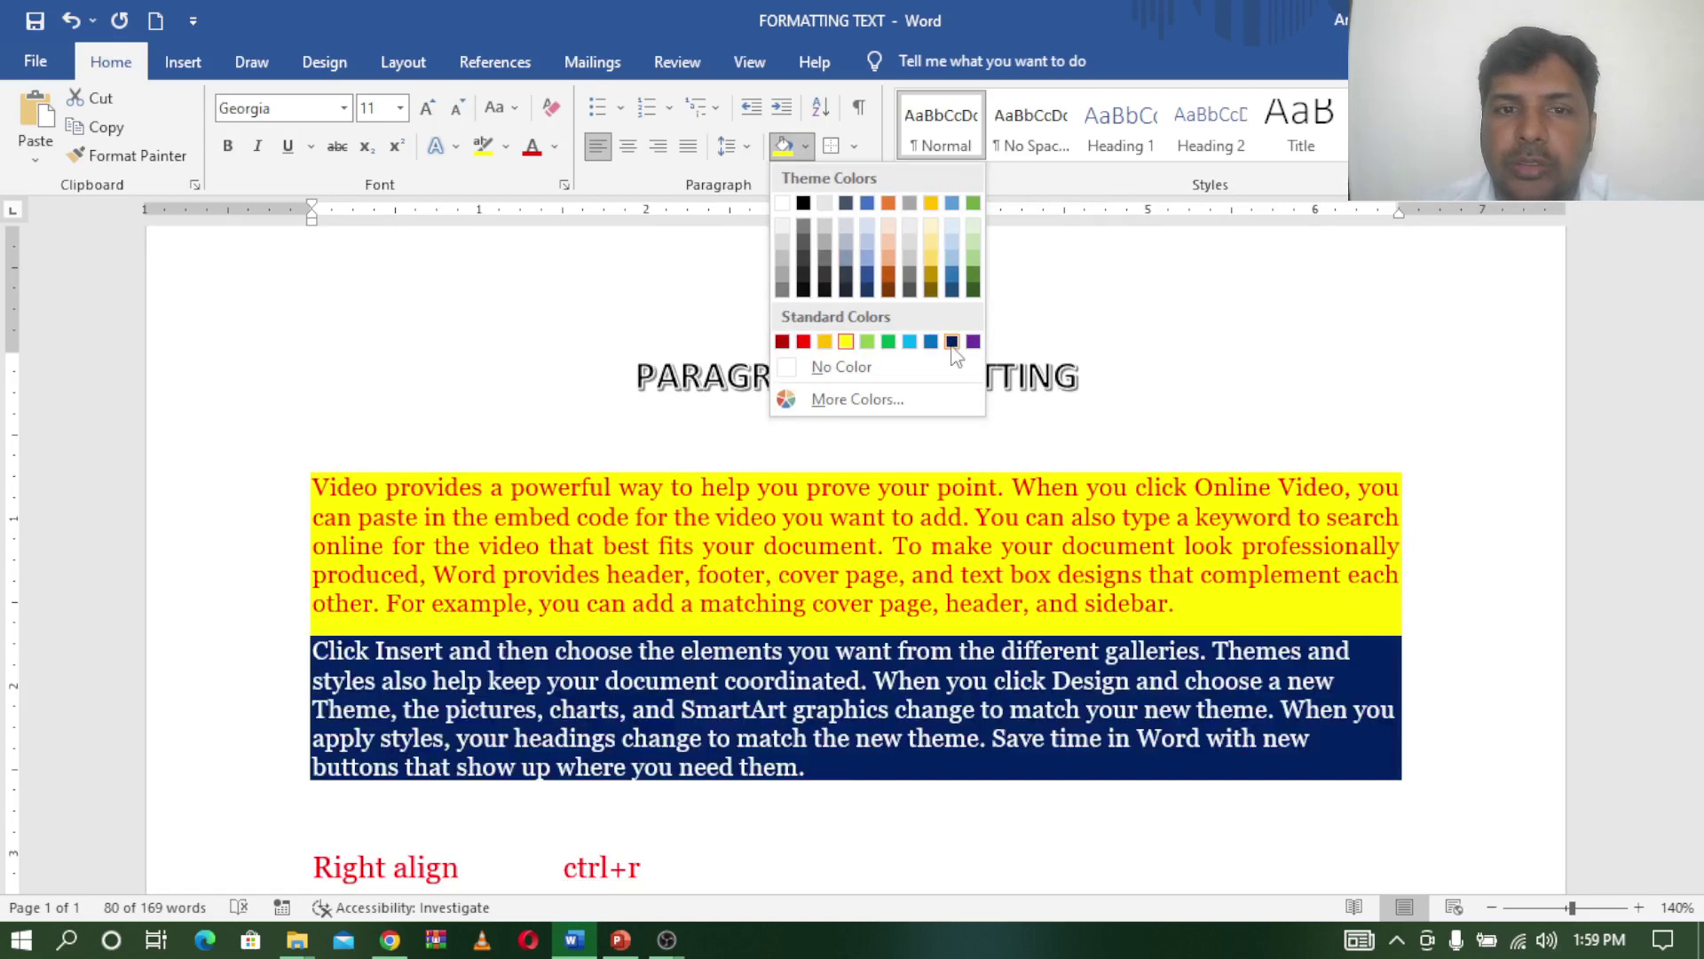
pyautogui.click(951, 341)
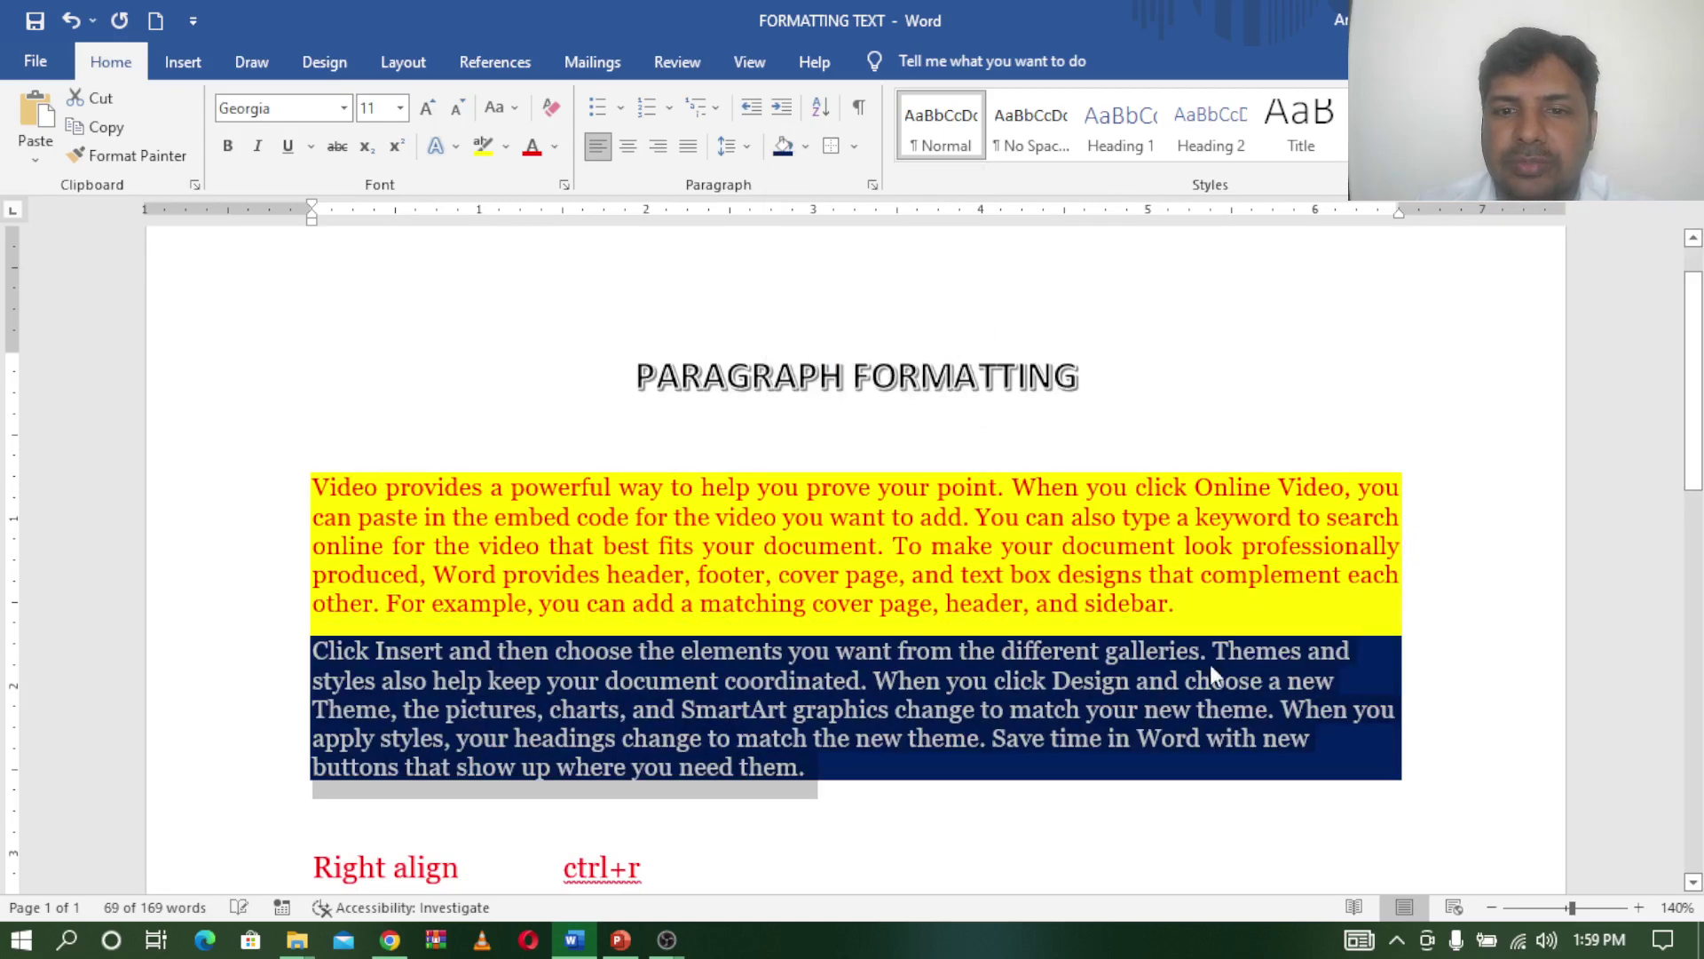
pyautogui.click(976, 833)
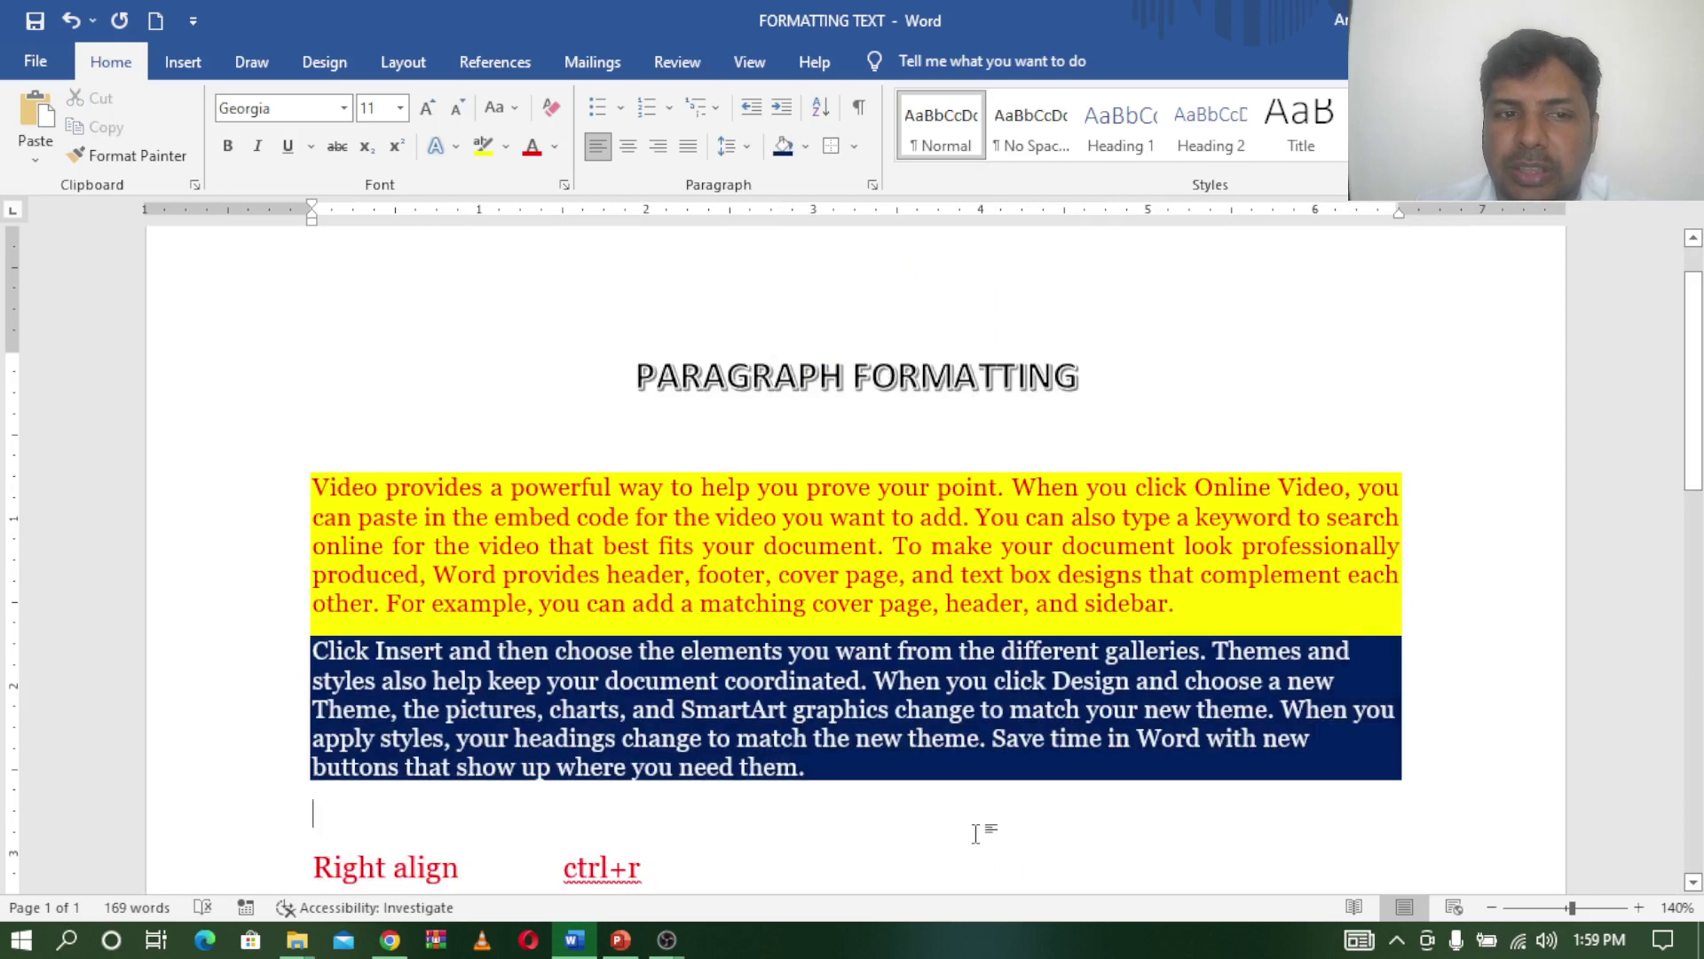
pyautogui.click(1414, 617)
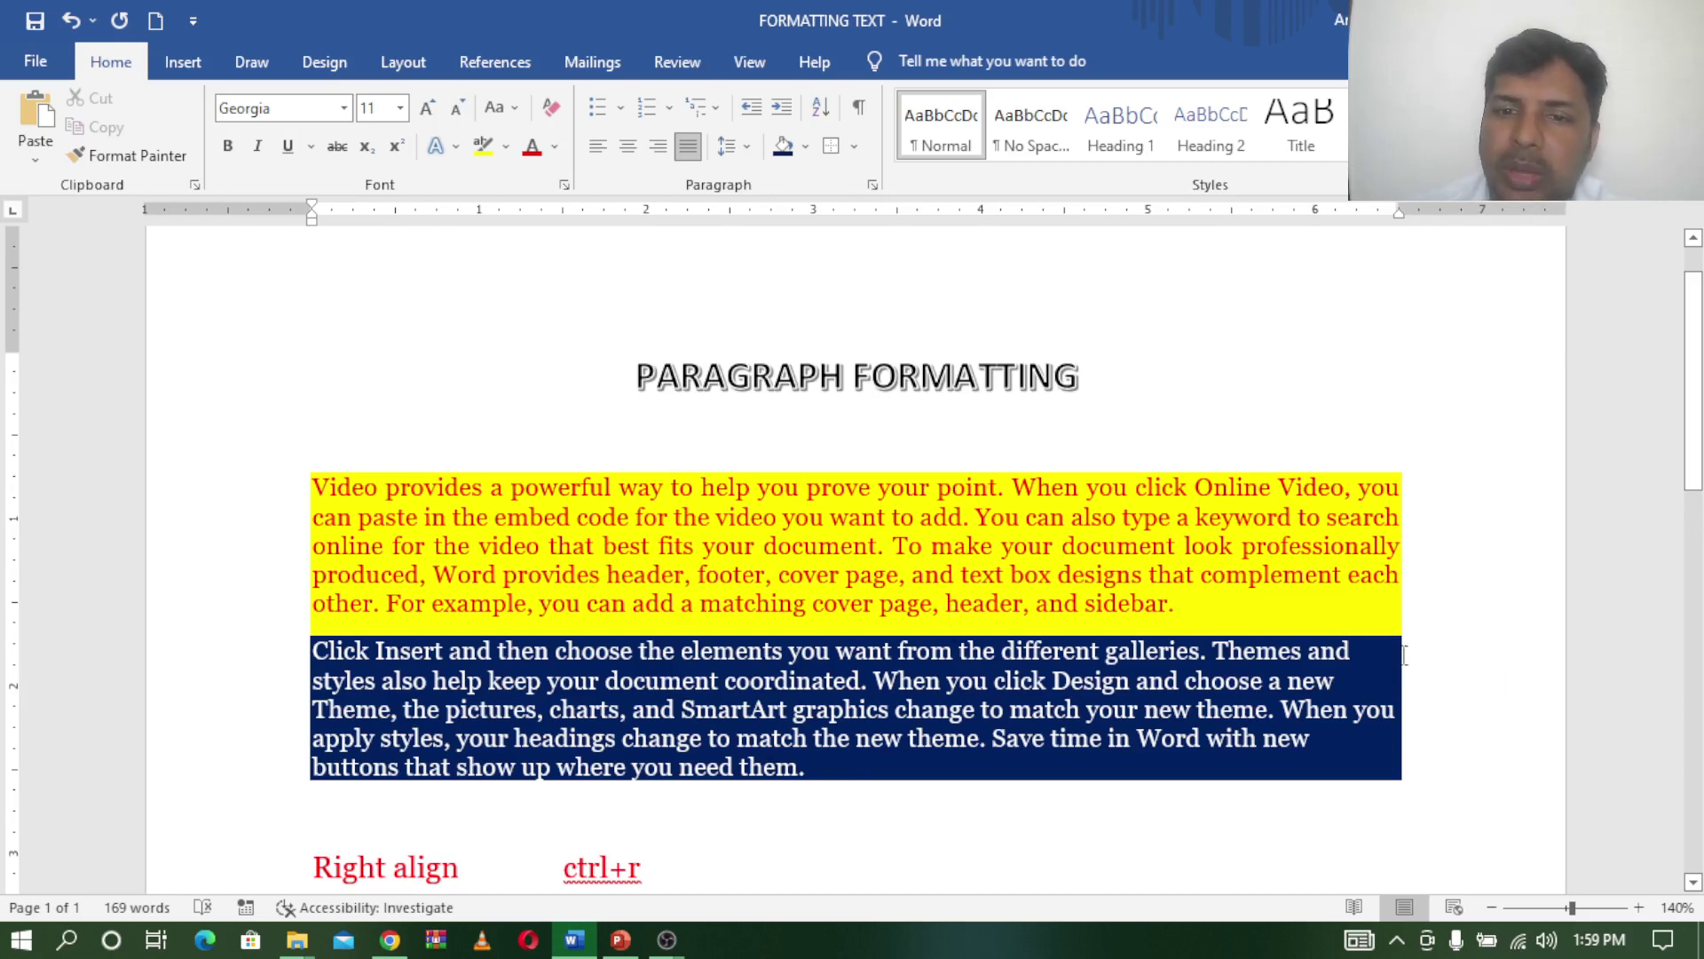
pyautogui.hotkey('ctrl', 'l')
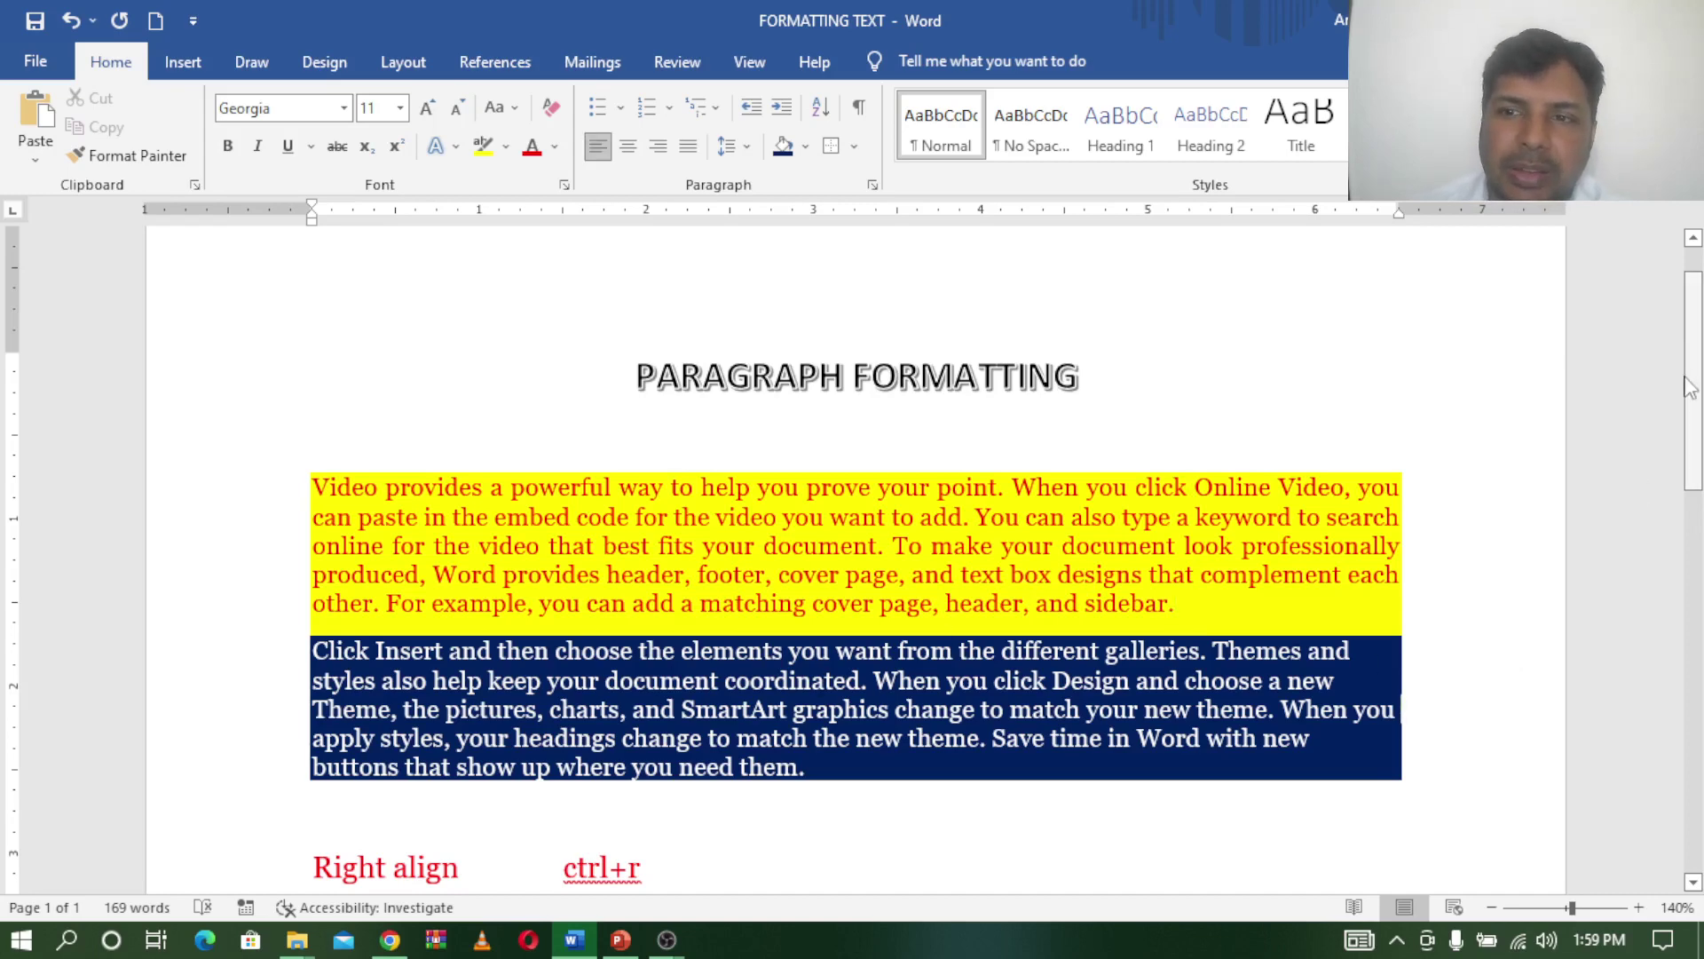
# Step: Color the list item "shading" red and select the "border" item
pyautogui.moveTo(1693, 382); pyautogui.dragTo(1699, 546)
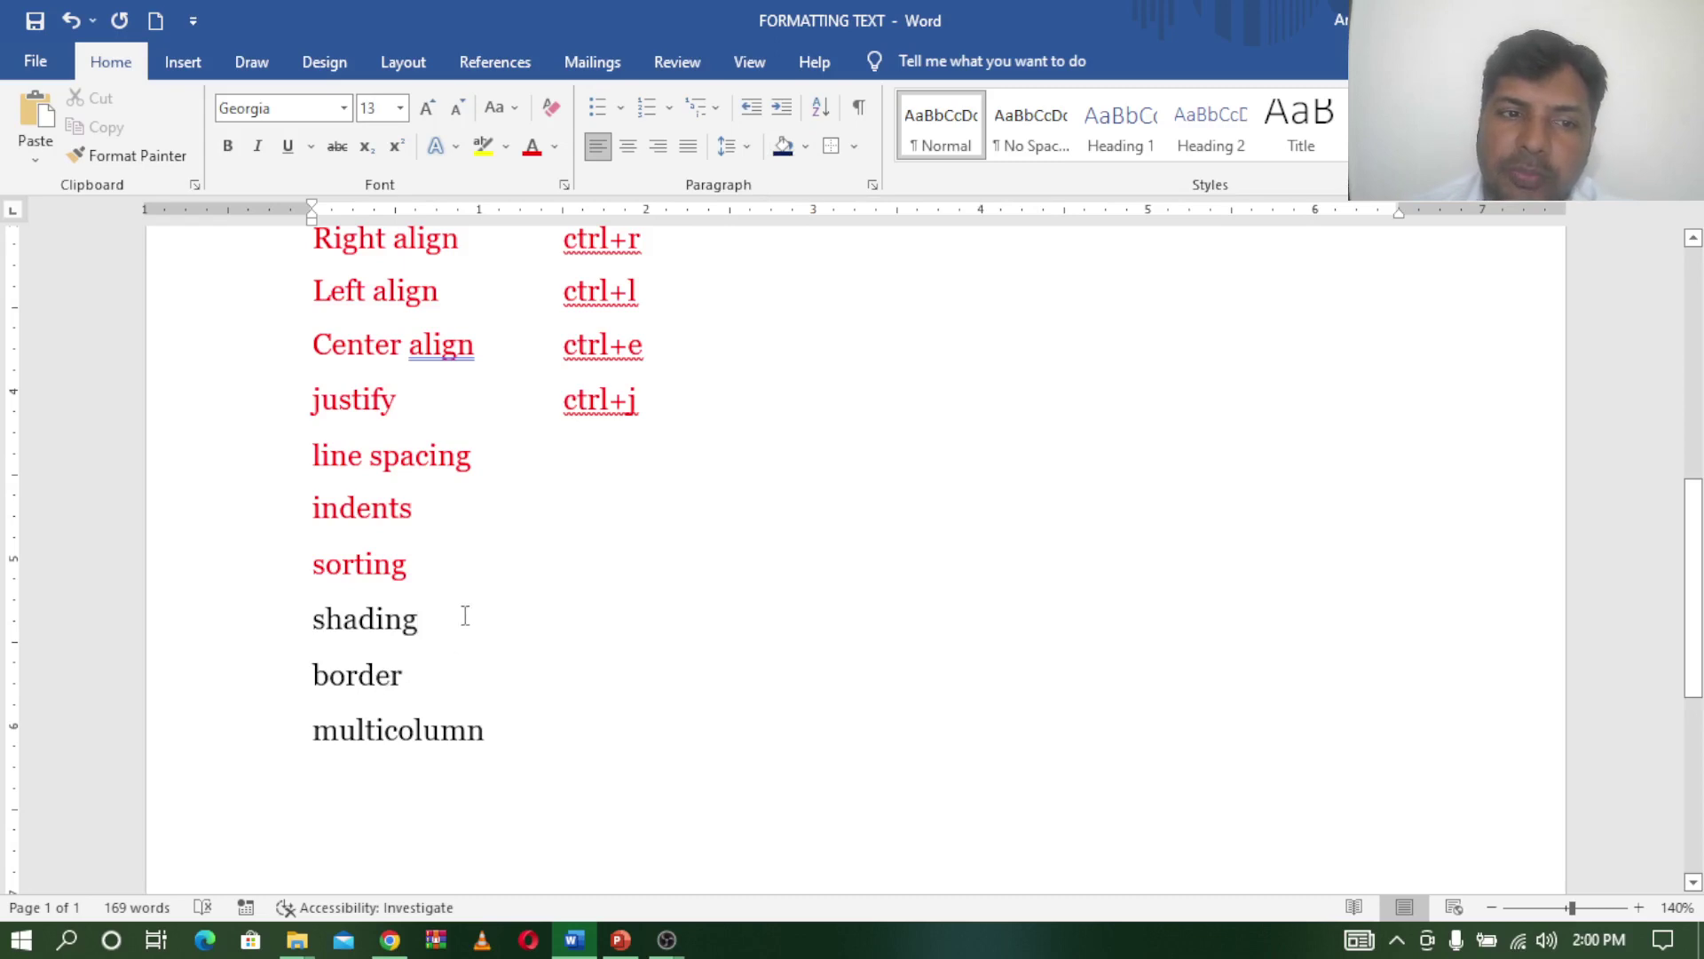
pyautogui.moveTo(438, 621); pyautogui.dragTo(284, 637)
pyautogui.click(532, 146)
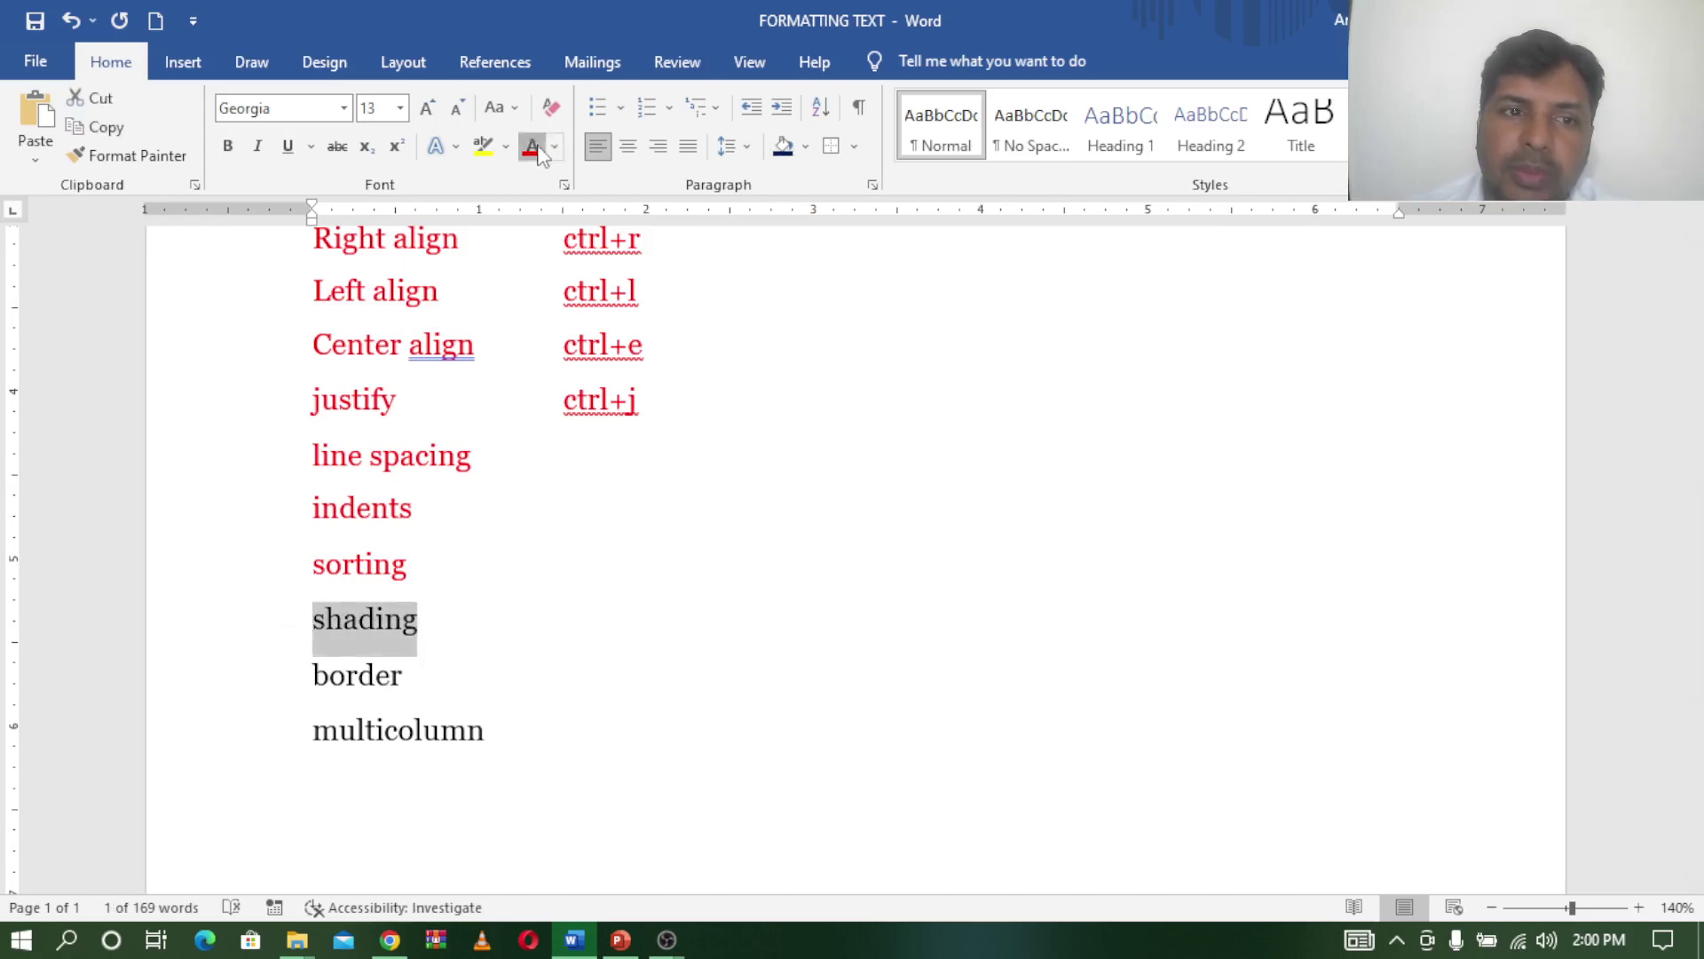
pyautogui.click(390, 678)
pyautogui.moveTo(390, 677); pyautogui.dragTo(298, 685)
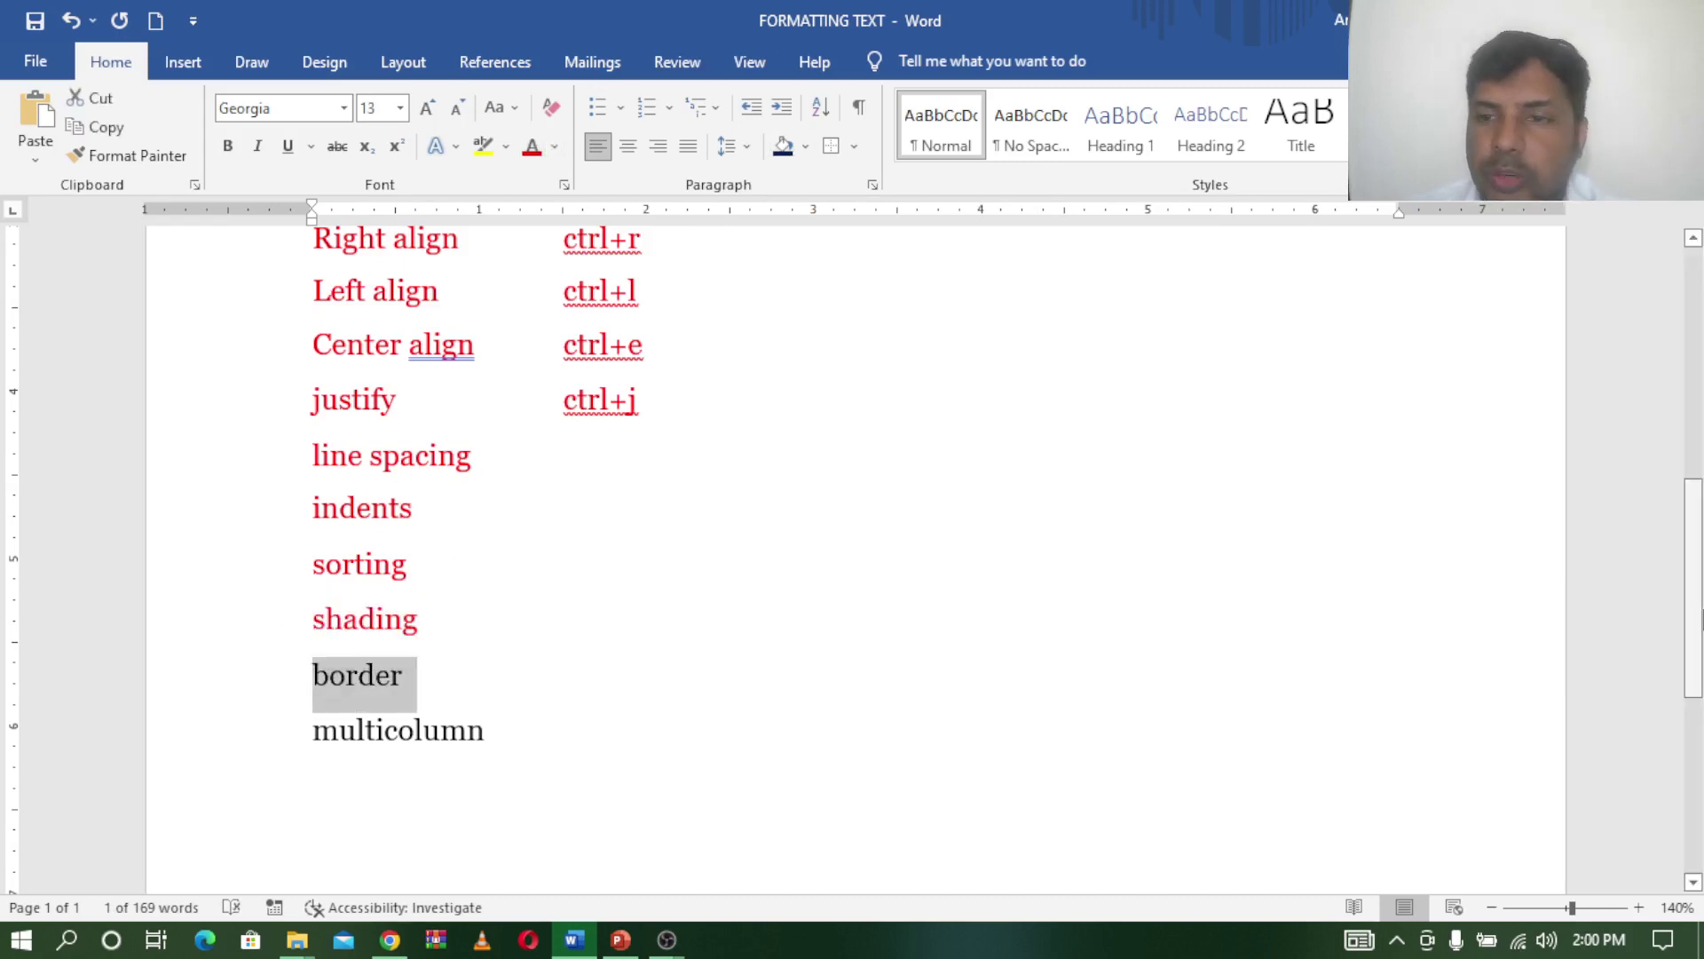
# Step: Undo the red color of the "shading" item and the shading of both paragraphs
pyautogui.scroll(5, 1695, 604)
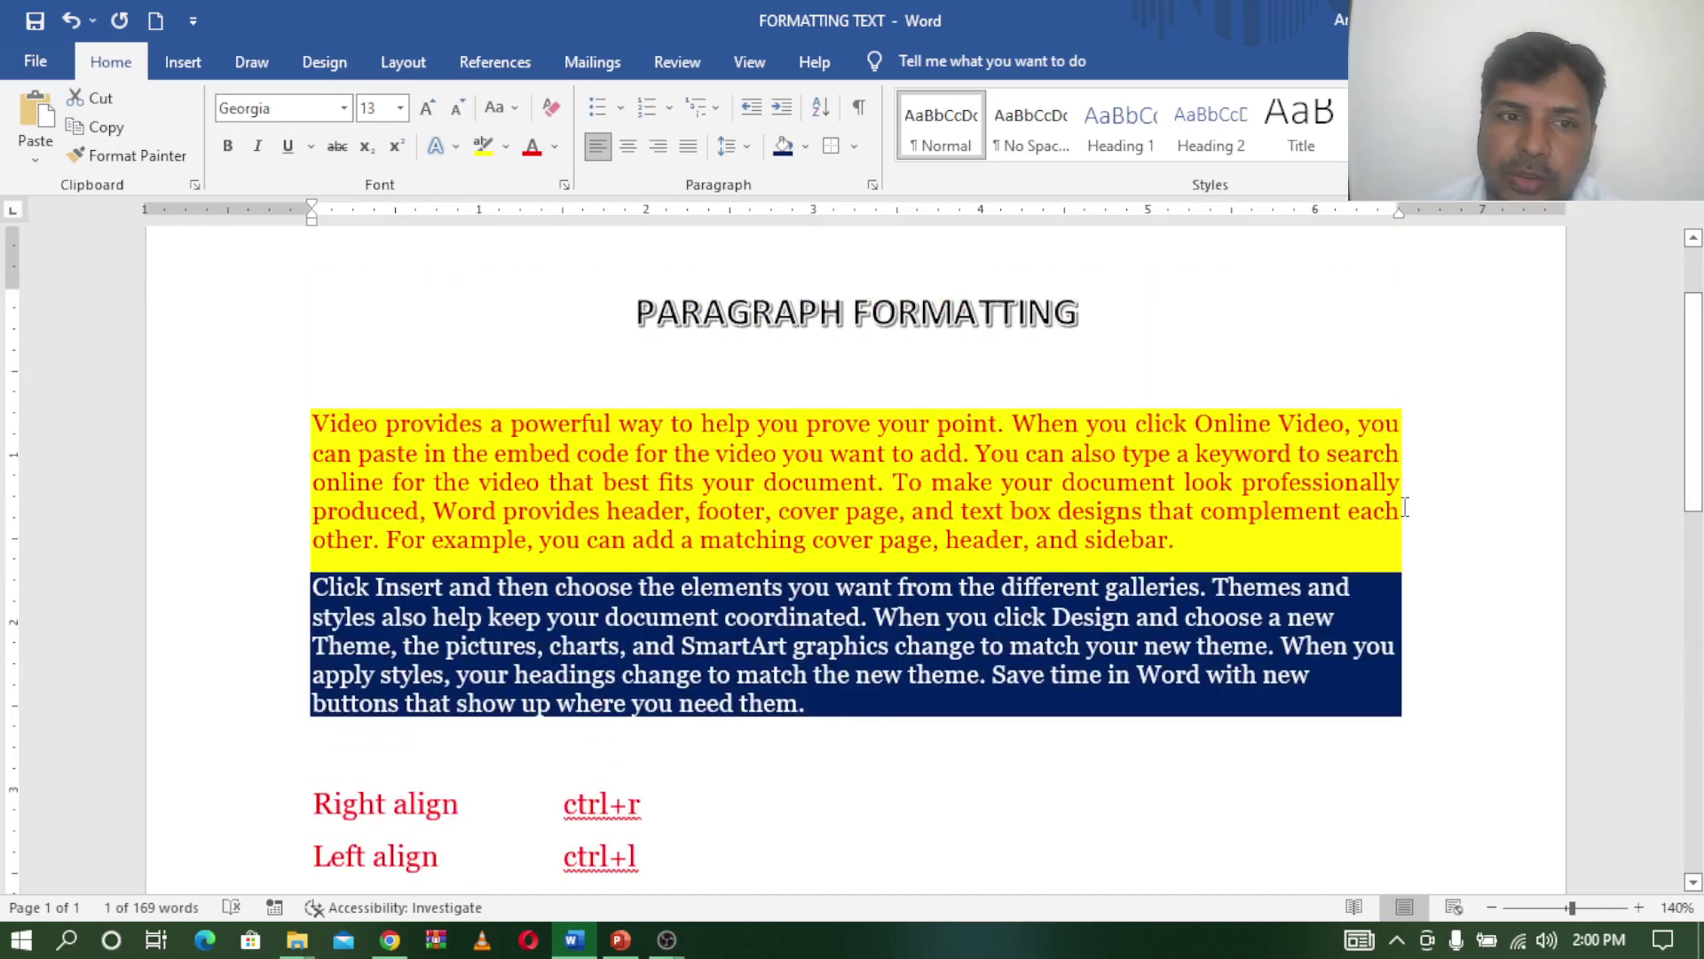
pyautogui.click(699, 513)
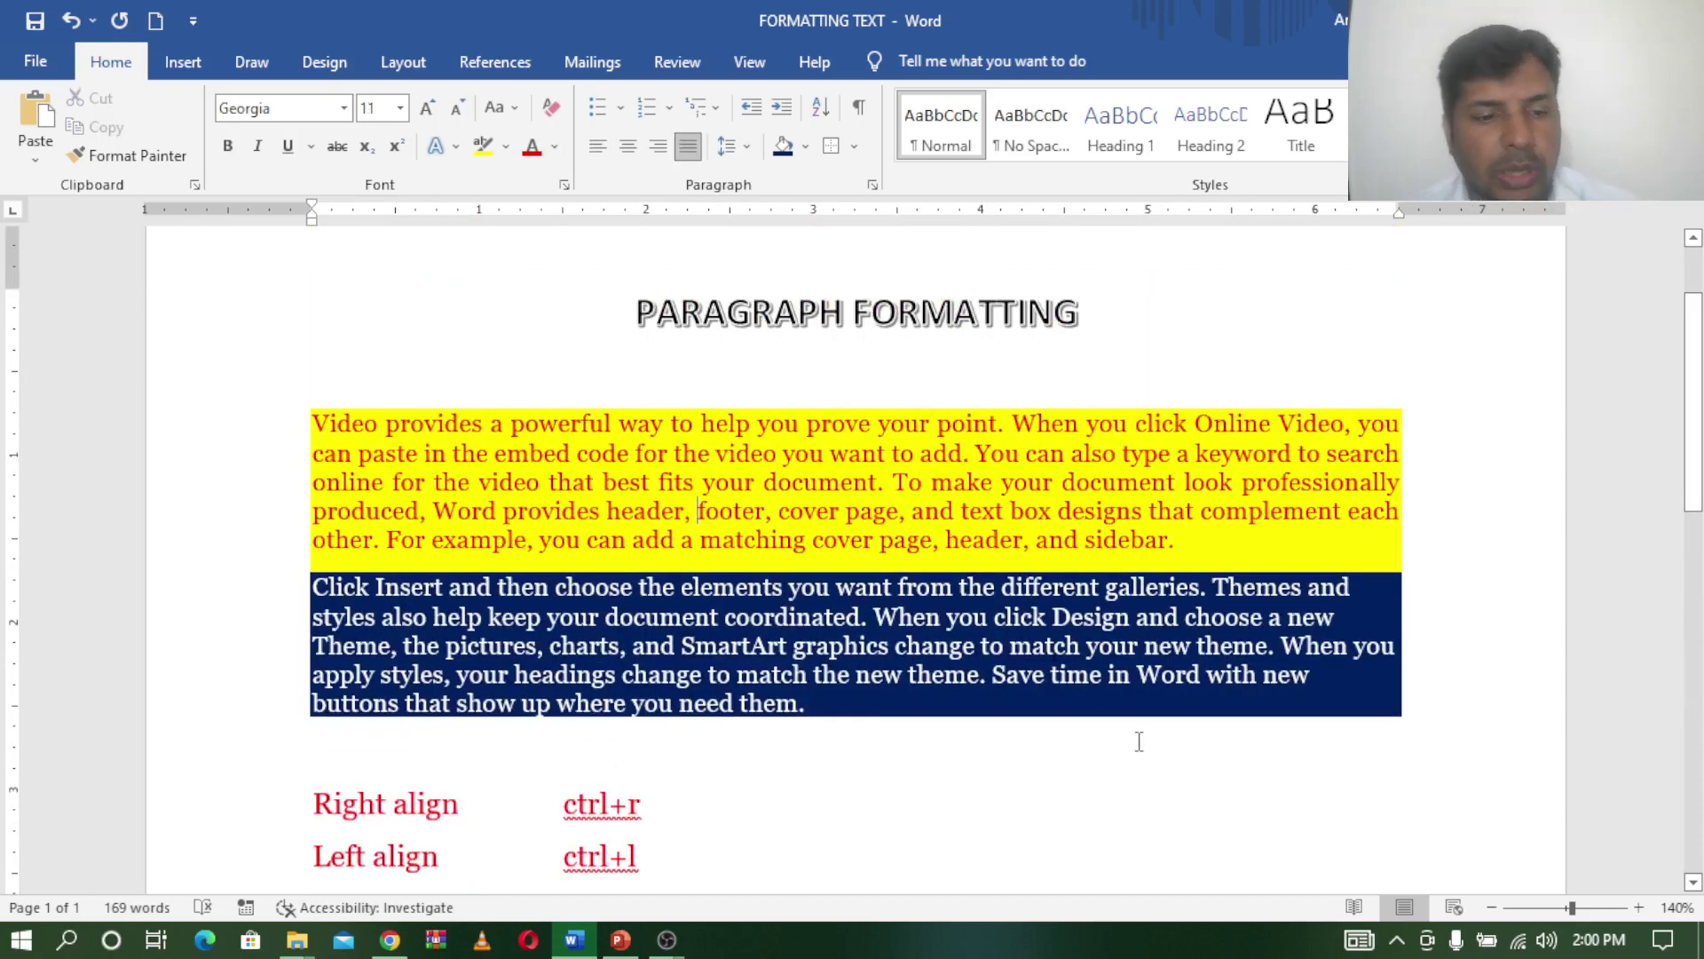
pyautogui.click(938, 754)
pyautogui.hotkey('ctrl', 'z')
pyautogui.hotkey('ctrl', 'z')
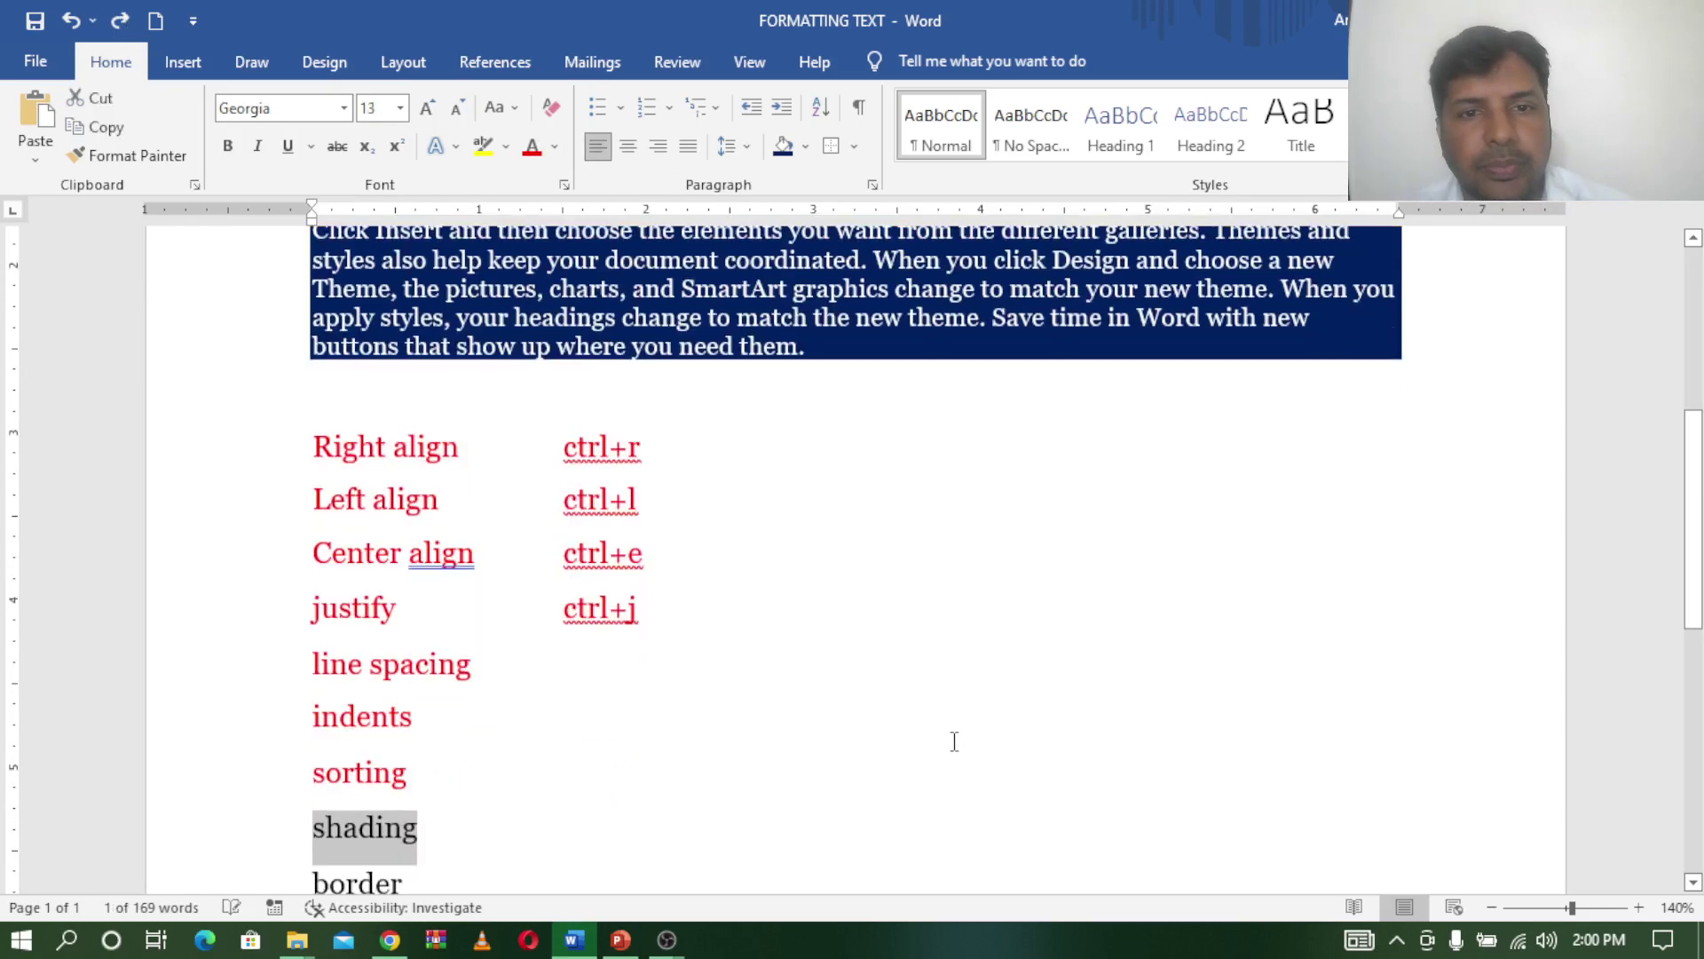
pyautogui.scroll(5, 974, 756)
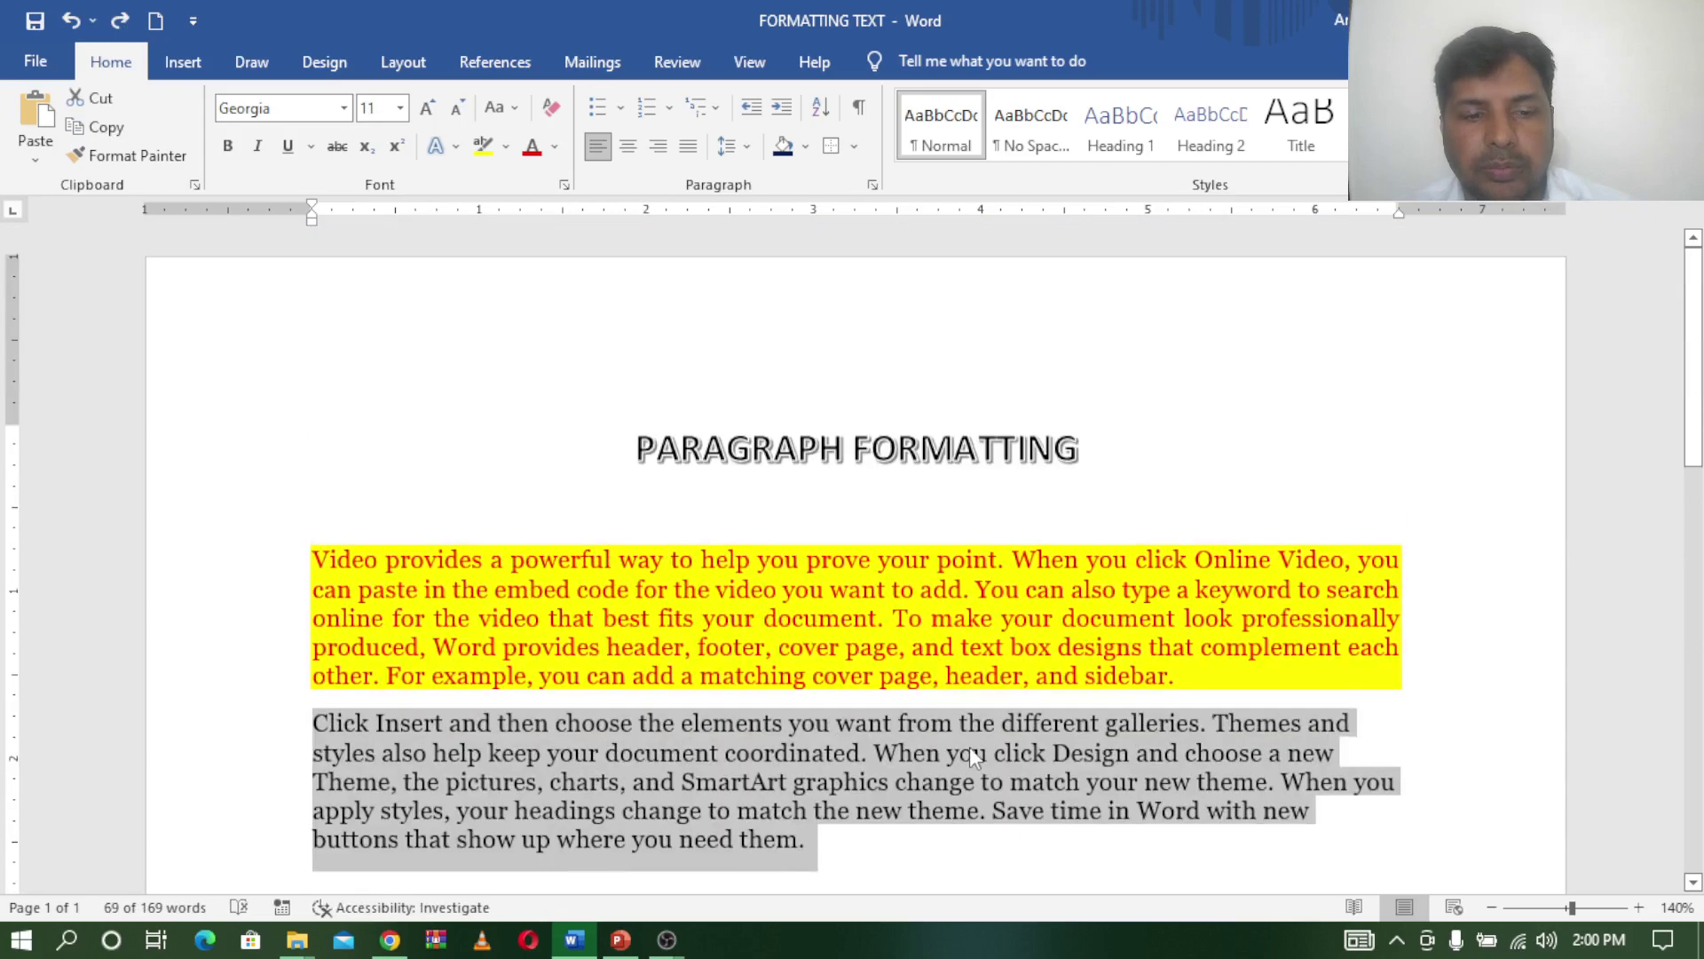
pyautogui.hotkey('ctrl', 'z')
pyautogui.click(1003, 679)
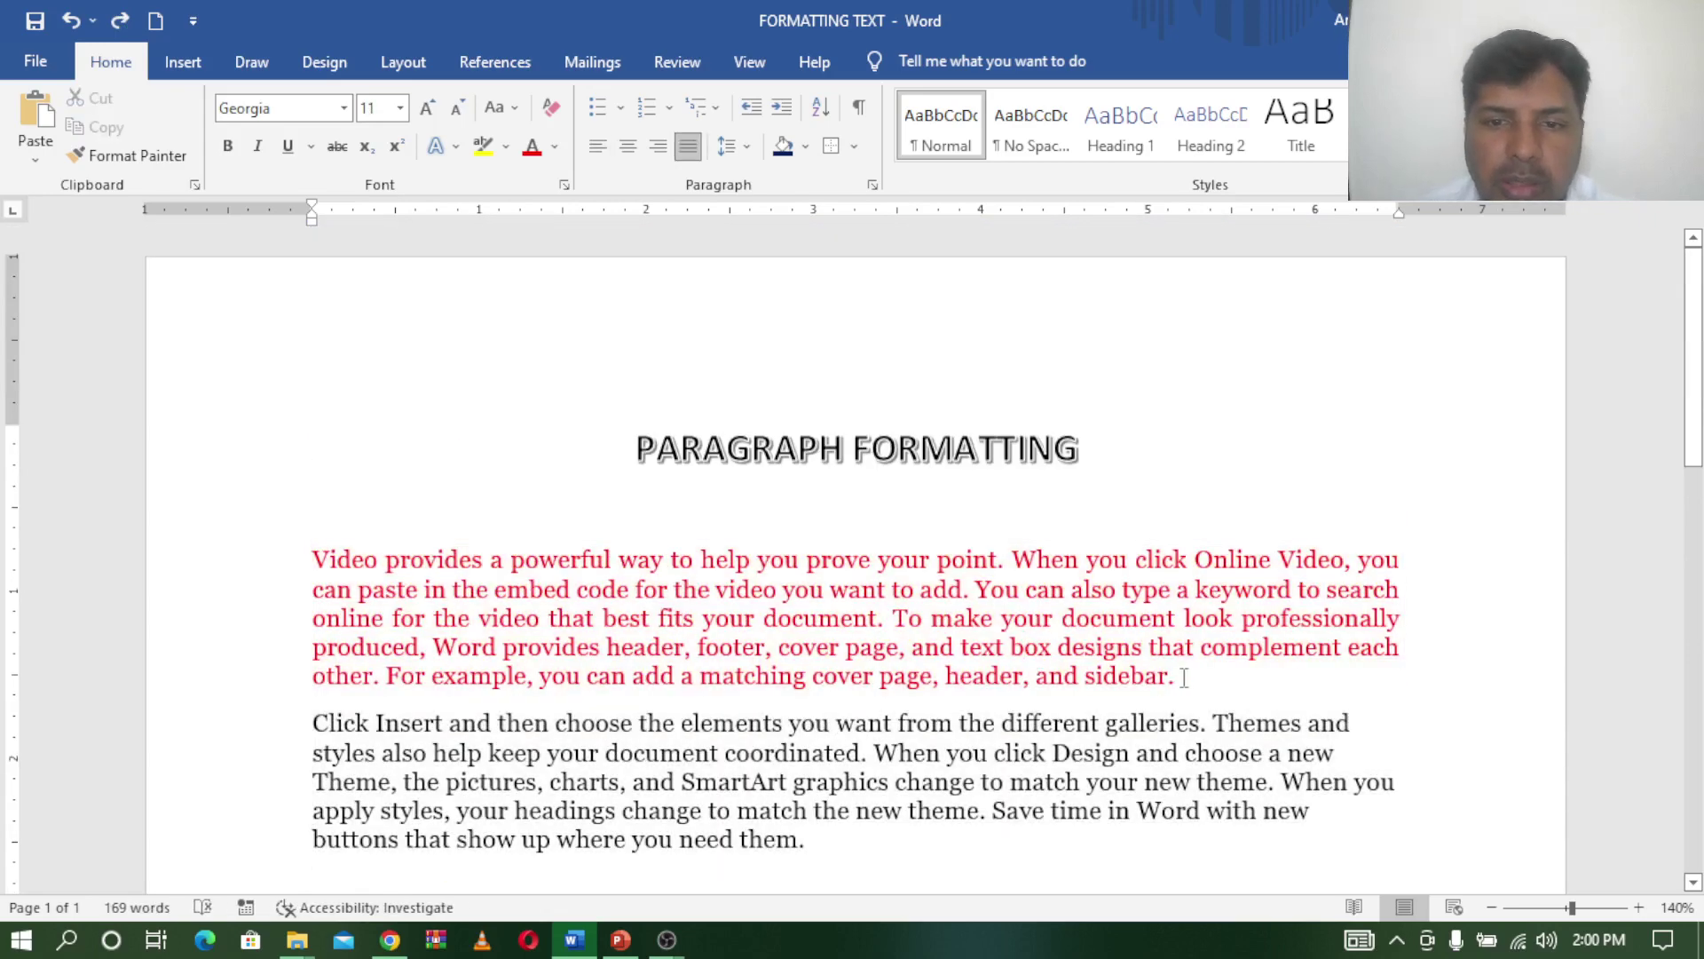
# Step: Apply outside borders to the first paragraph and insert an empty line between it and the second paragraph
pyautogui.moveTo(1203, 684); pyautogui.dragTo(312, 560)
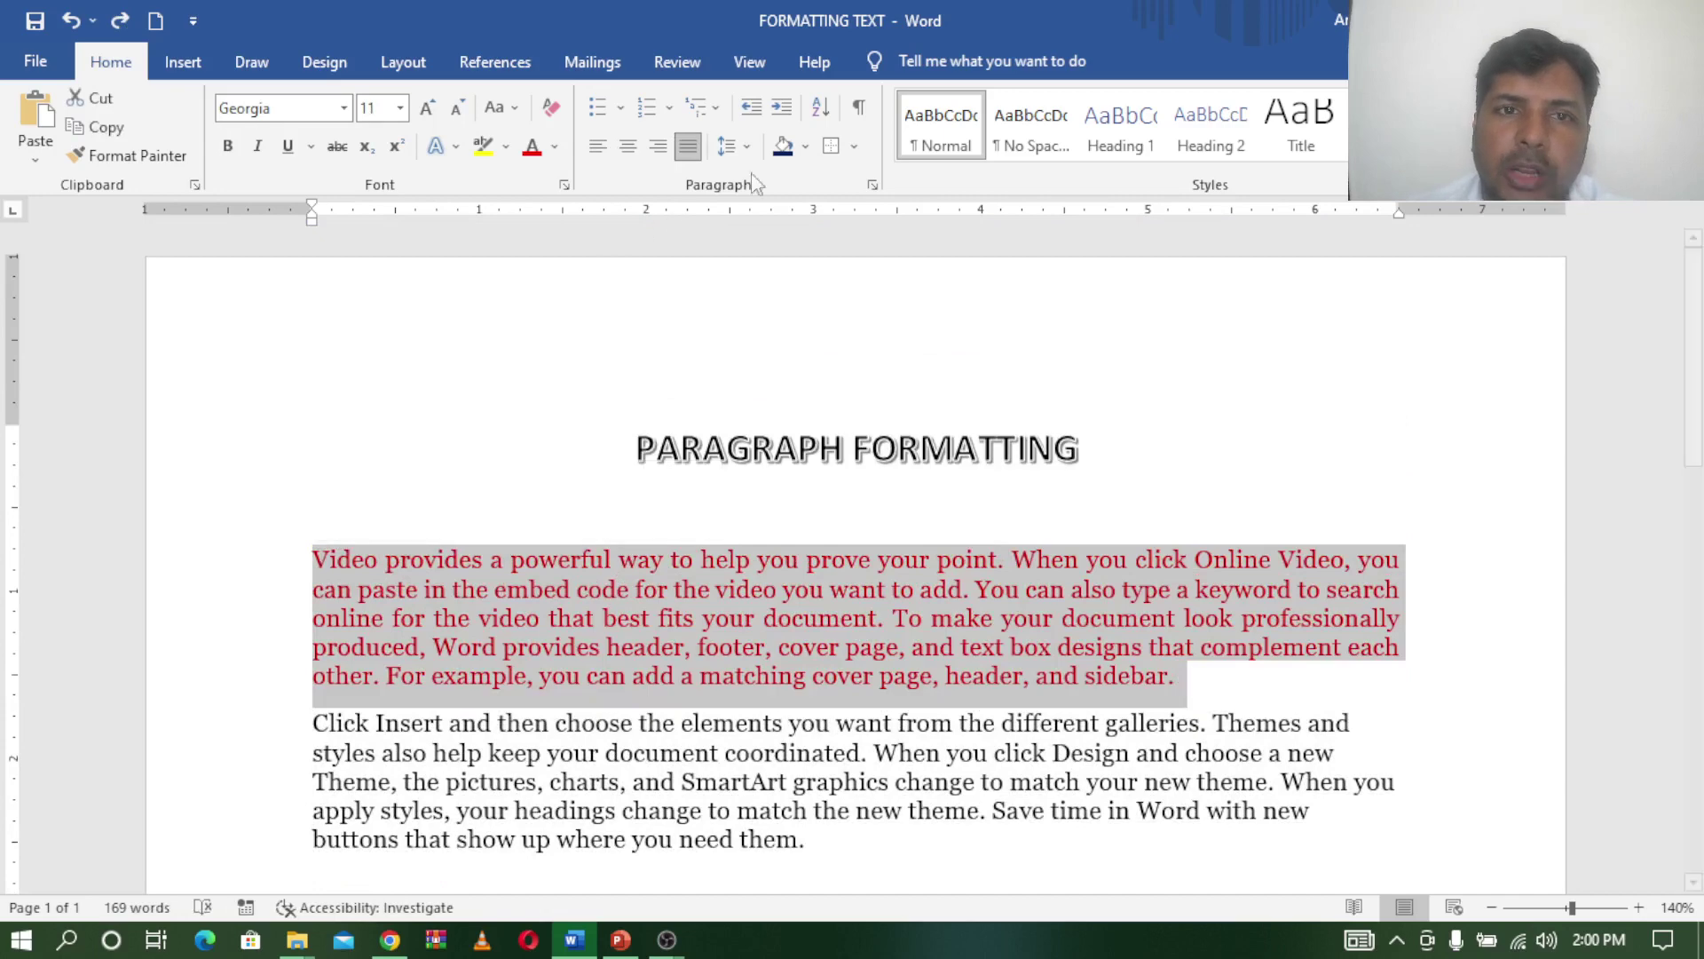
pyautogui.click(854, 148)
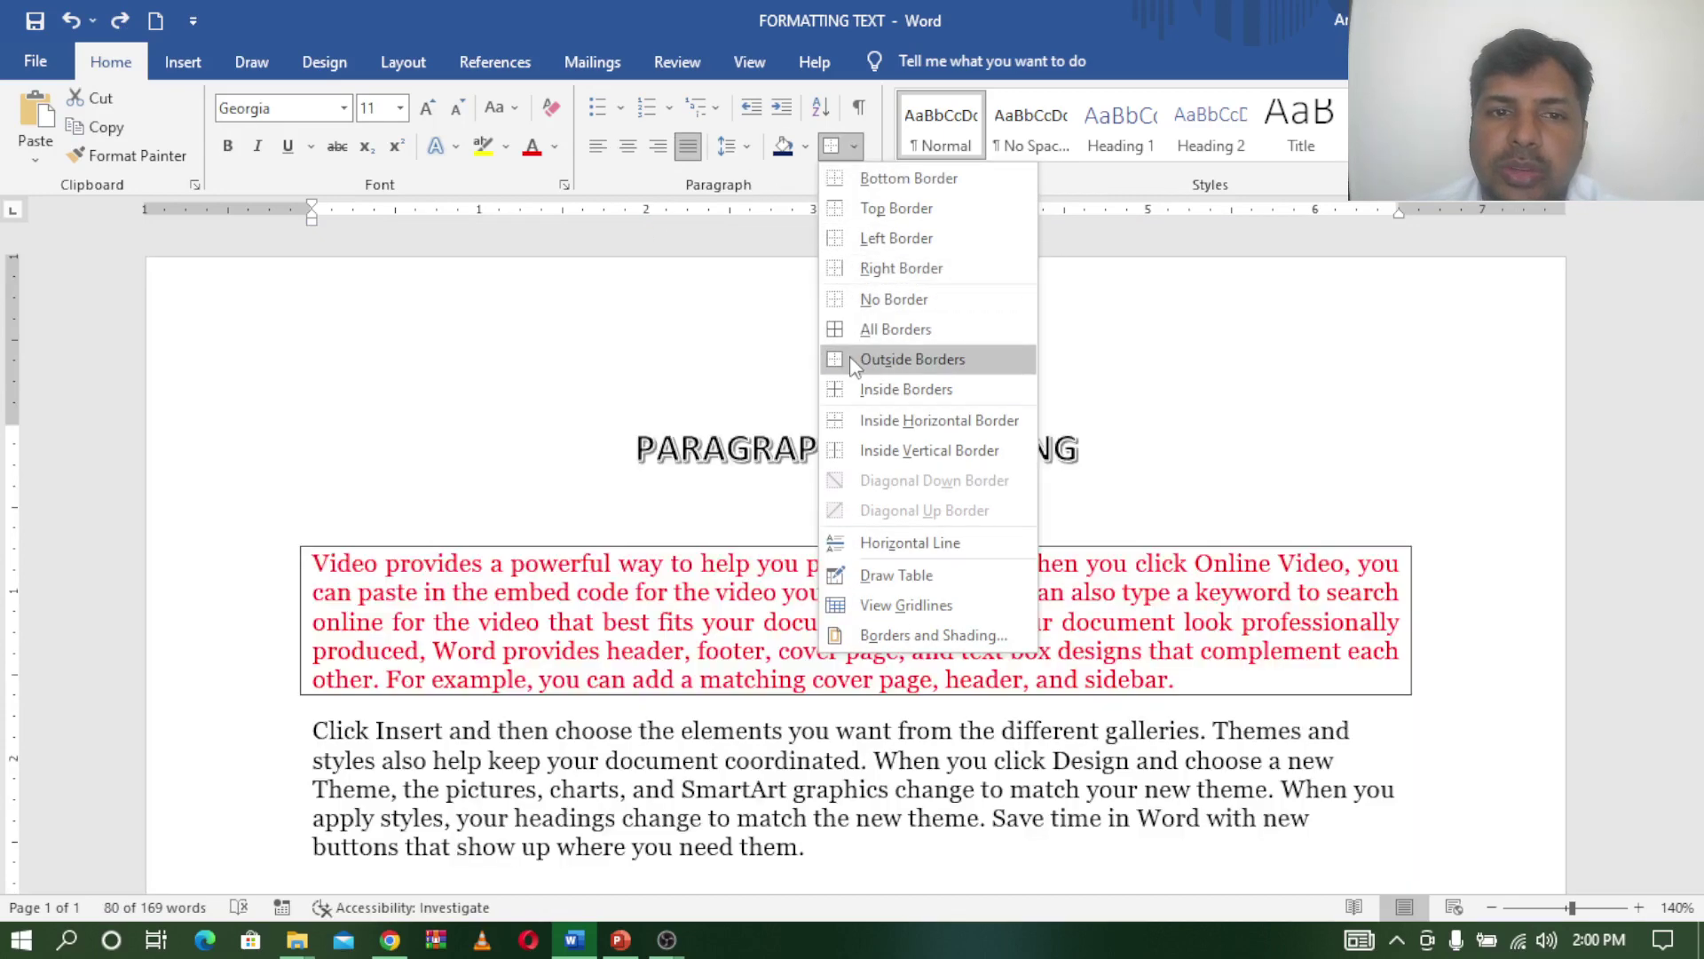
pyautogui.click(912, 358)
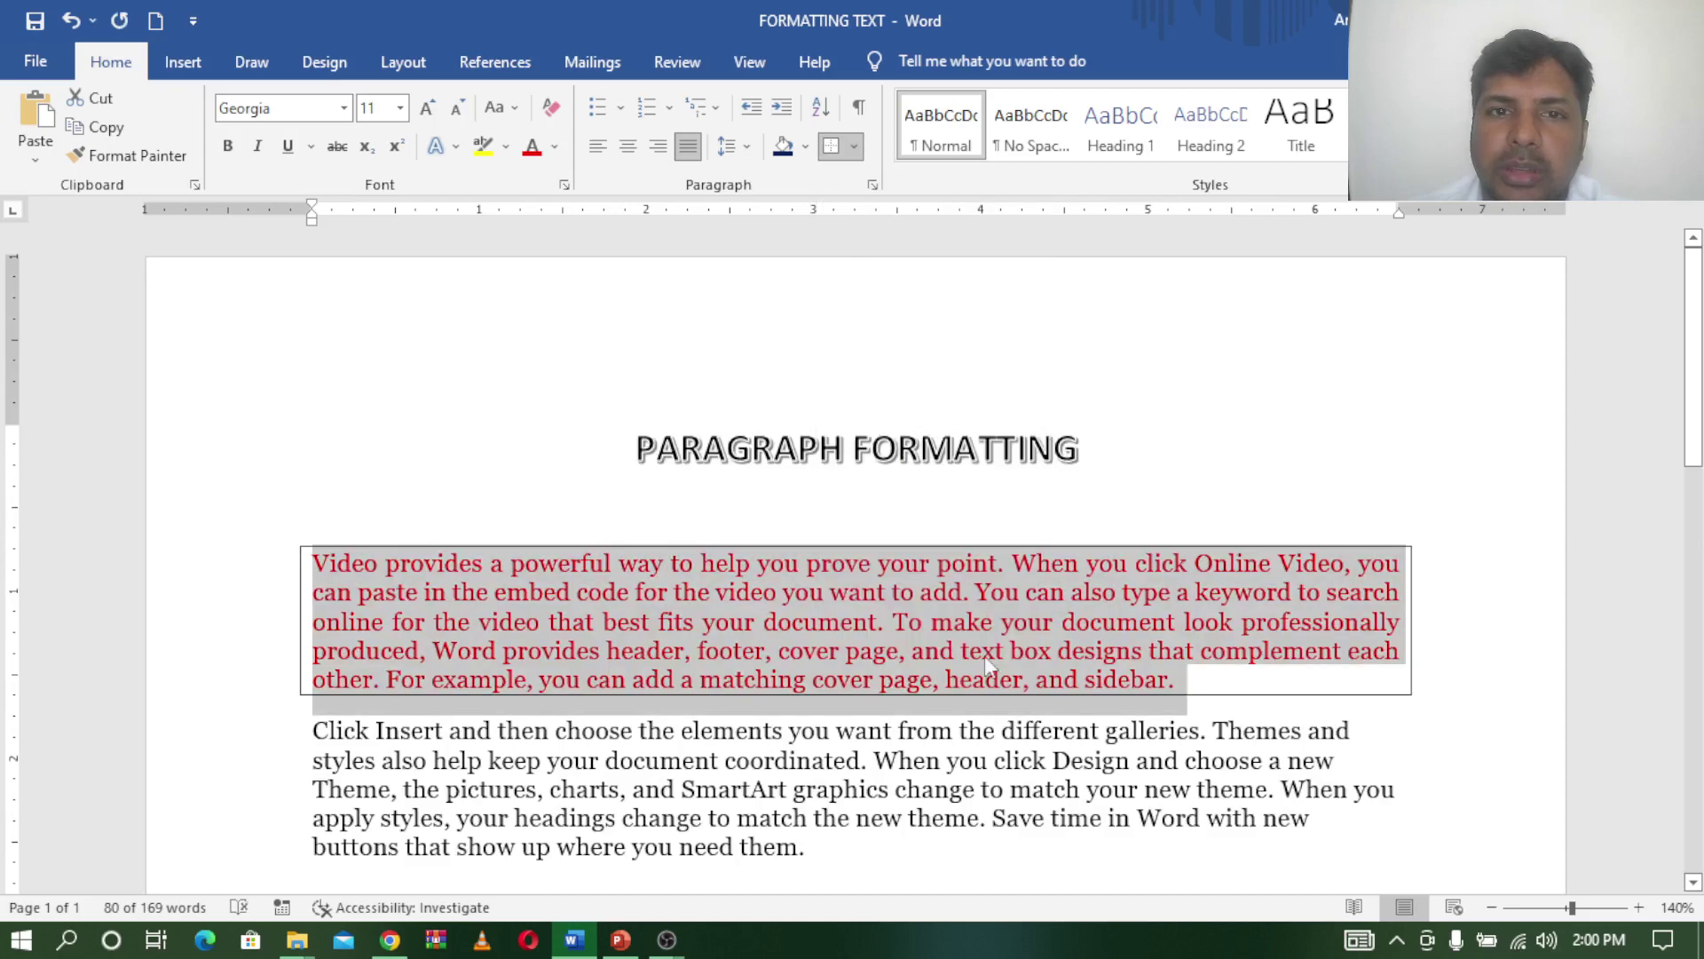
pyautogui.click(1002, 732)
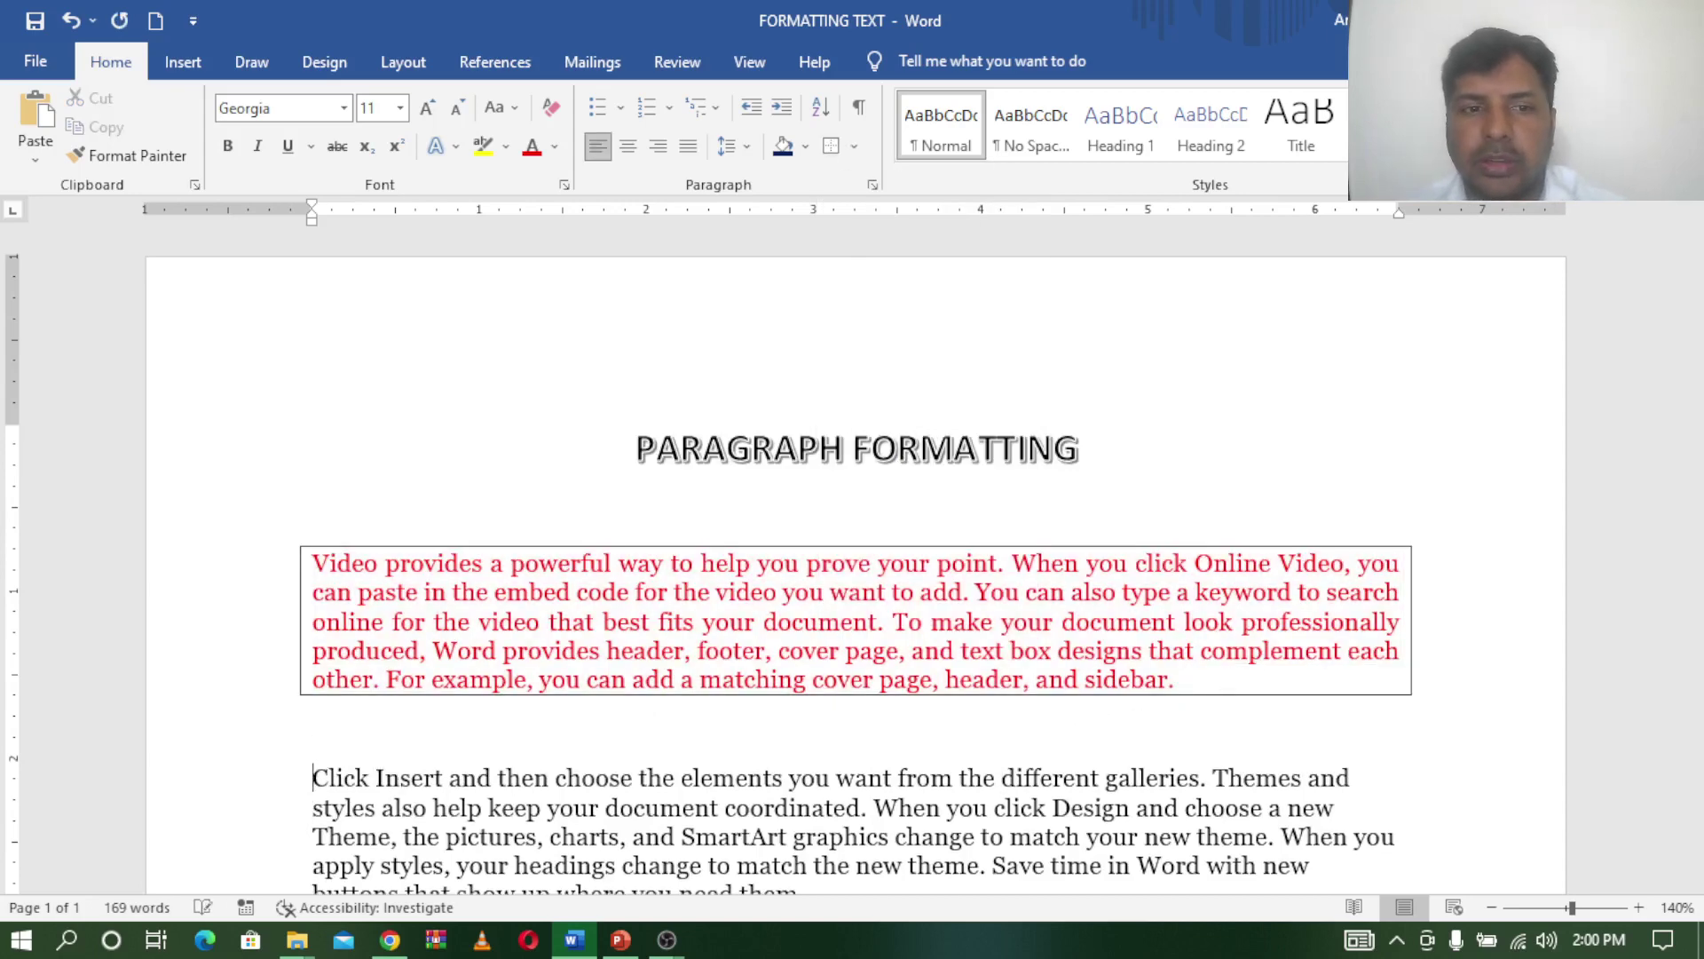
# Step: Apply outside borders to the second paragraph, starting "Click Insert"
pyautogui.scroll(-5, 1697, 492)
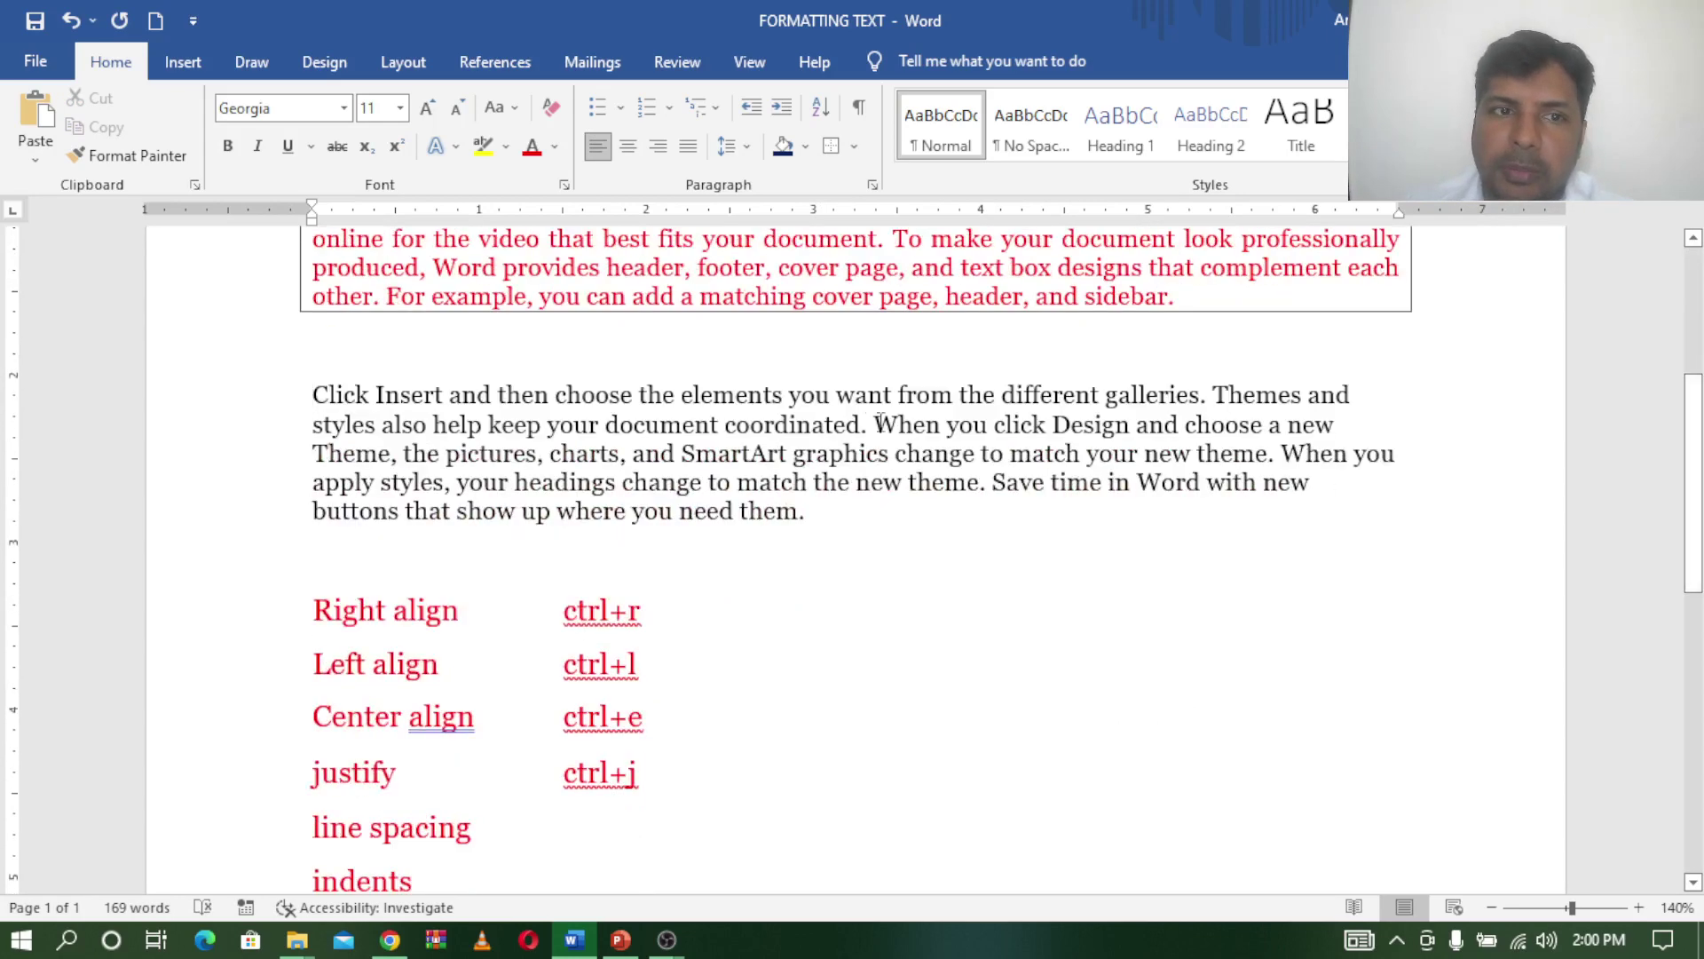
pyautogui.doubleClick(267, 394)
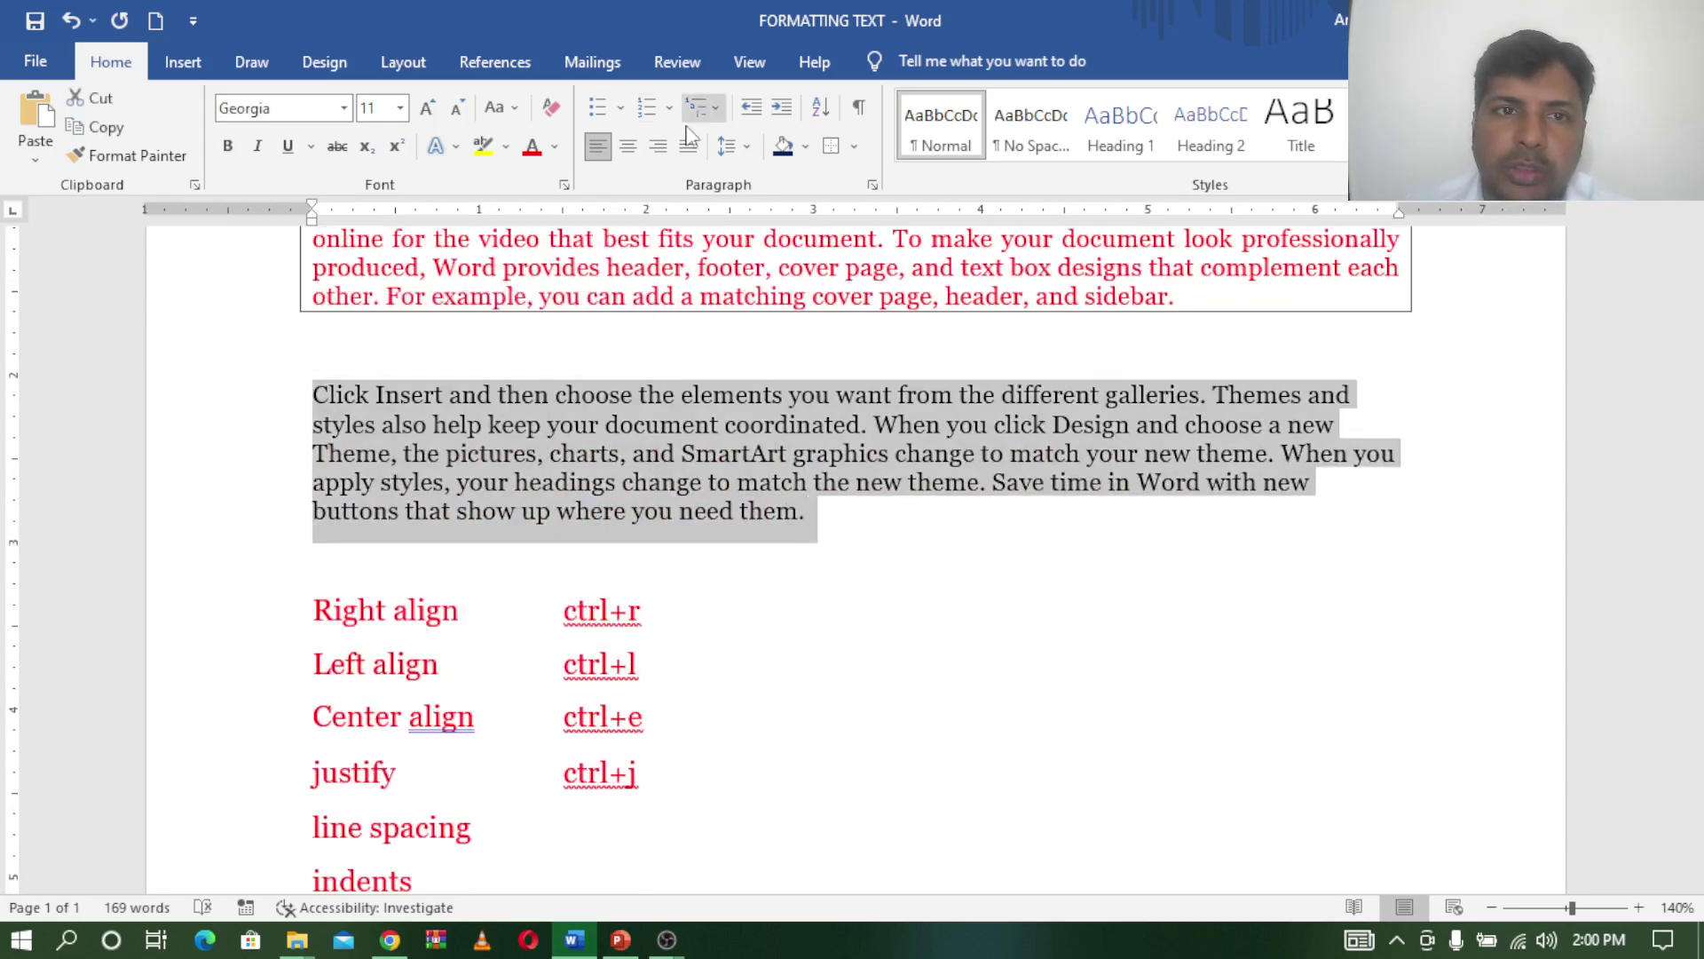
pyautogui.click(831, 146)
pyautogui.click(1018, 597)
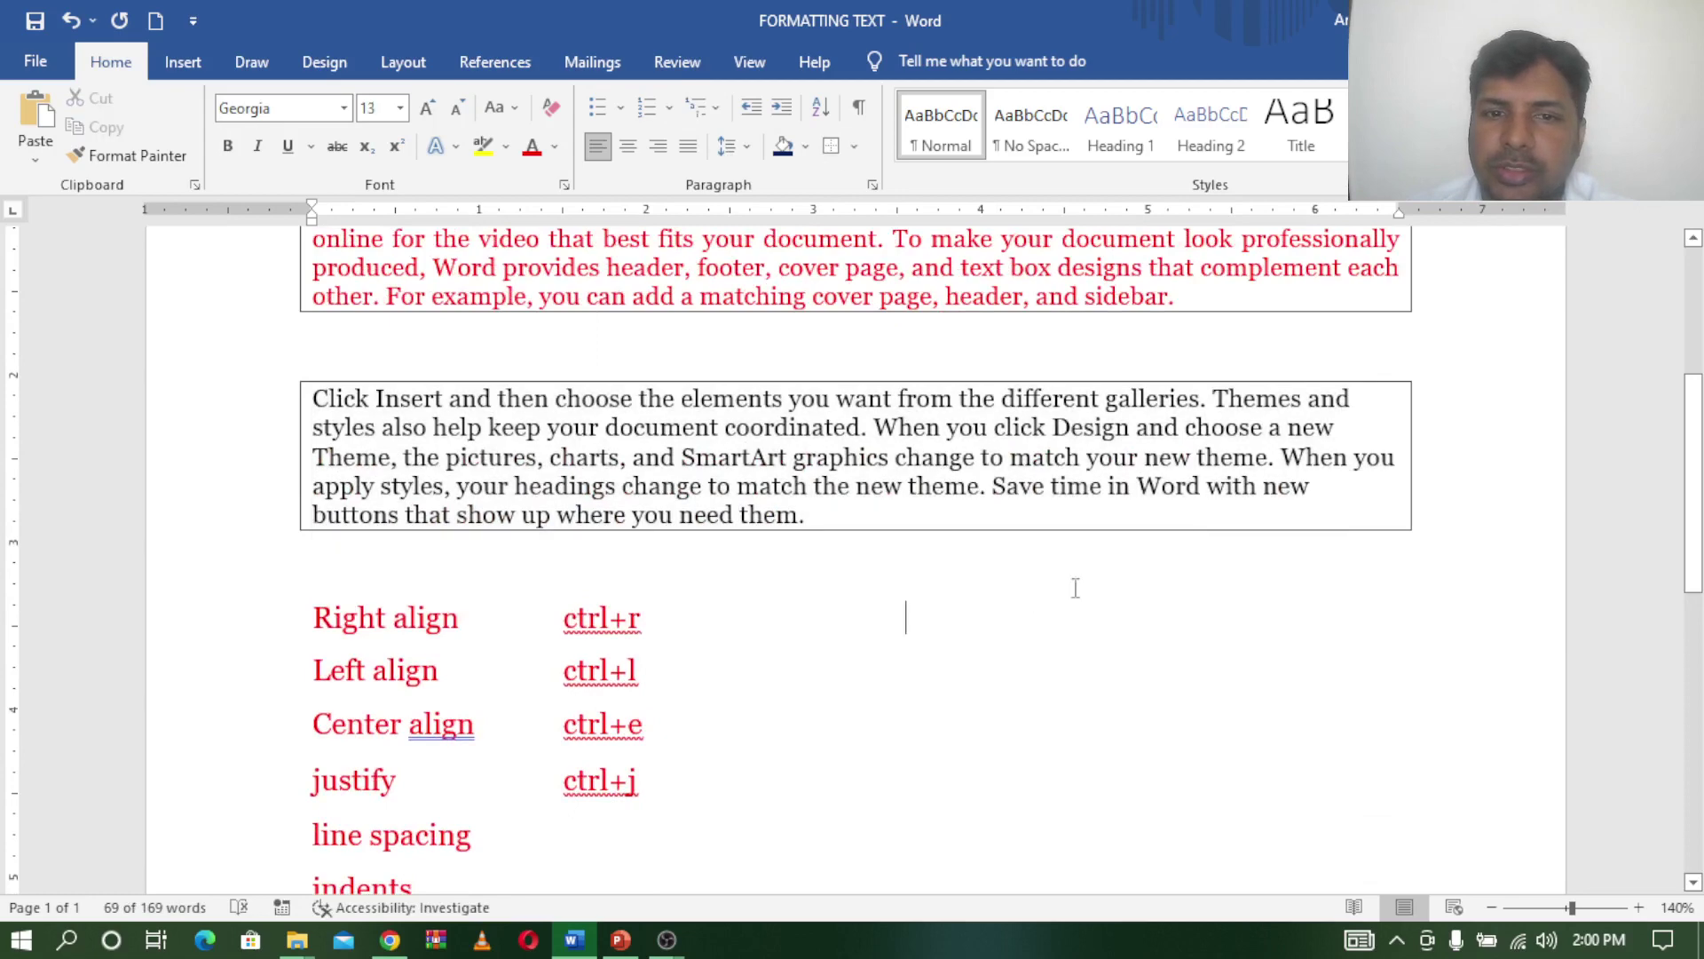
pyautogui.scroll(1, 1697, 426)
pyautogui.scroll(1, 856, 559)
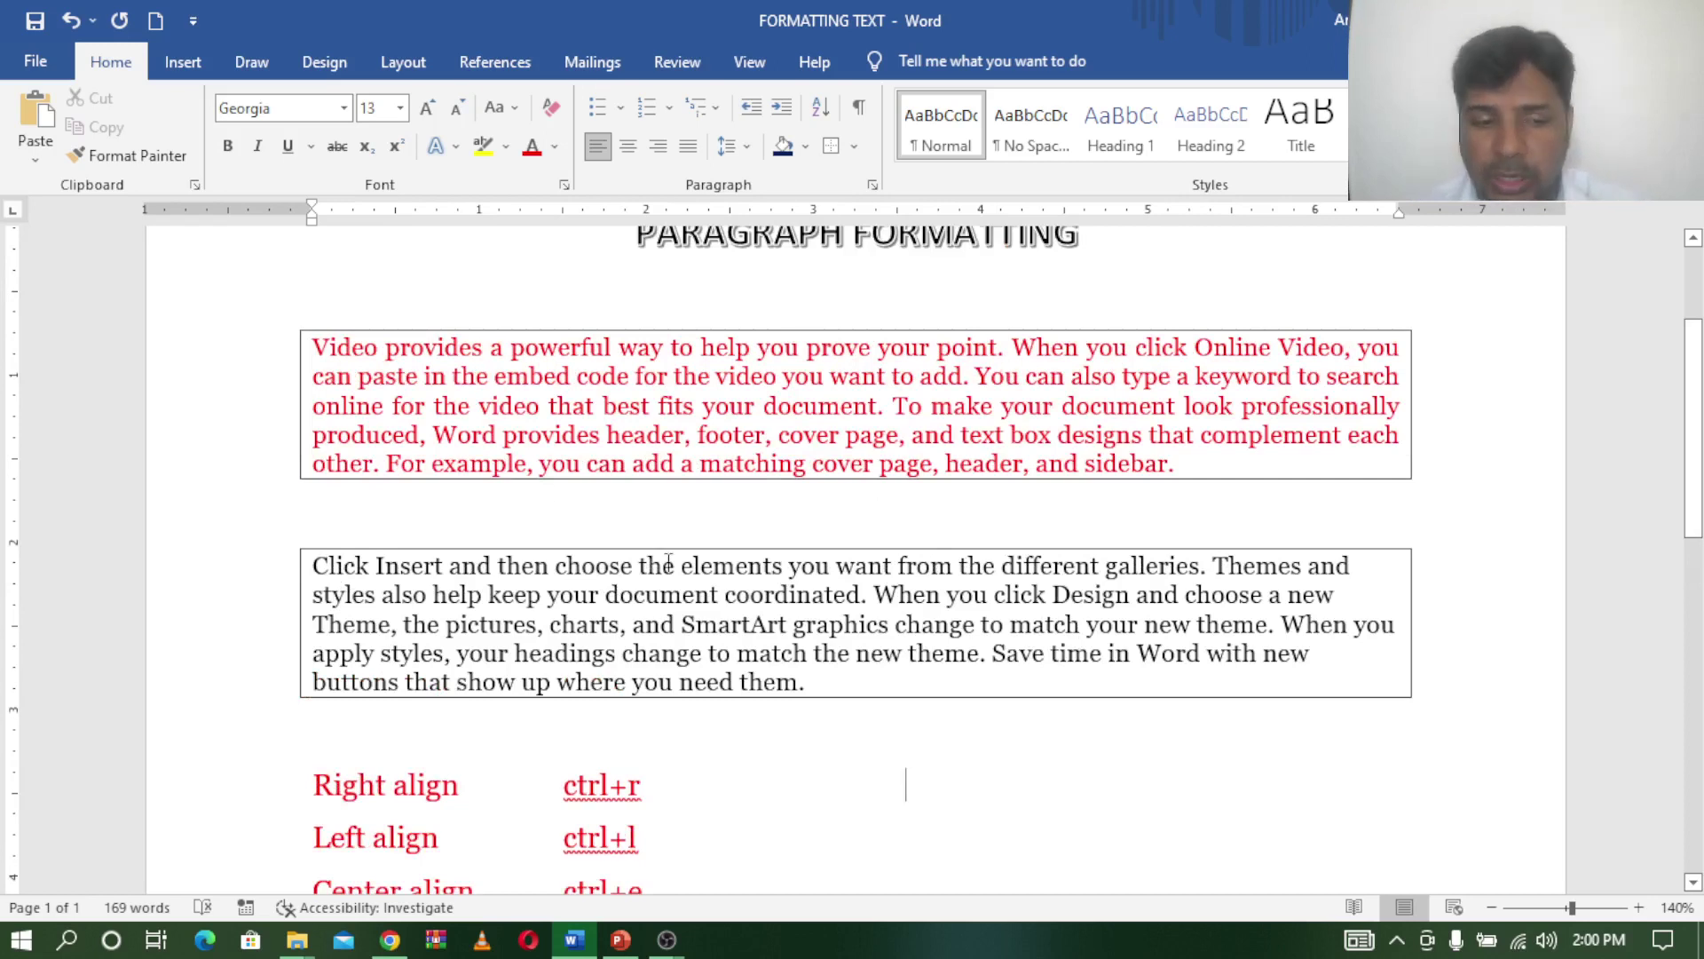
# Step: Delete the empty line between the two bordered paragraphs and remove the borders from both
pyautogui.click(906, 511)
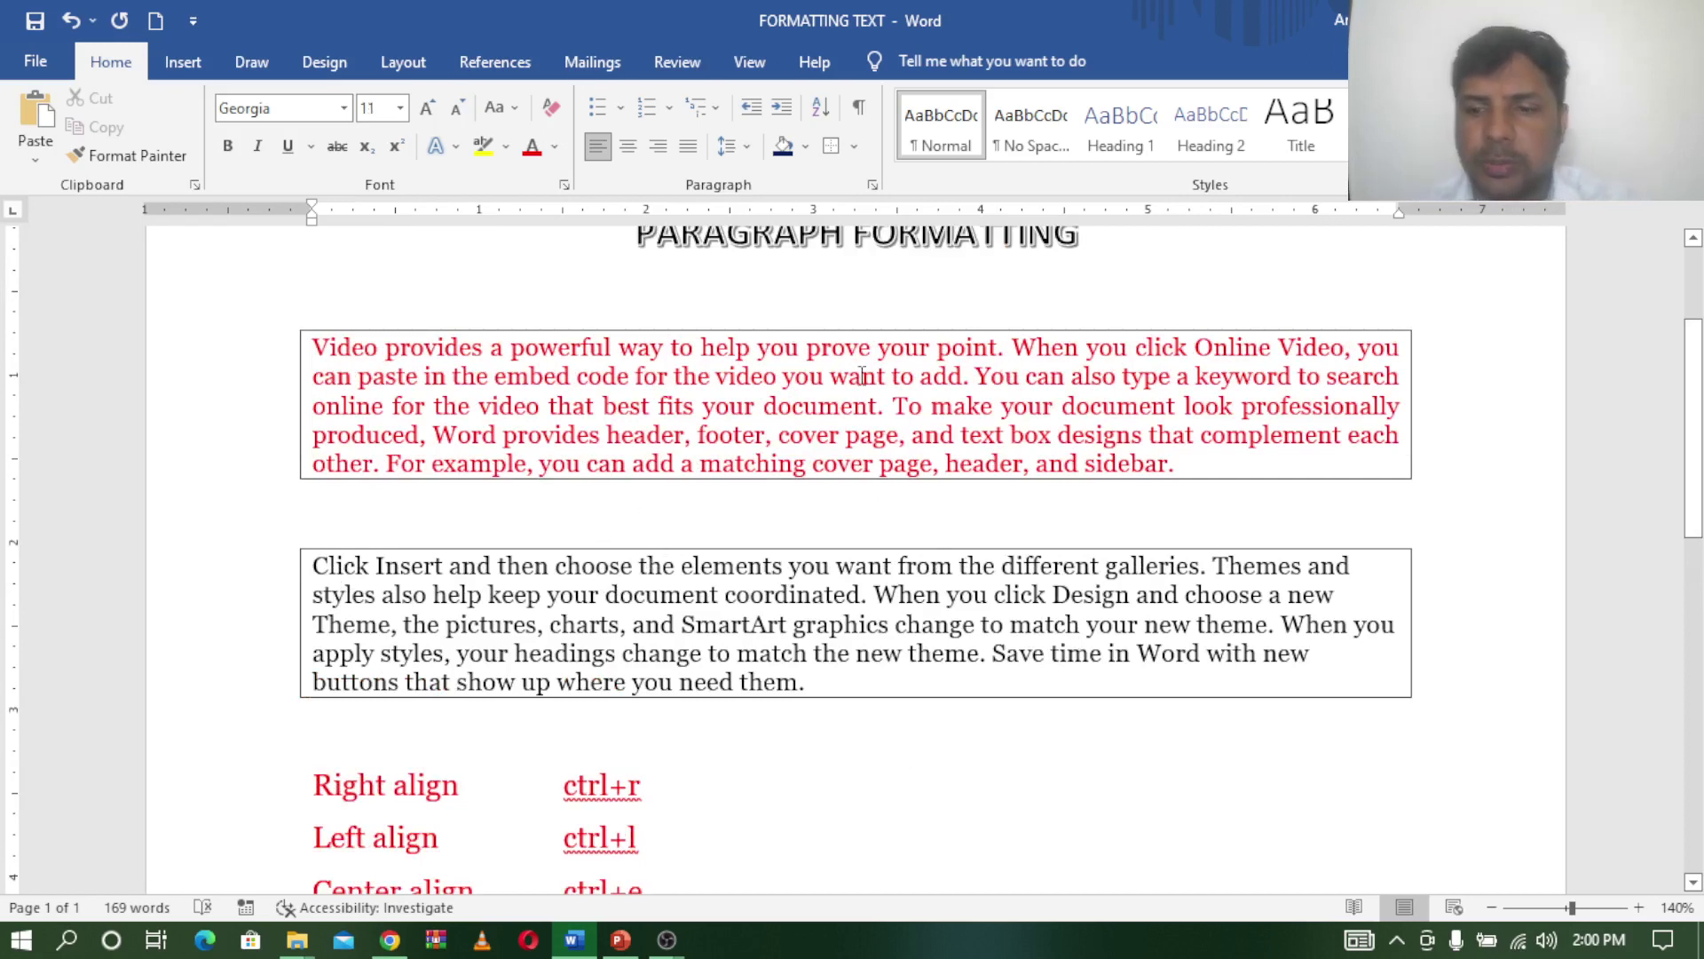
pyautogui.press('Delete')
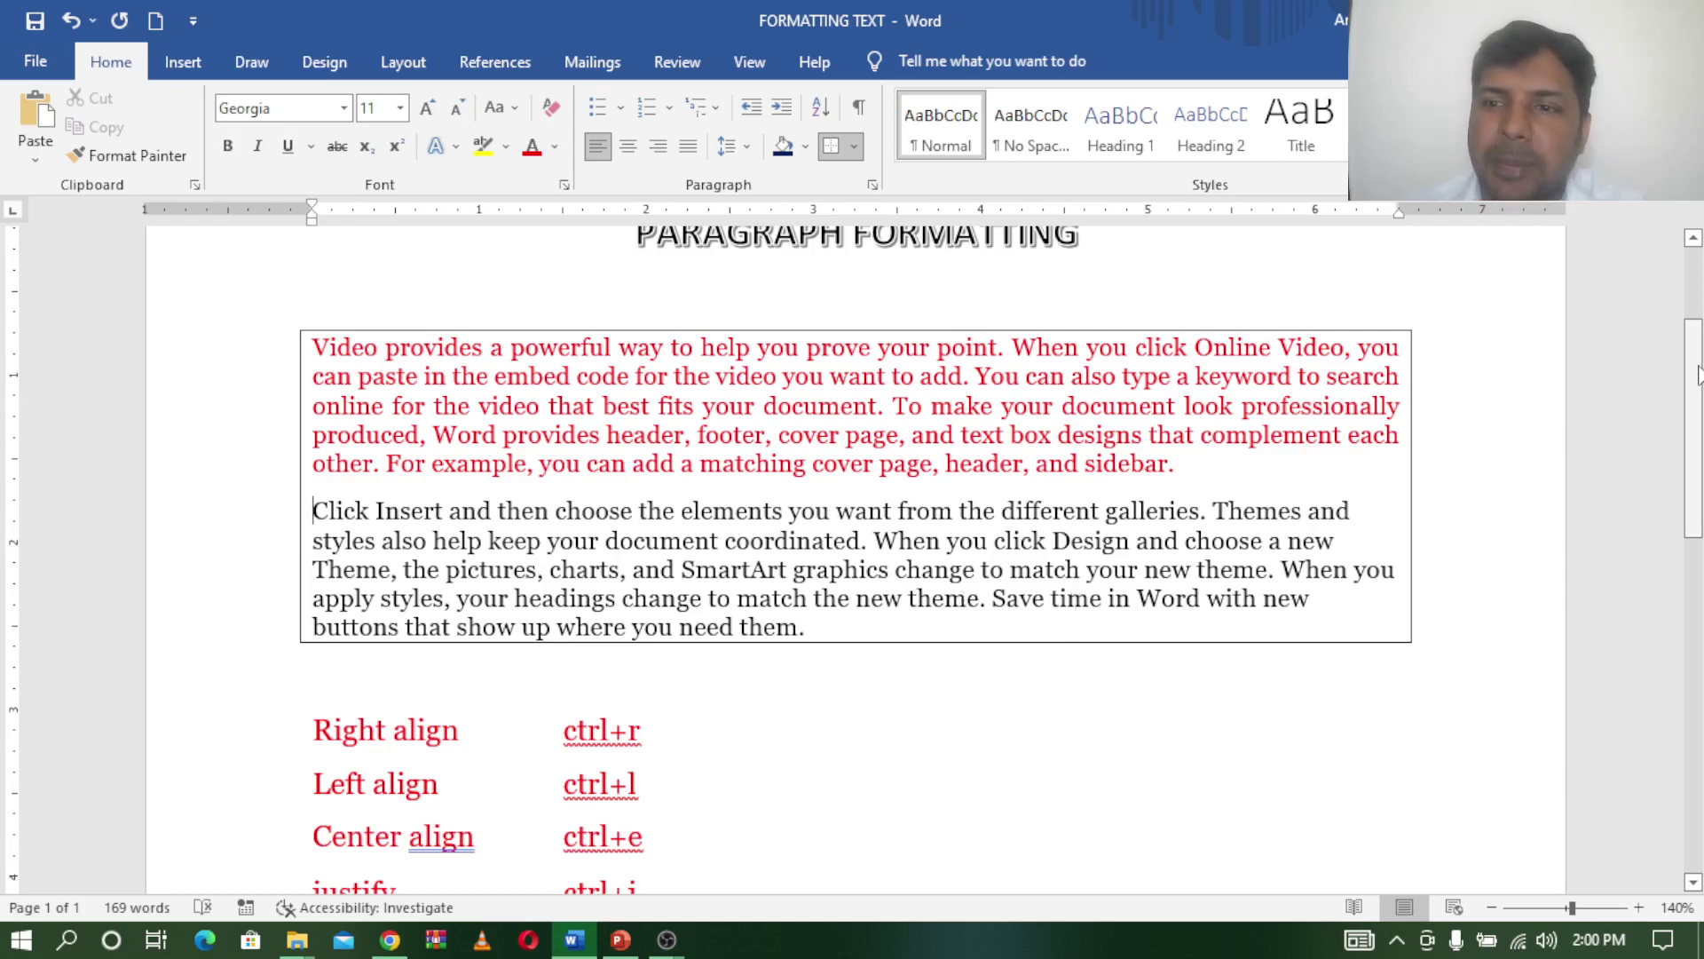
pyautogui.moveTo(1698, 375); pyautogui.dragTo(1698, 420)
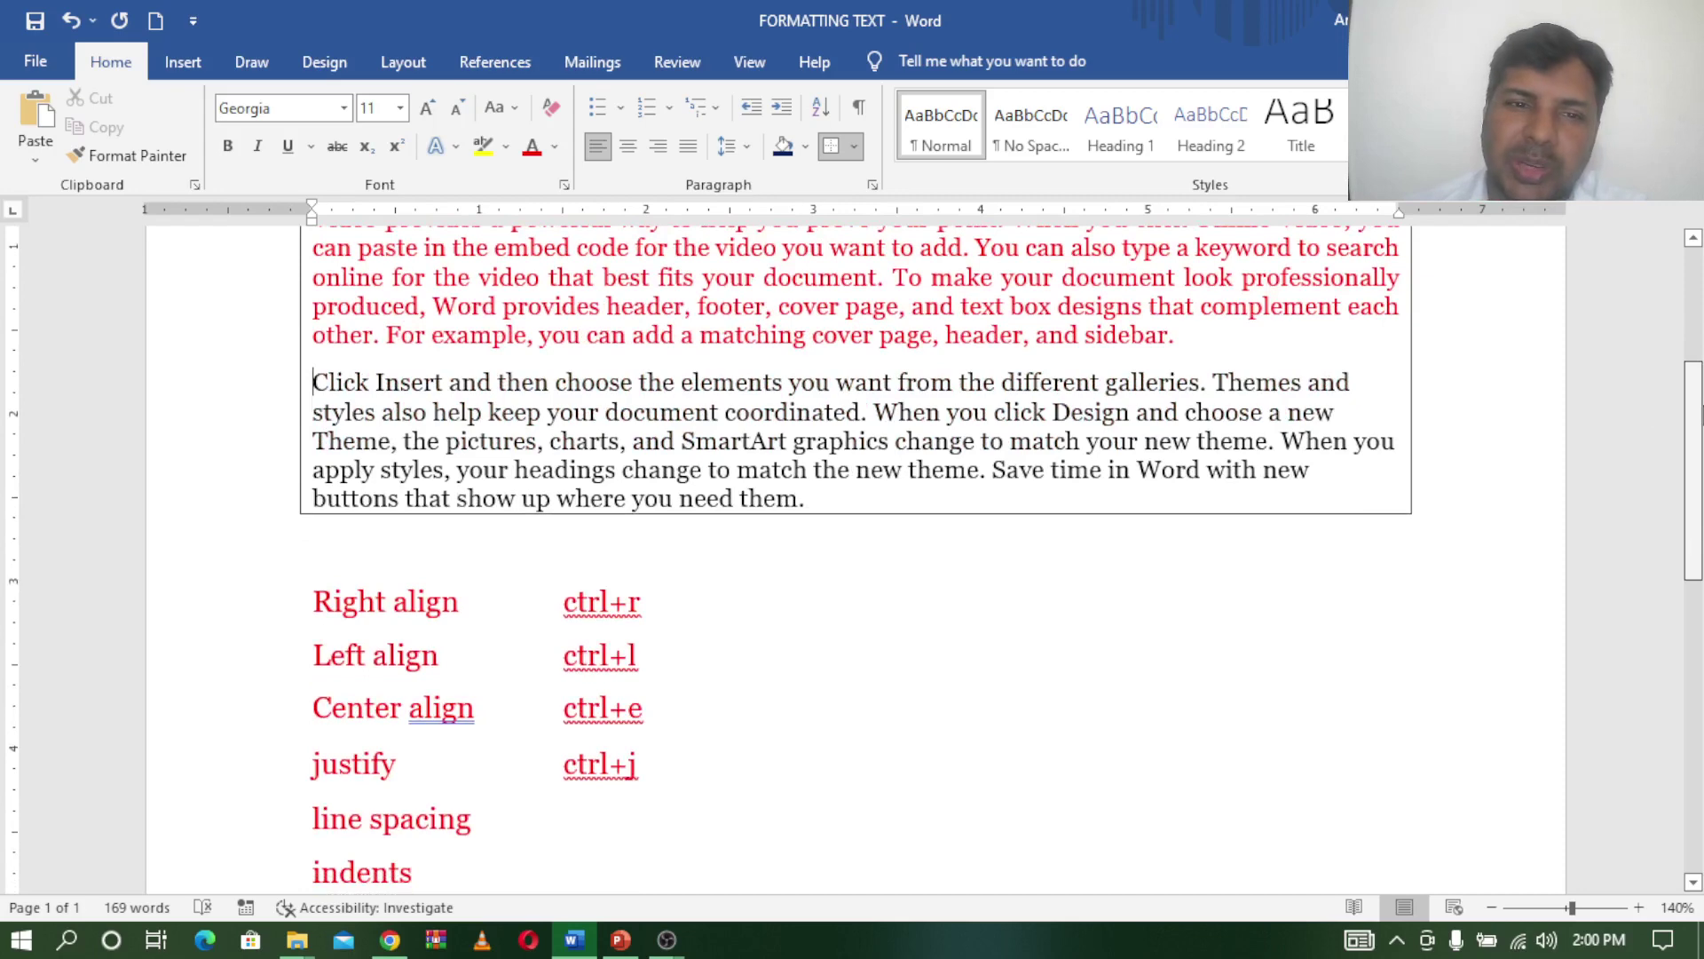
pyautogui.scroll(1, 1698, 417)
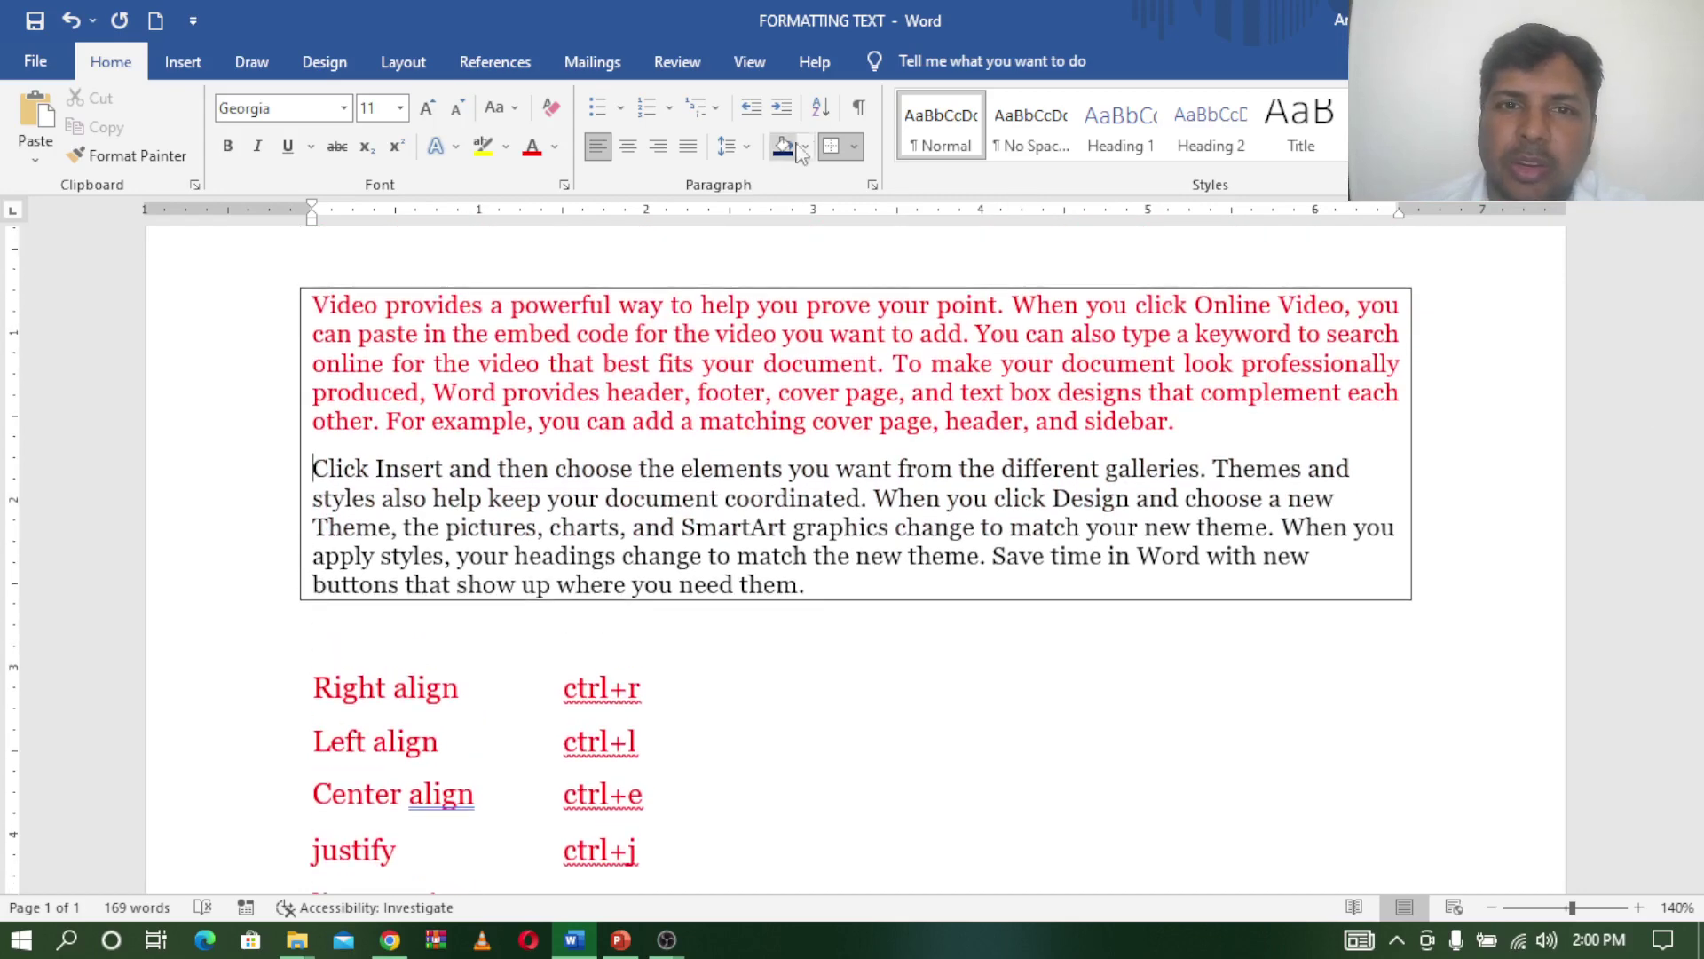
pyautogui.click(854, 146)
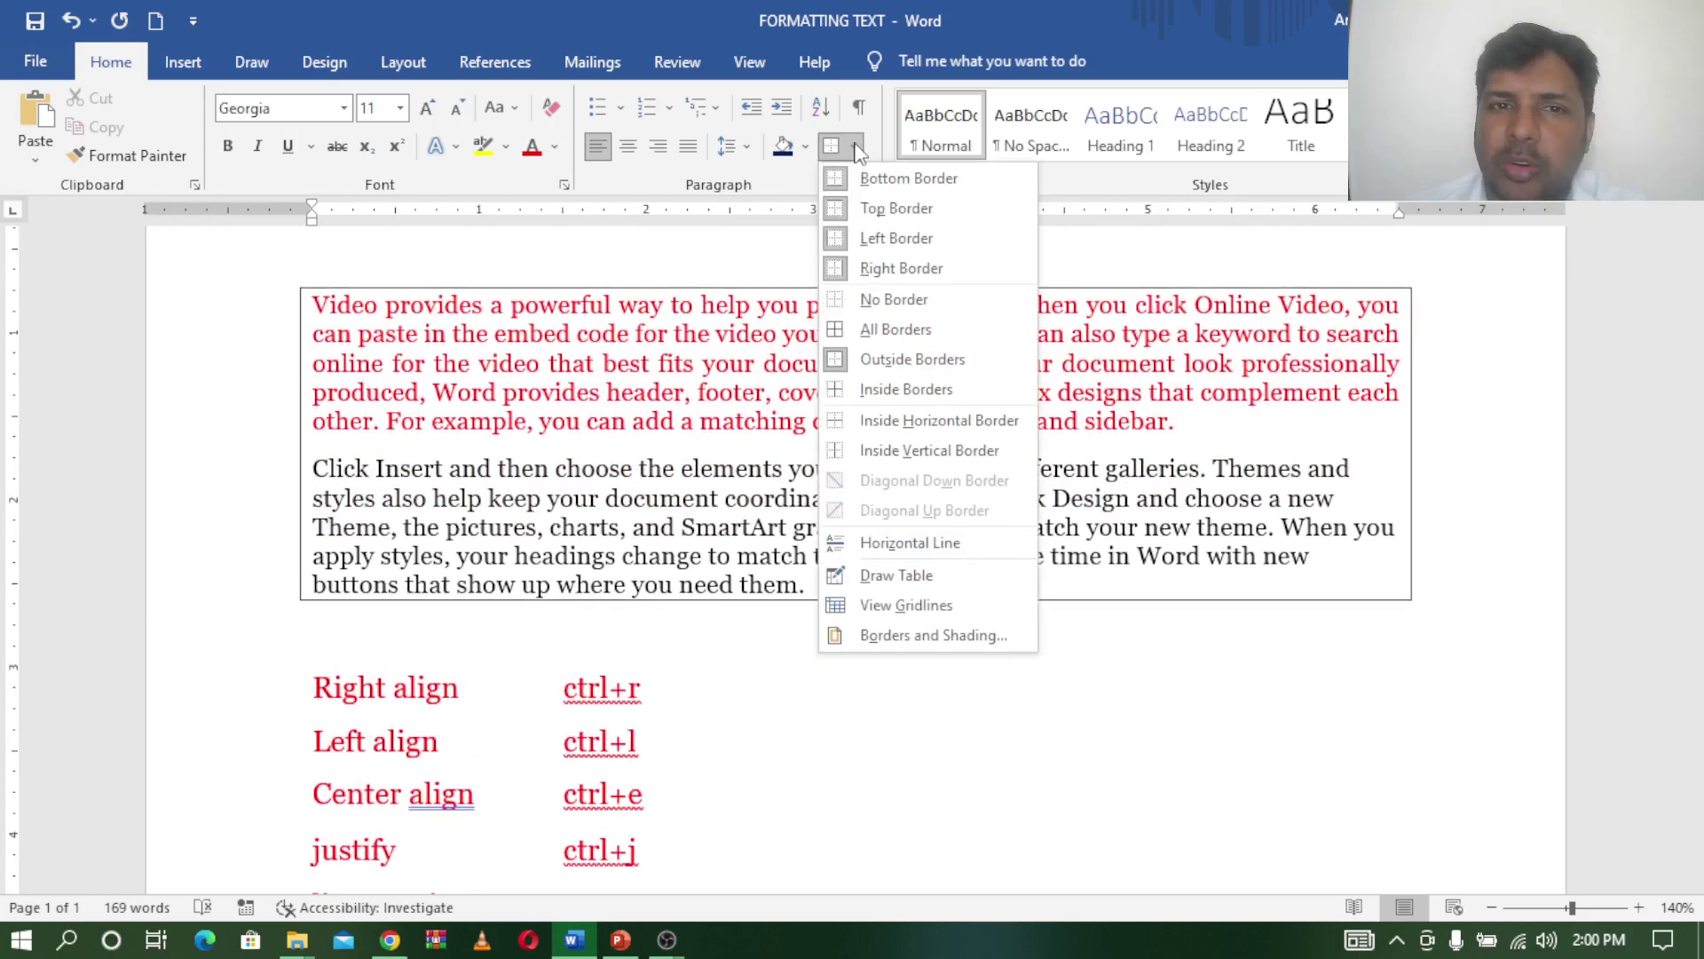
pyautogui.click(864, 300)
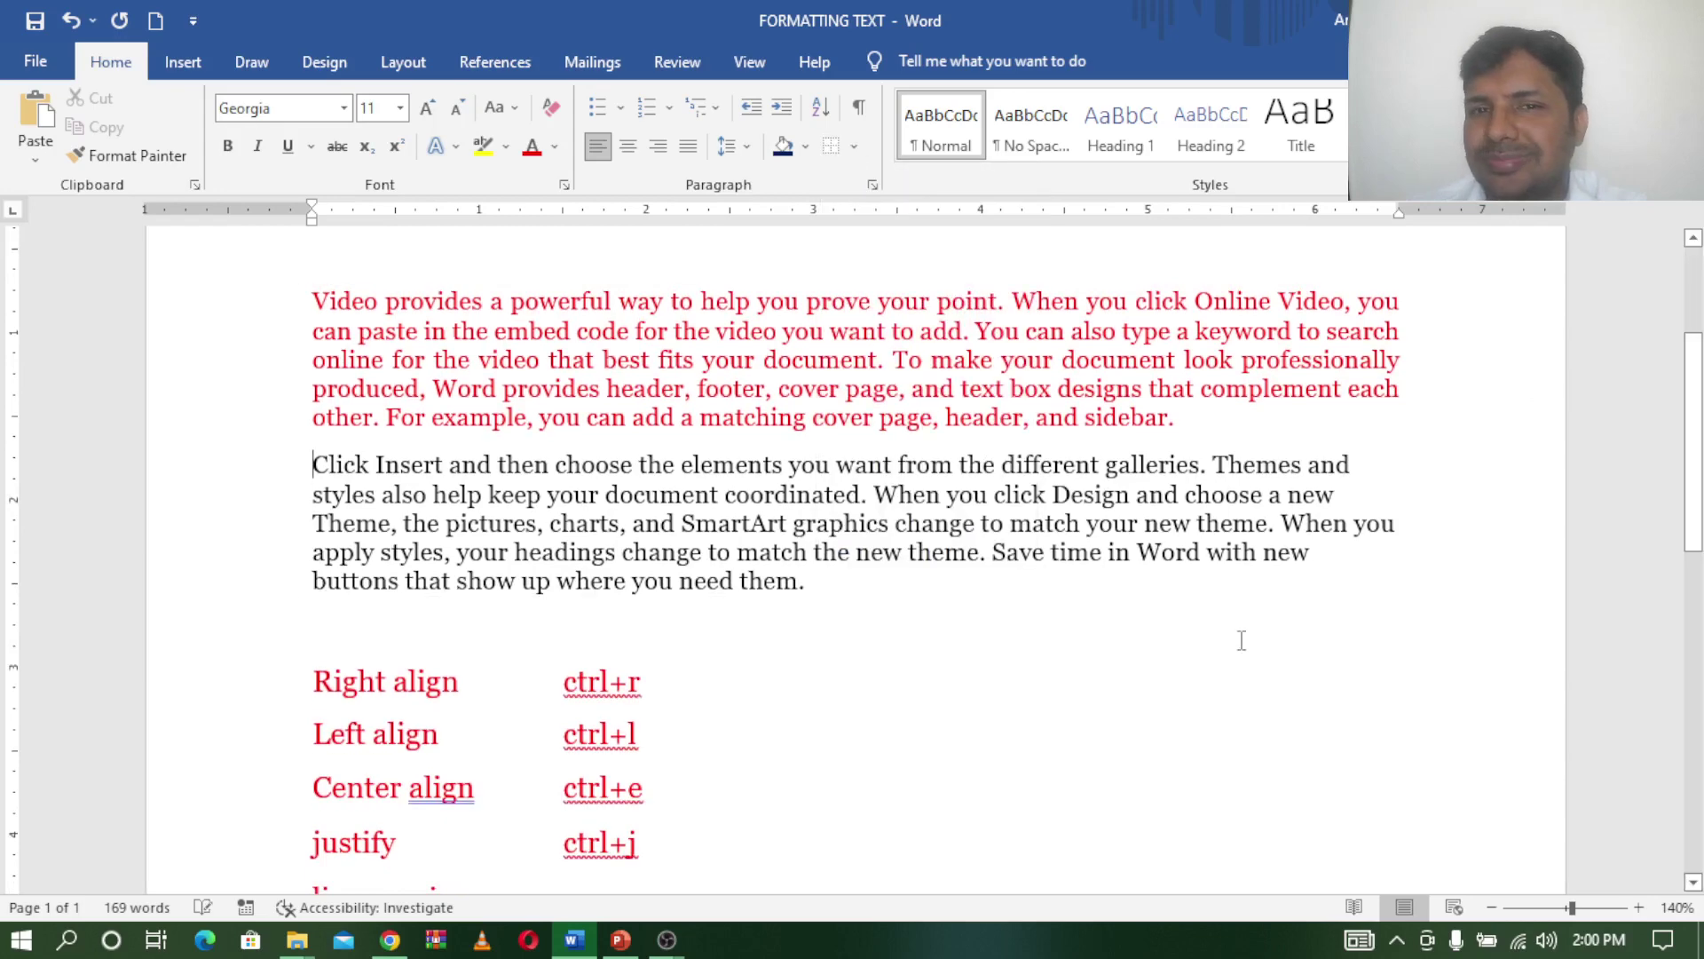
pyautogui.click(1199, 686)
# Step: Color the list items "shading" and "border" red
pyautogui.moveTo(1697, 426); pyautogui.dragTo(1699, 550)
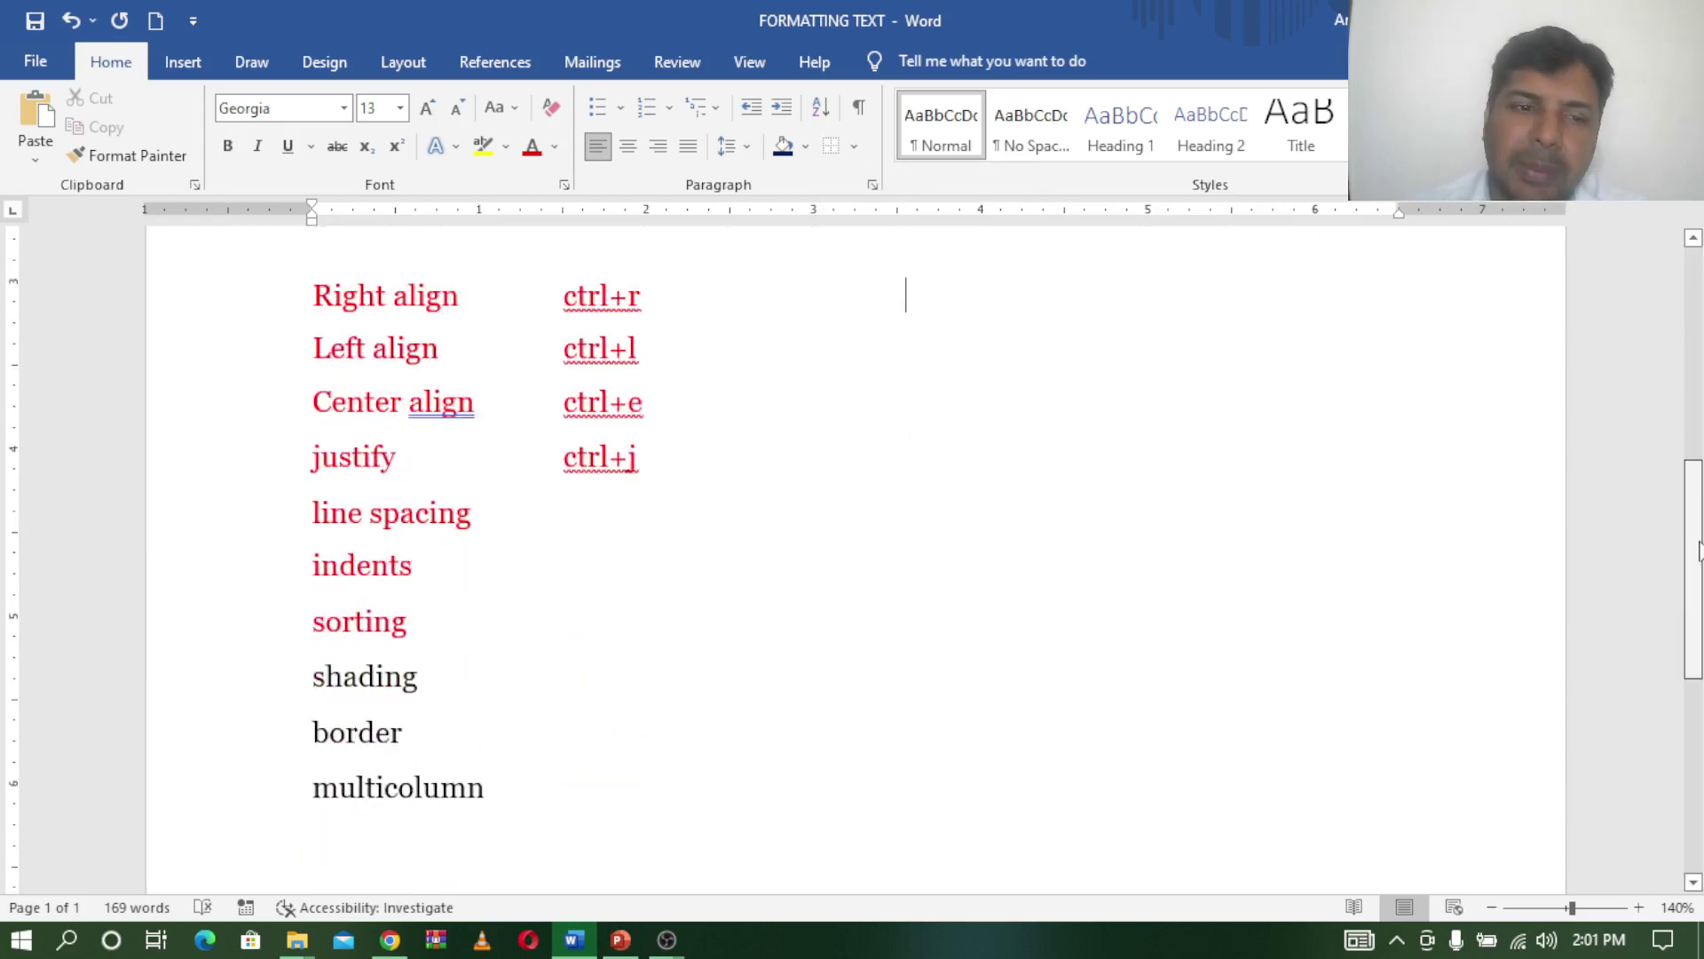
pyautogui.moveTo(417, 738); pyautogui.dragTo(297, 687)
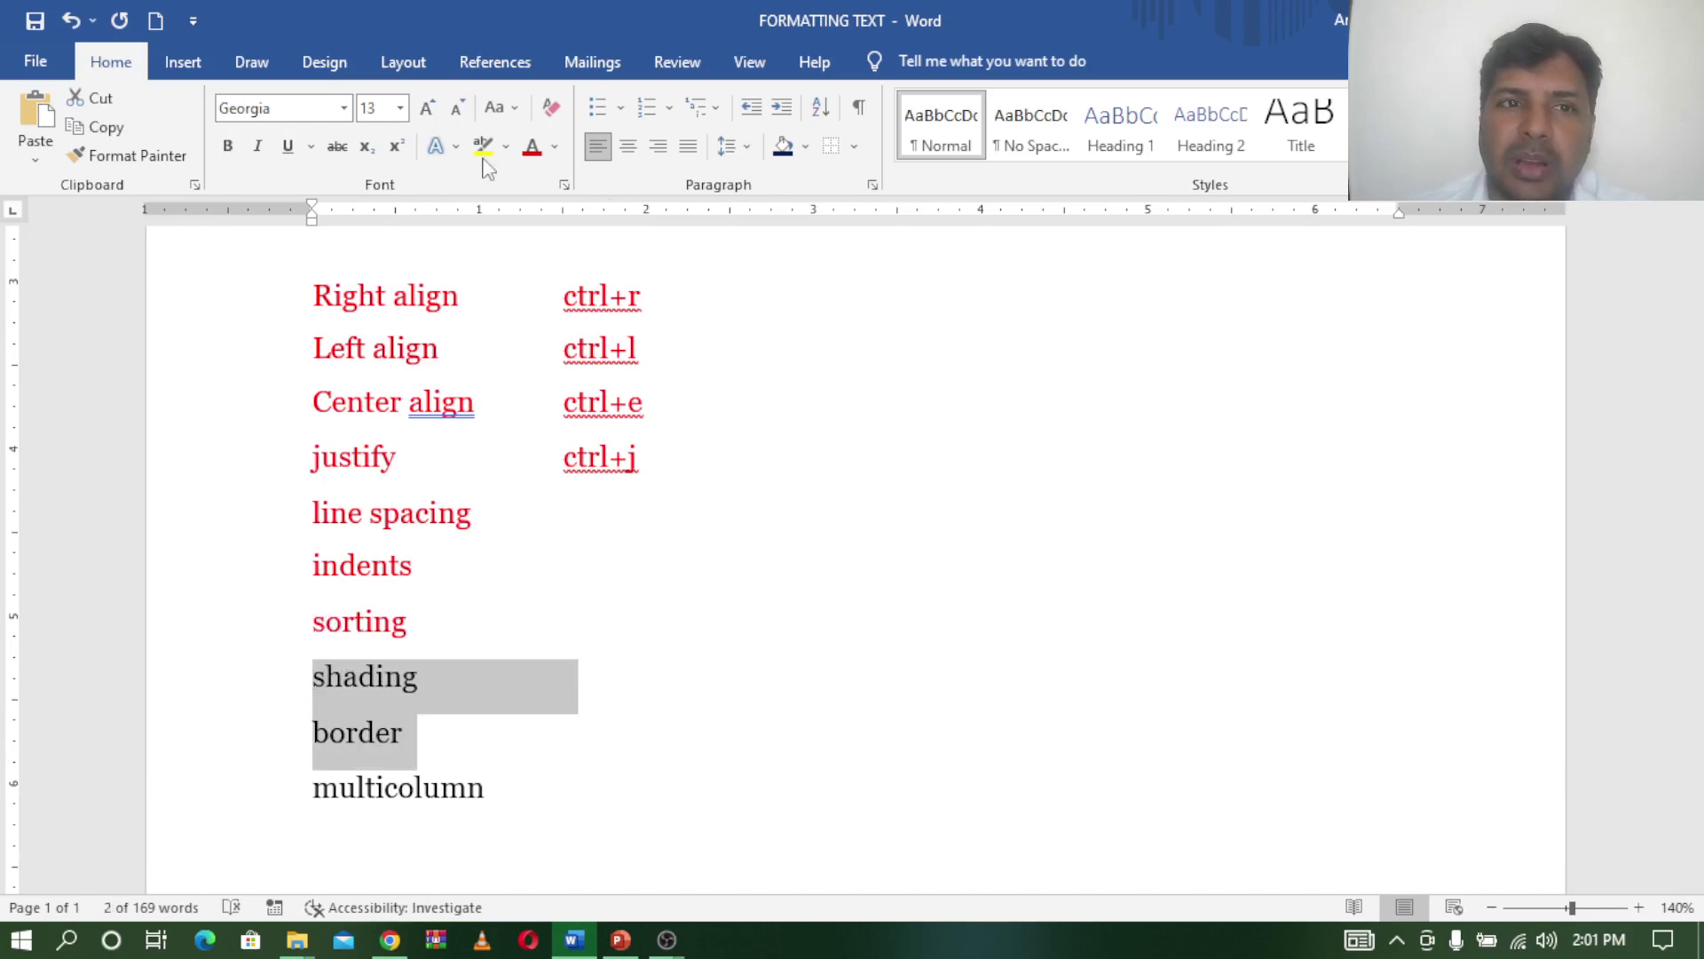
pyautogui.click(532, 146)
pyautogui.click(861, 730)
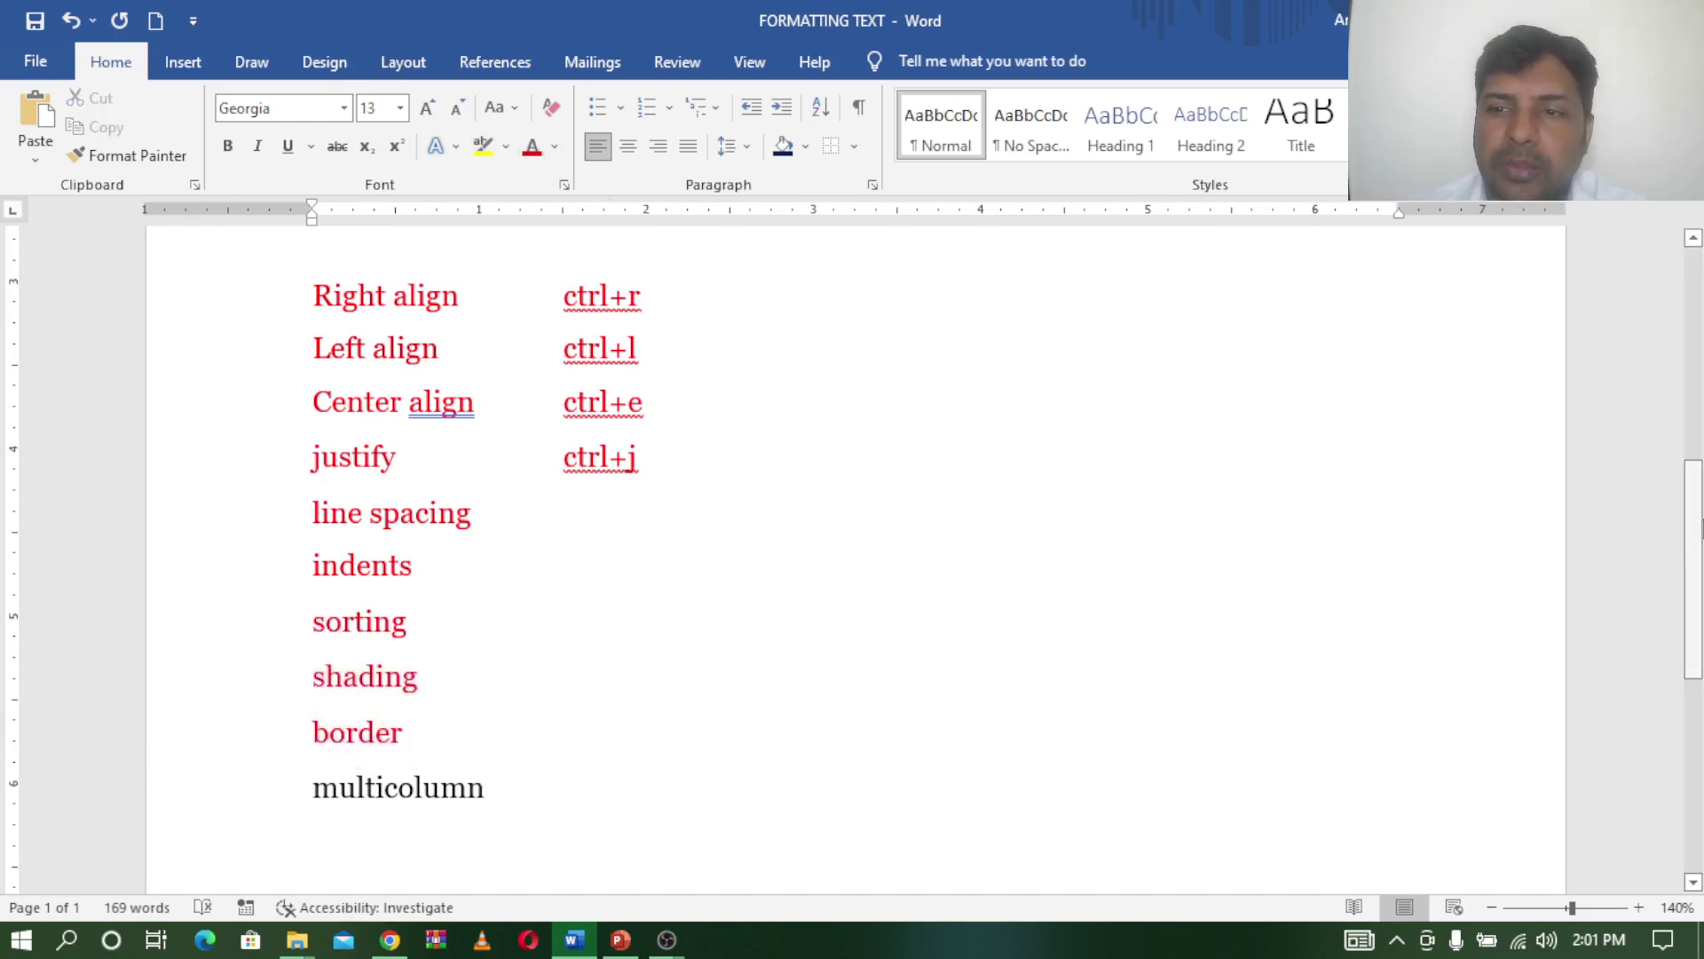
# Step: Lay out the two body paragraphs in two columns and switch them to three columns
pyautogui.scroll(6, 1239, 515)
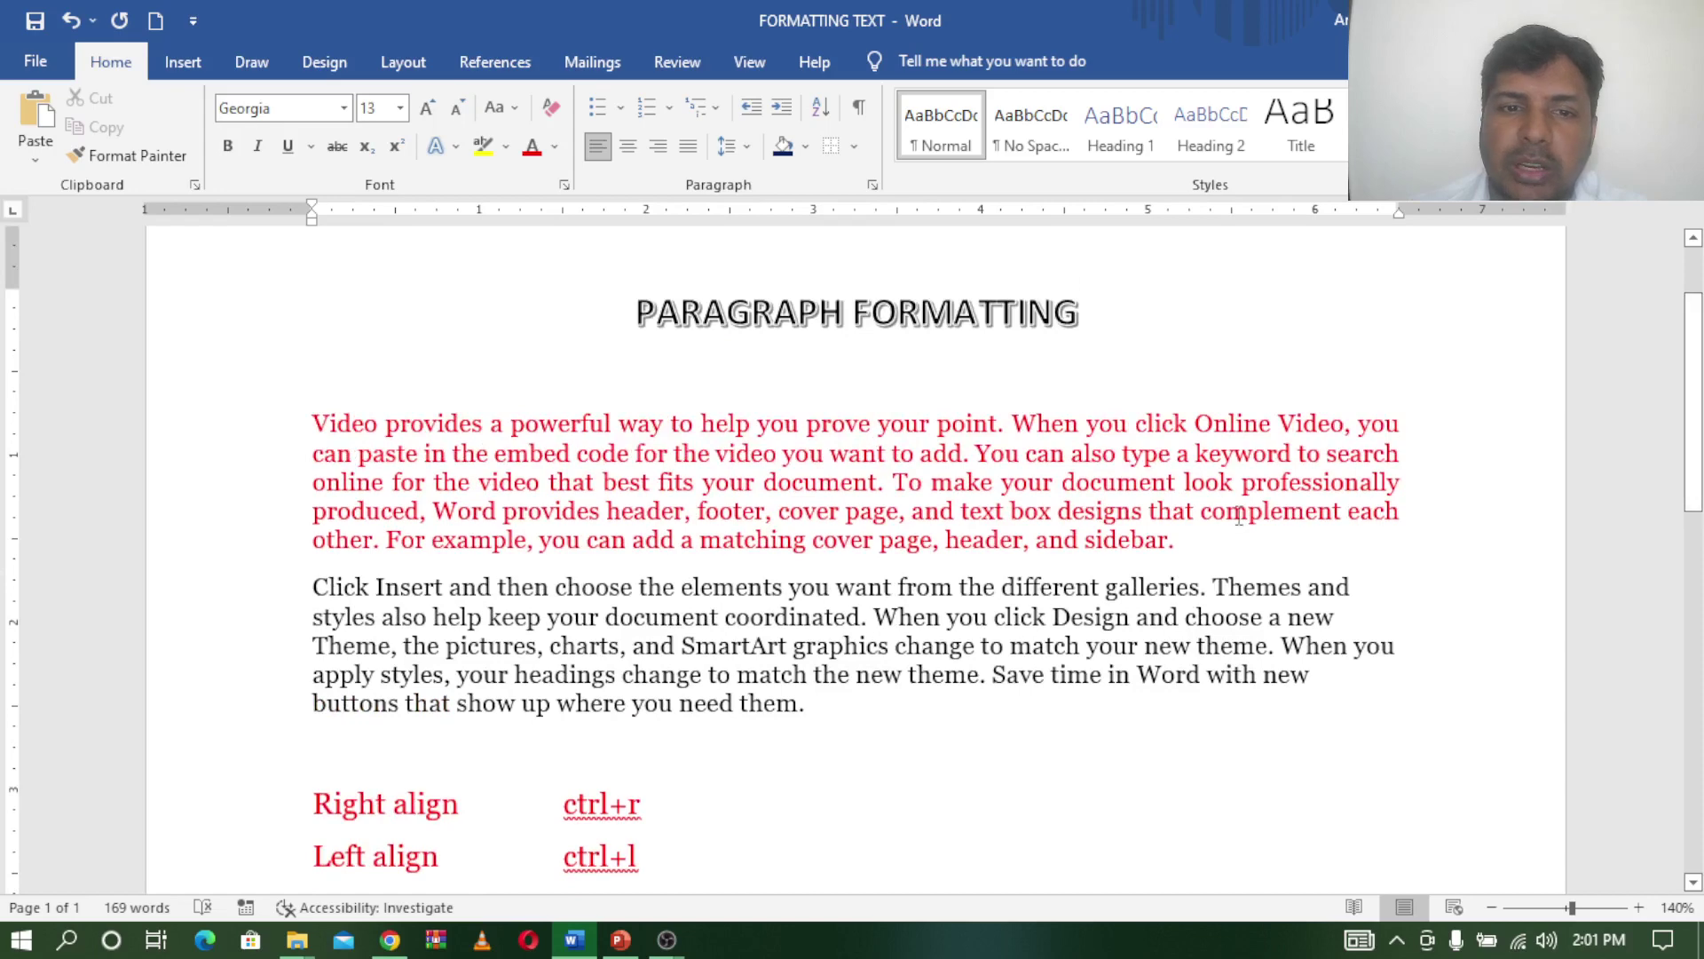
pyautogui.moveTo(807, 710); pyautogui.dragTo(226, 421)
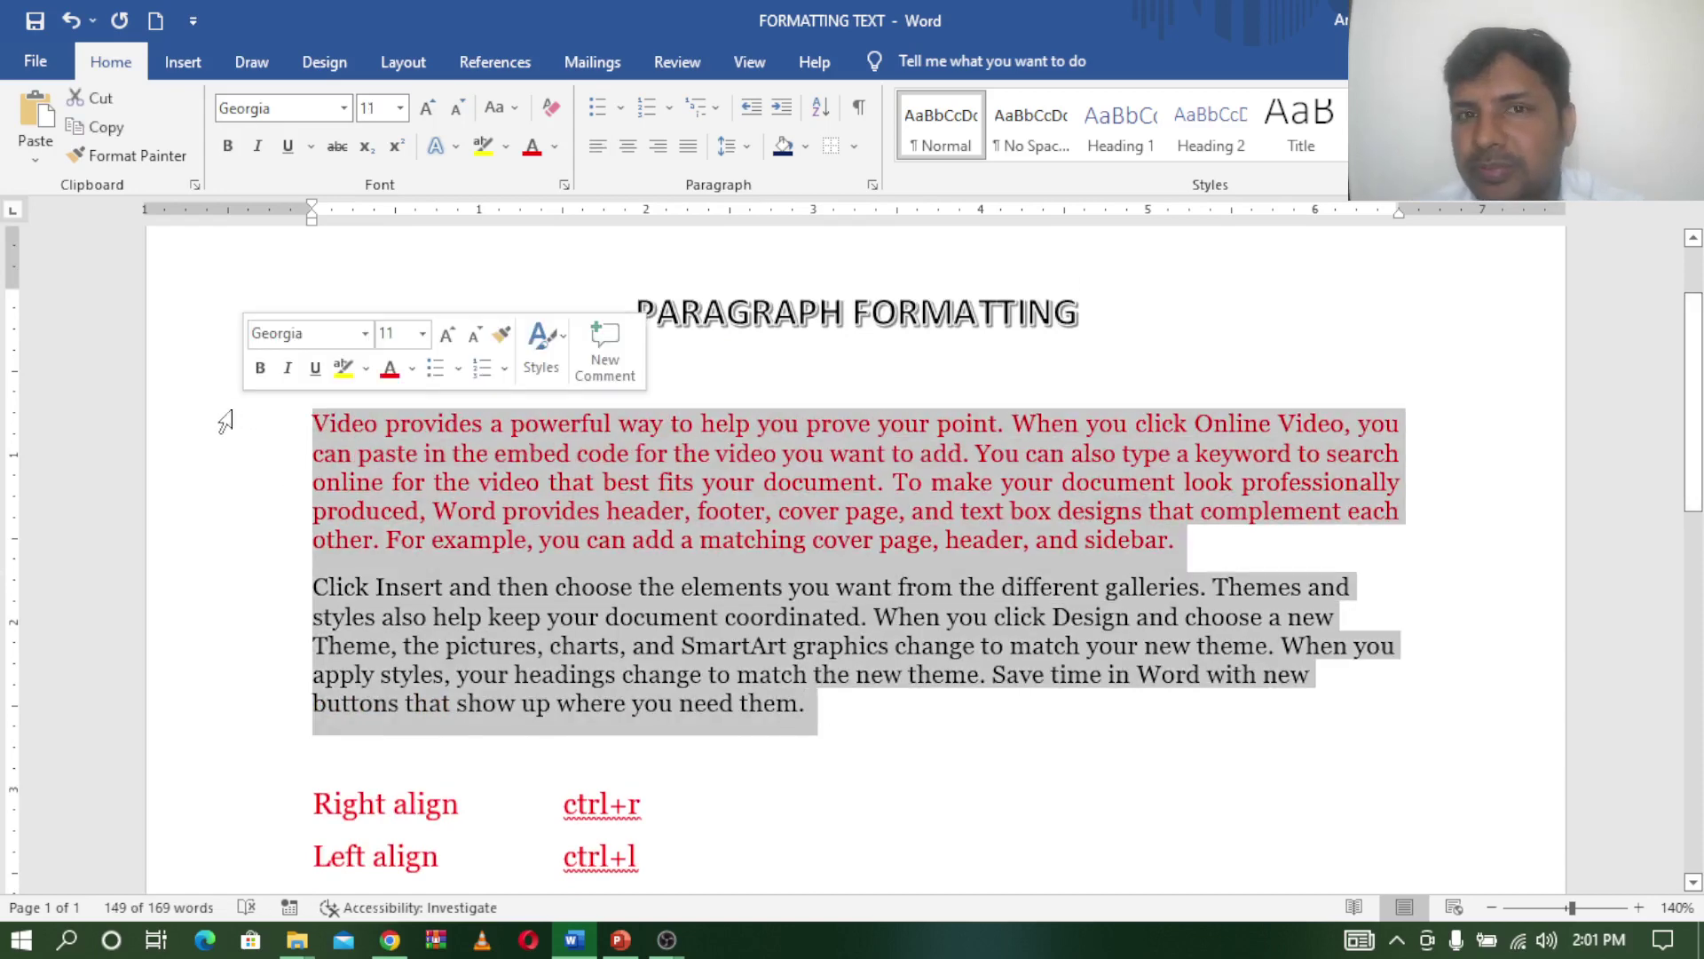
pyautogui.click(402, 63)
pyautogui.click(235, 161)
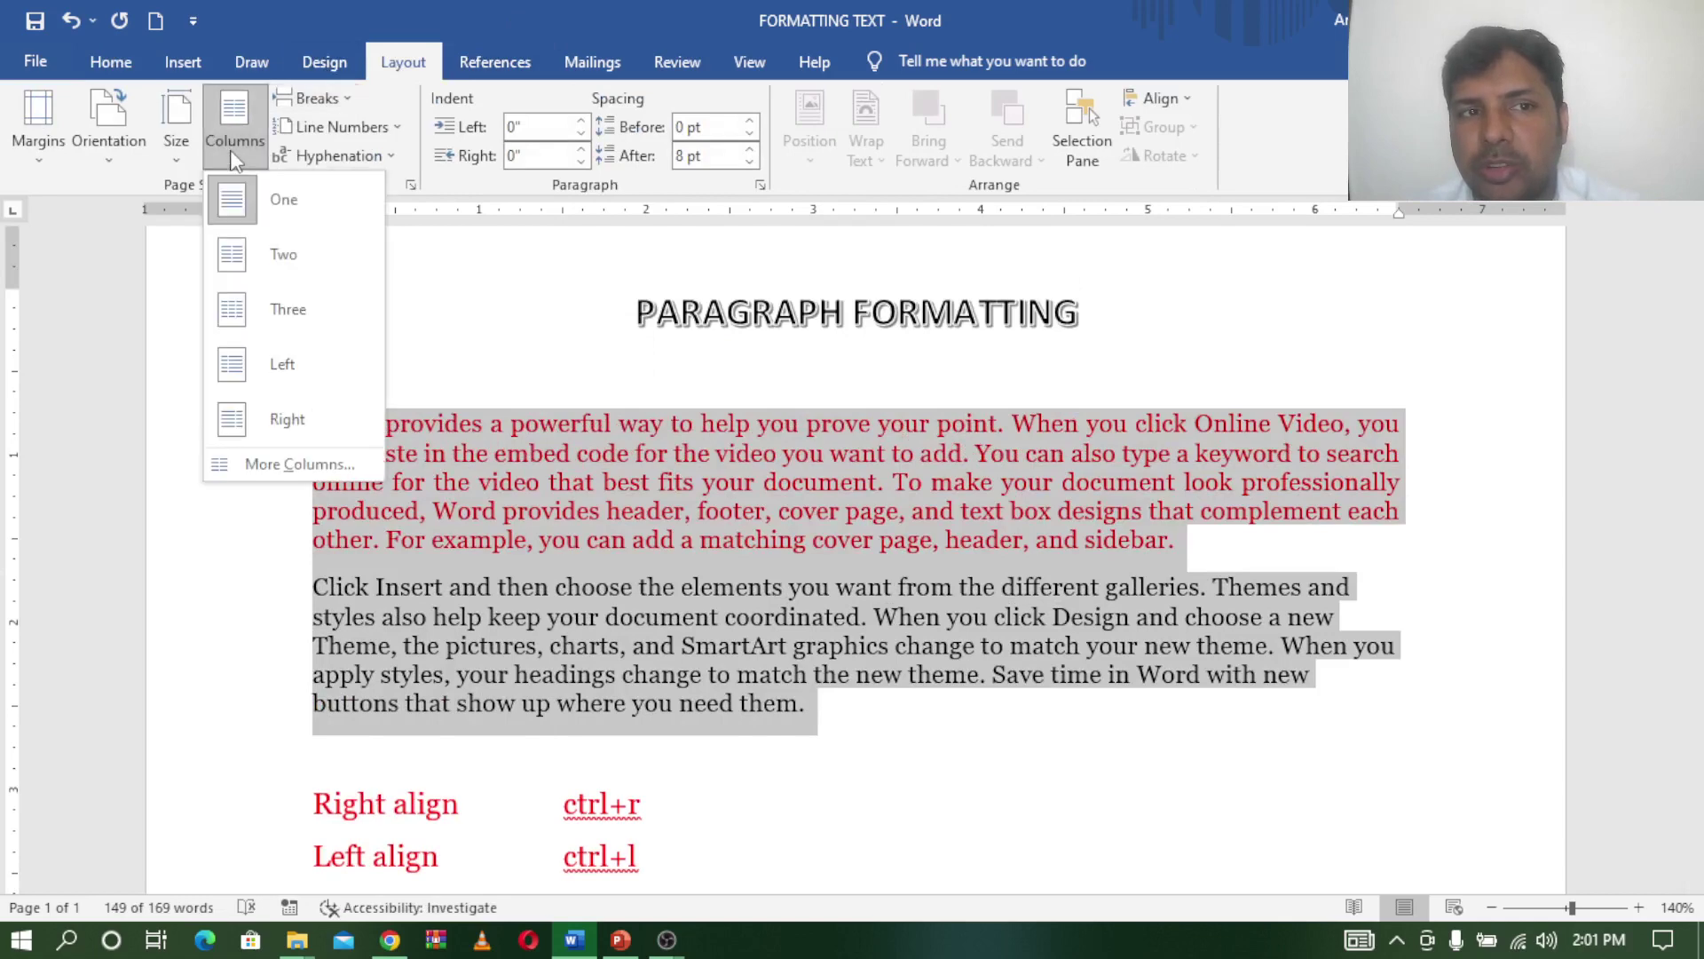
pyautogui.click(236, 258)
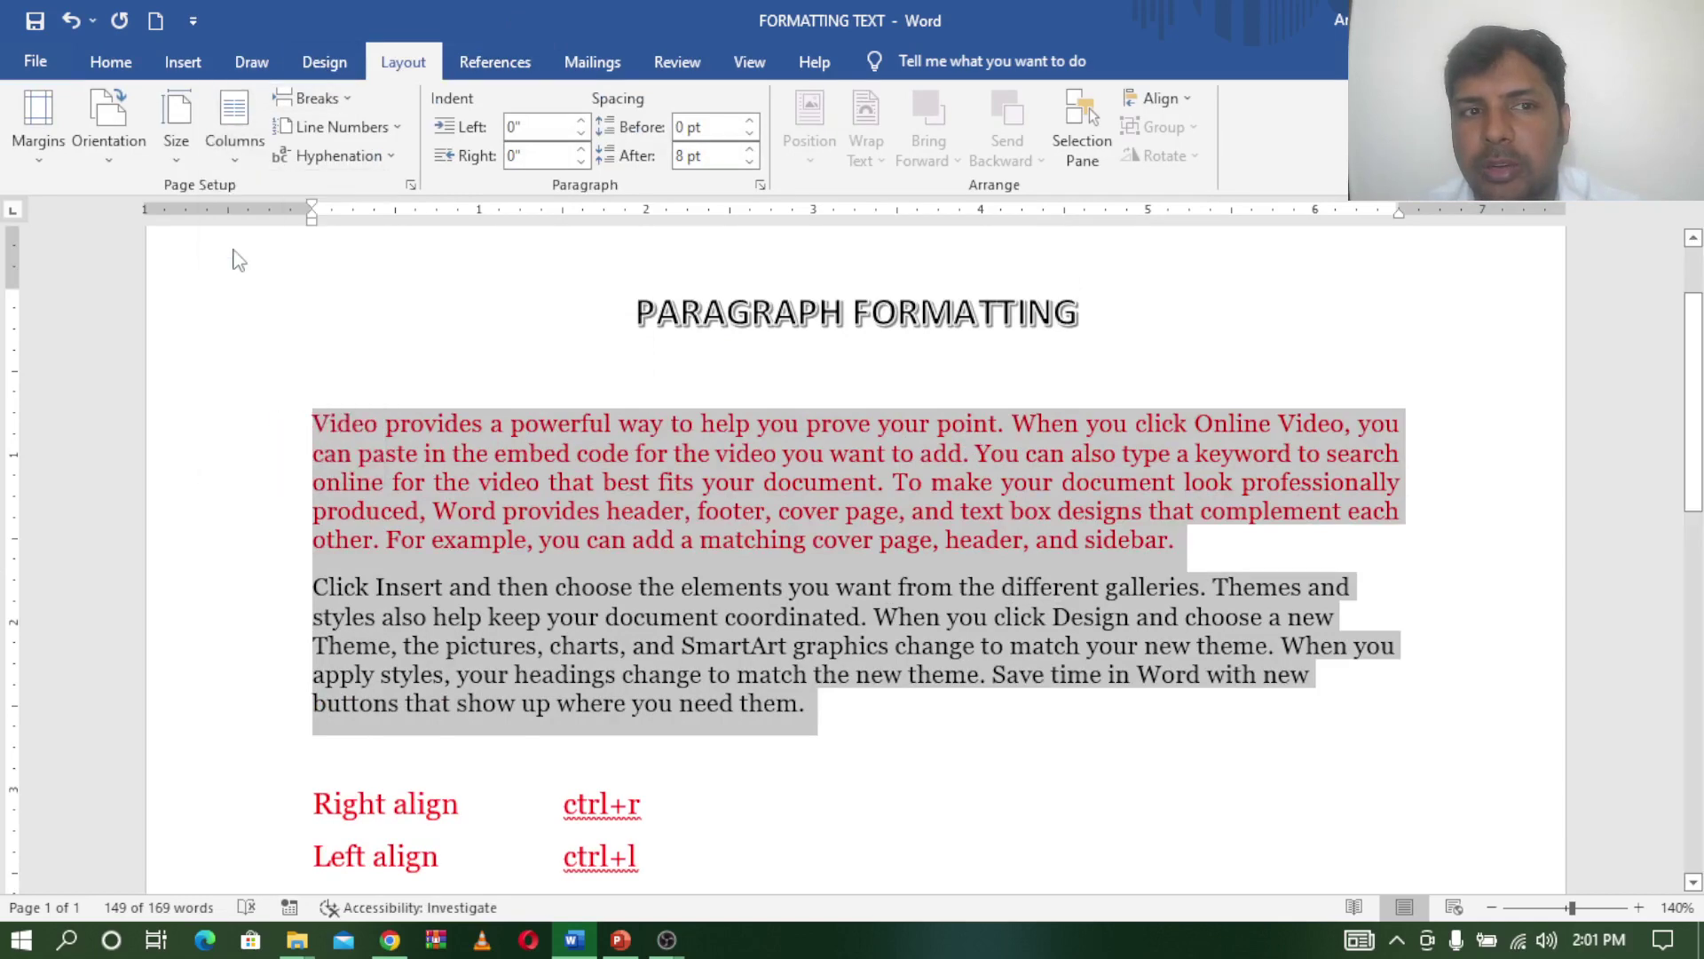
pyautogui.click(236, 157)
pyautogui.click(247, 309)
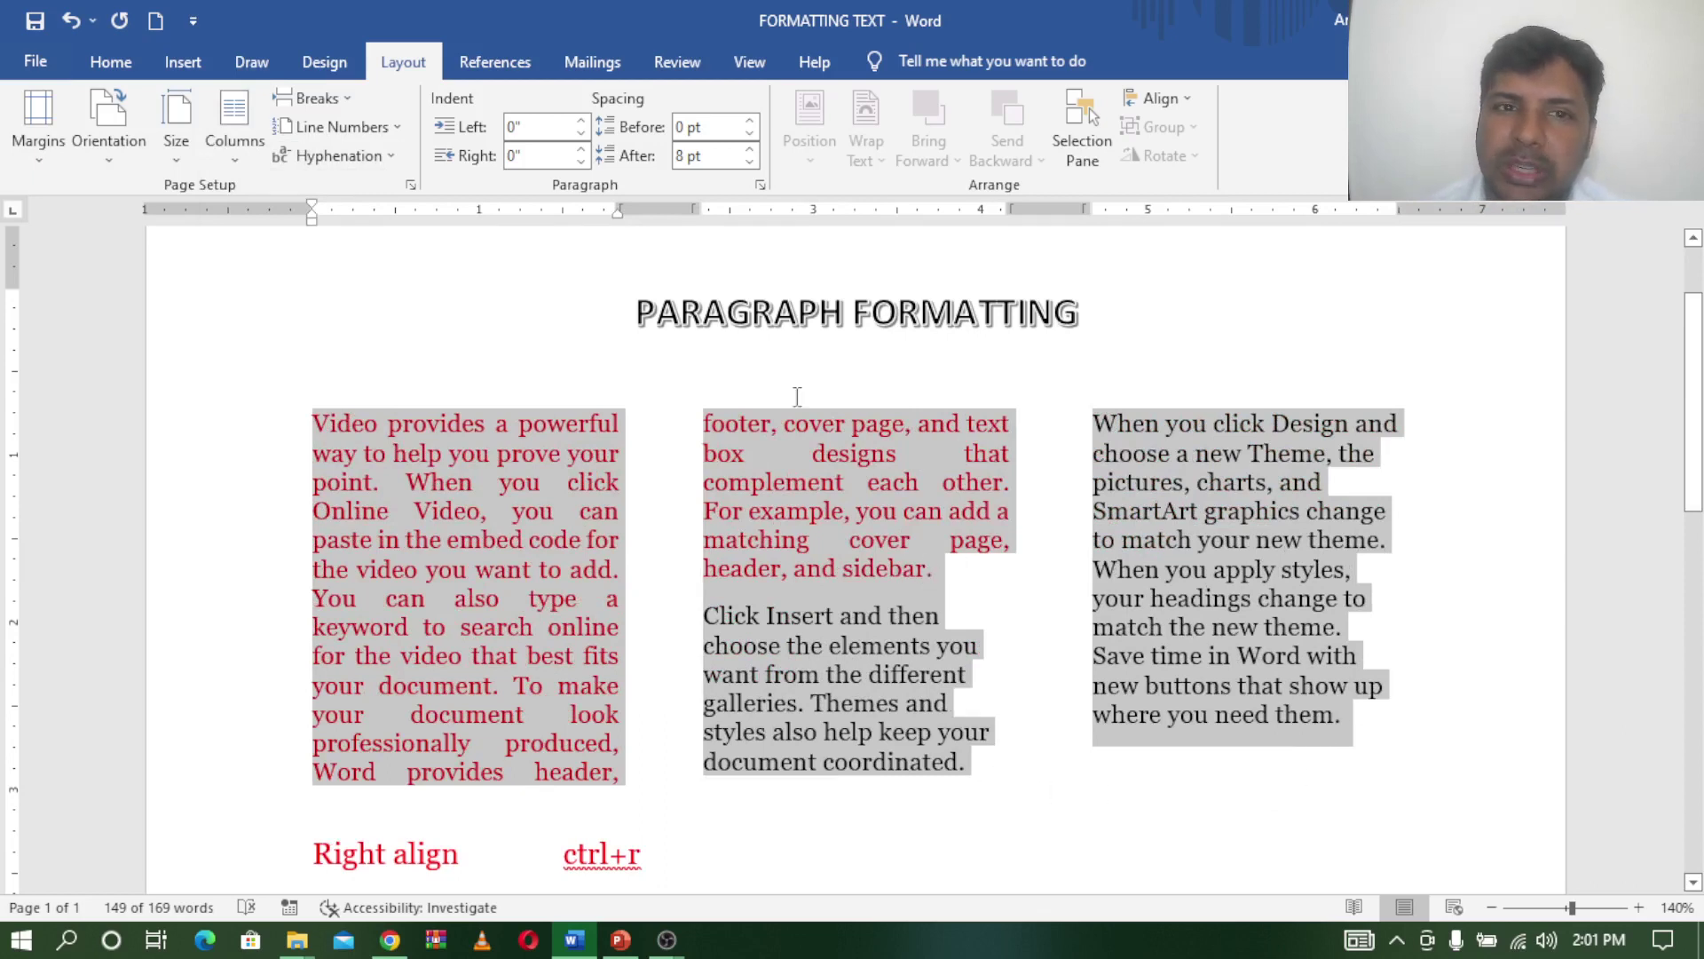
# Step: Color the list item "multicolumn" red and deselect it
pyautogui.click(110, 71)
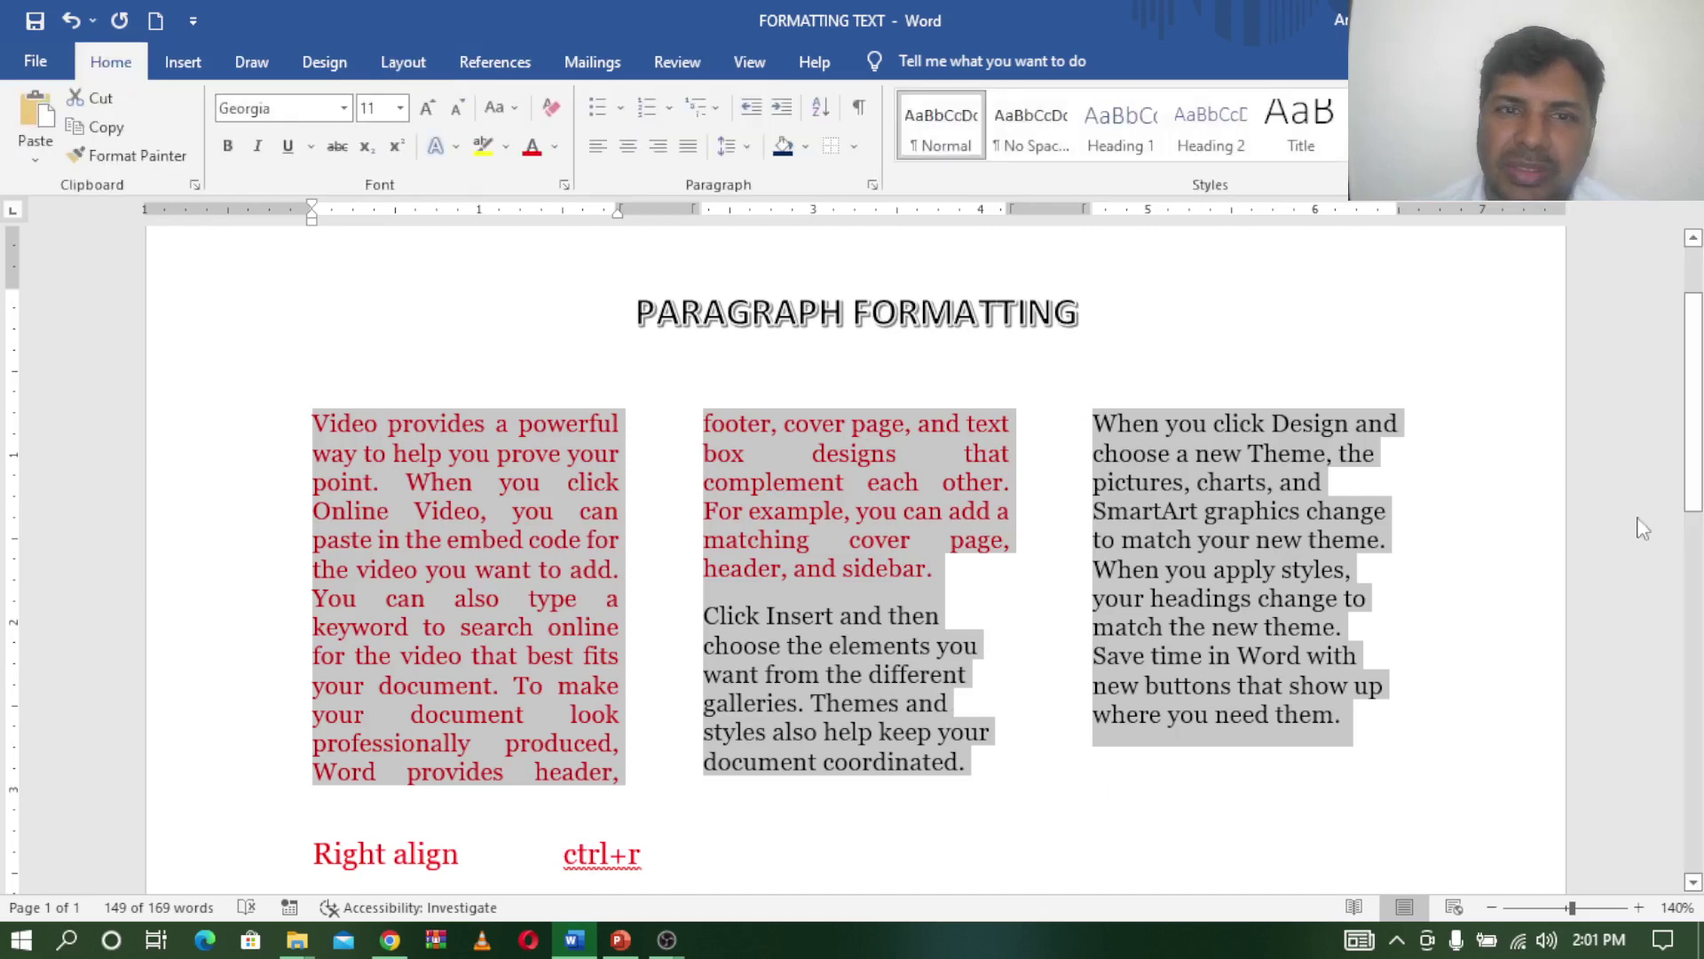
pyautogui.click(1481, 390)
pyautogui.moveTo(1697, 359); pyautogui.dragTo(1697, 527)
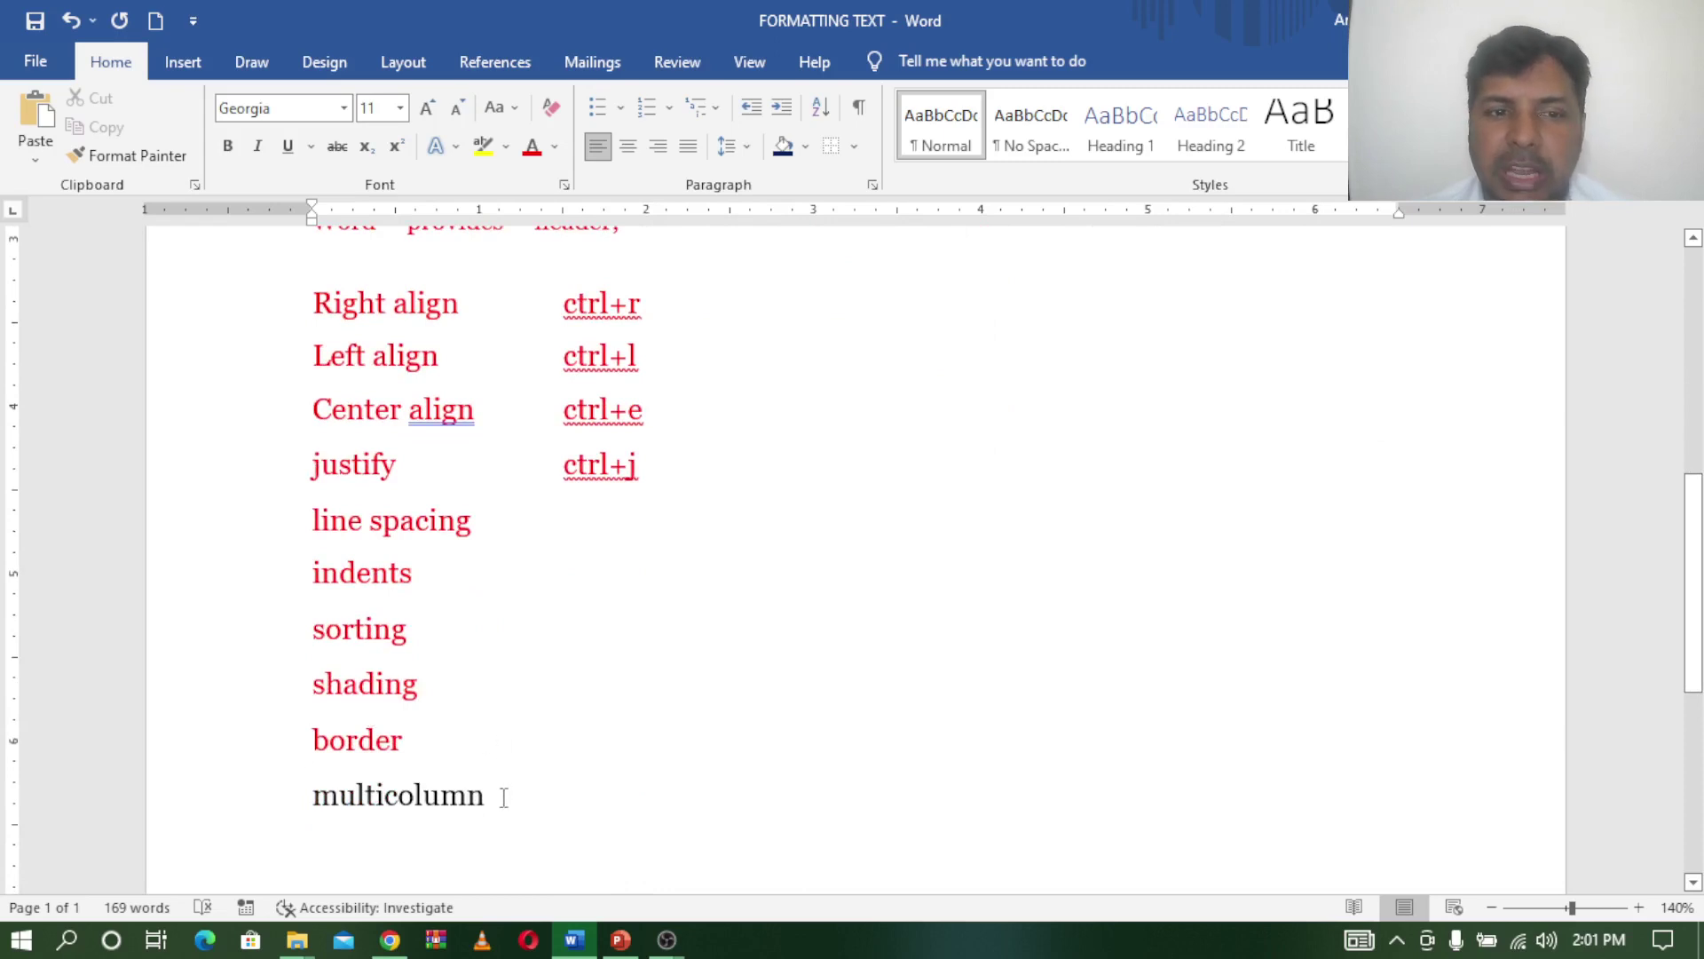
pyautogui.moveTo(504, 796); pyautogui.dragTo(274, 803)
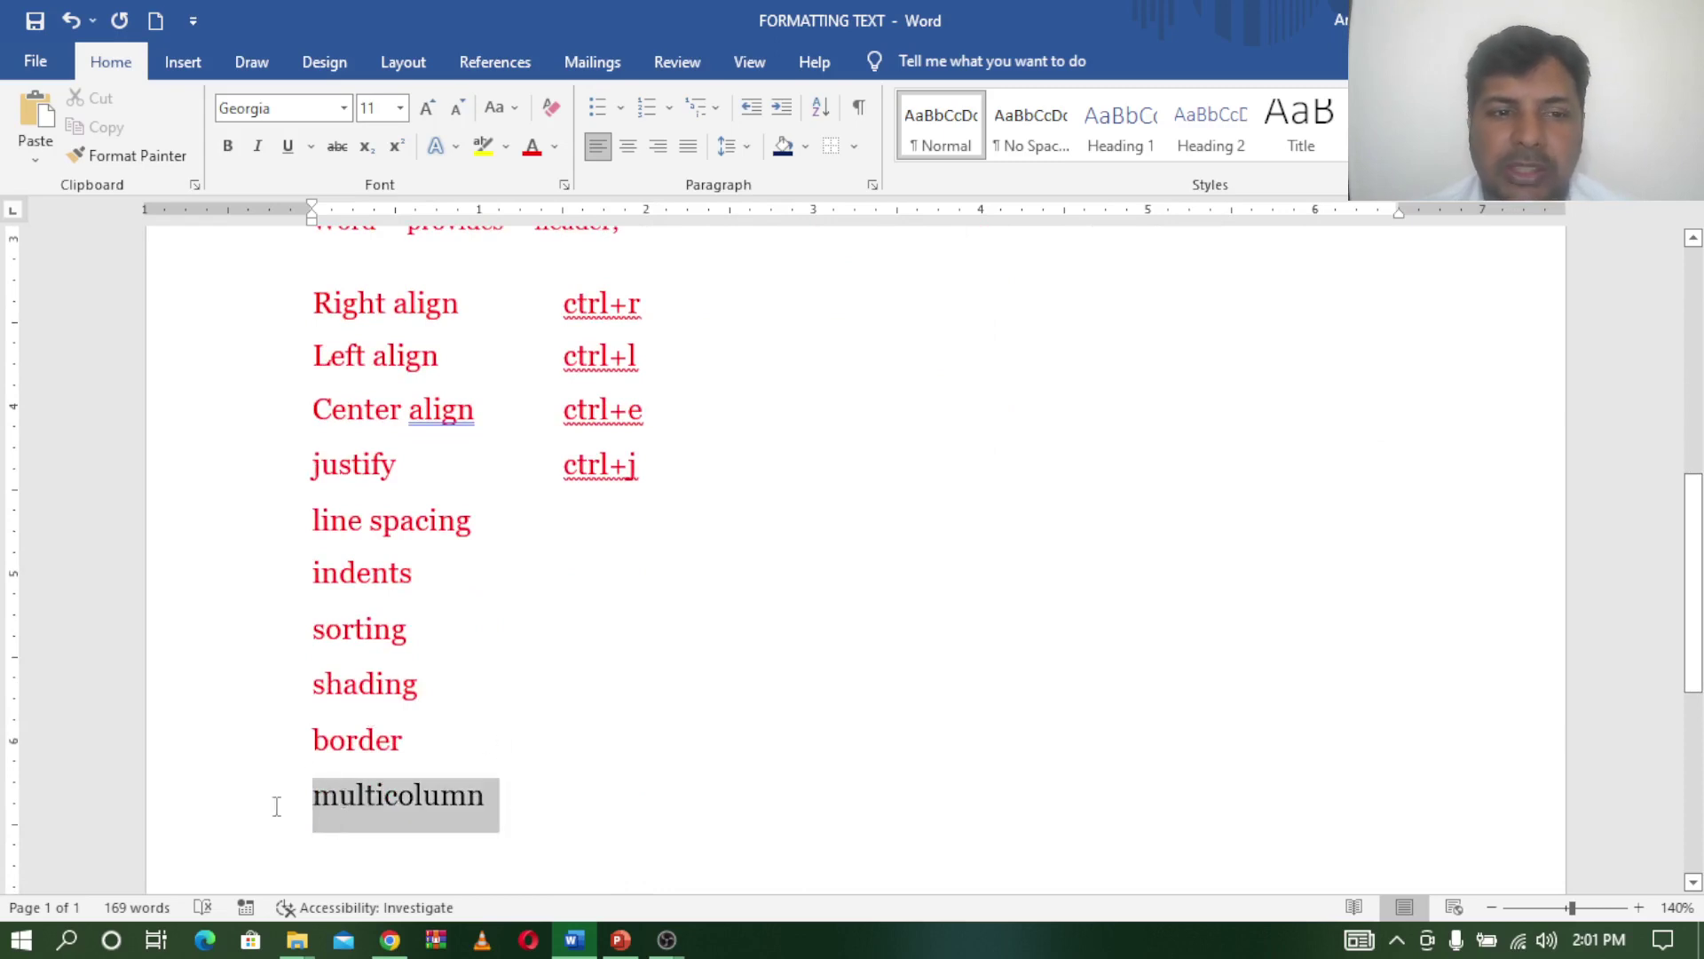
pyautogui.click(529, 159)
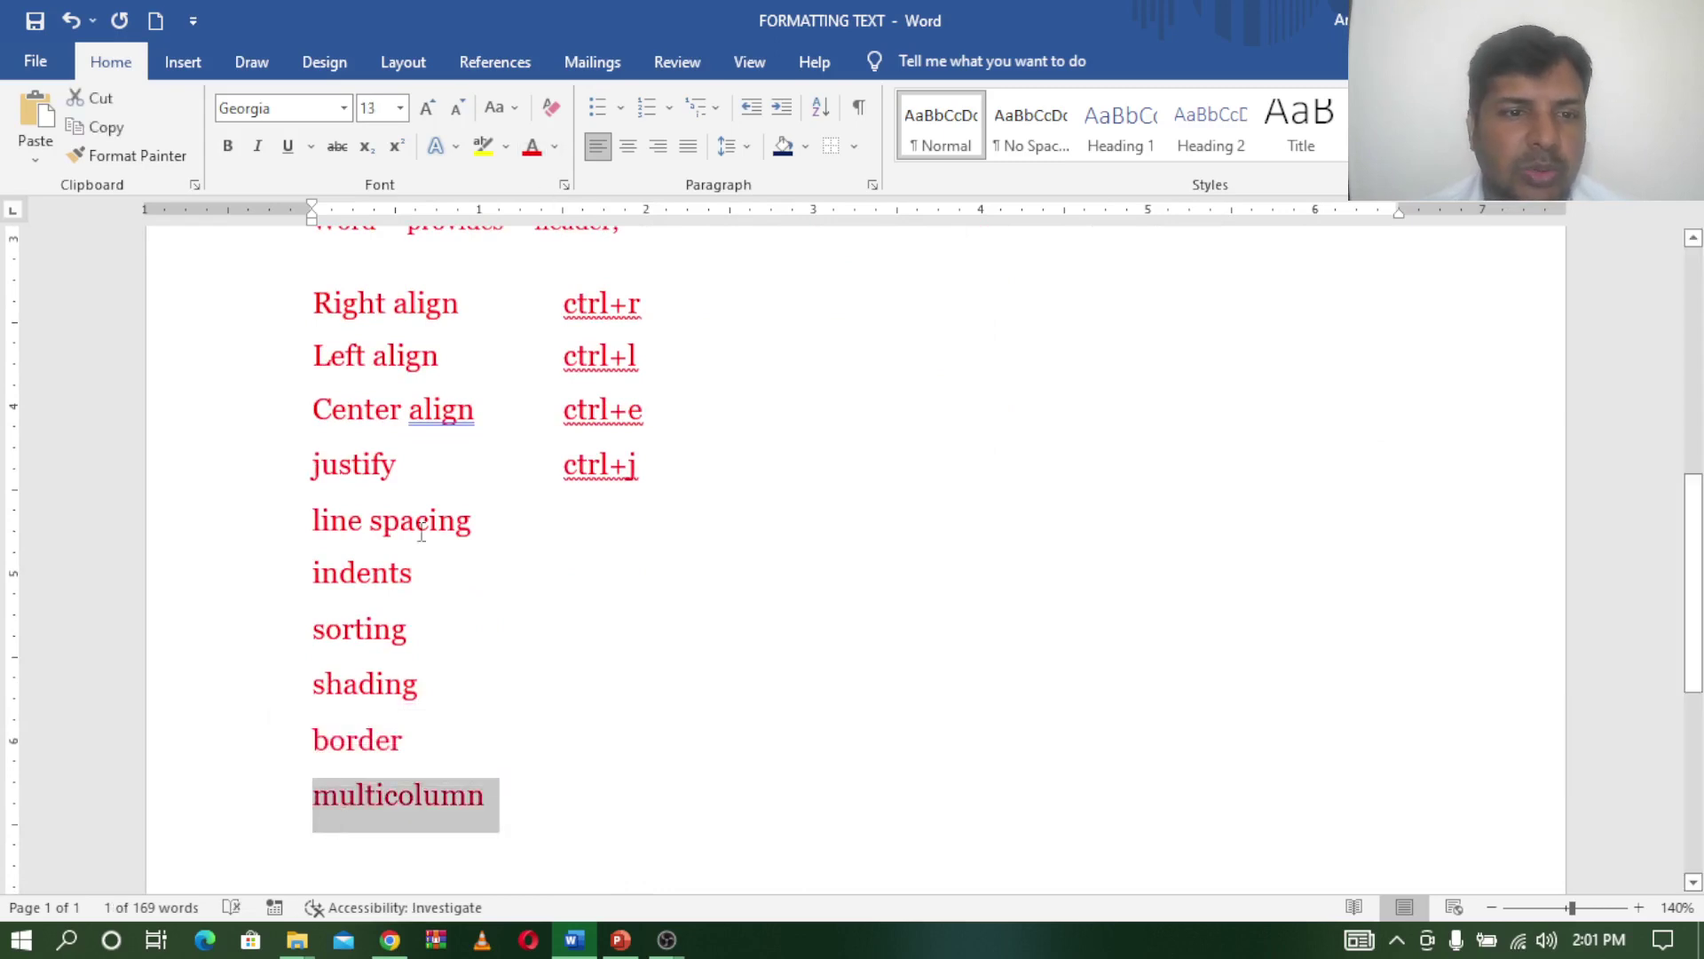
pyautogui.click(423, 691)
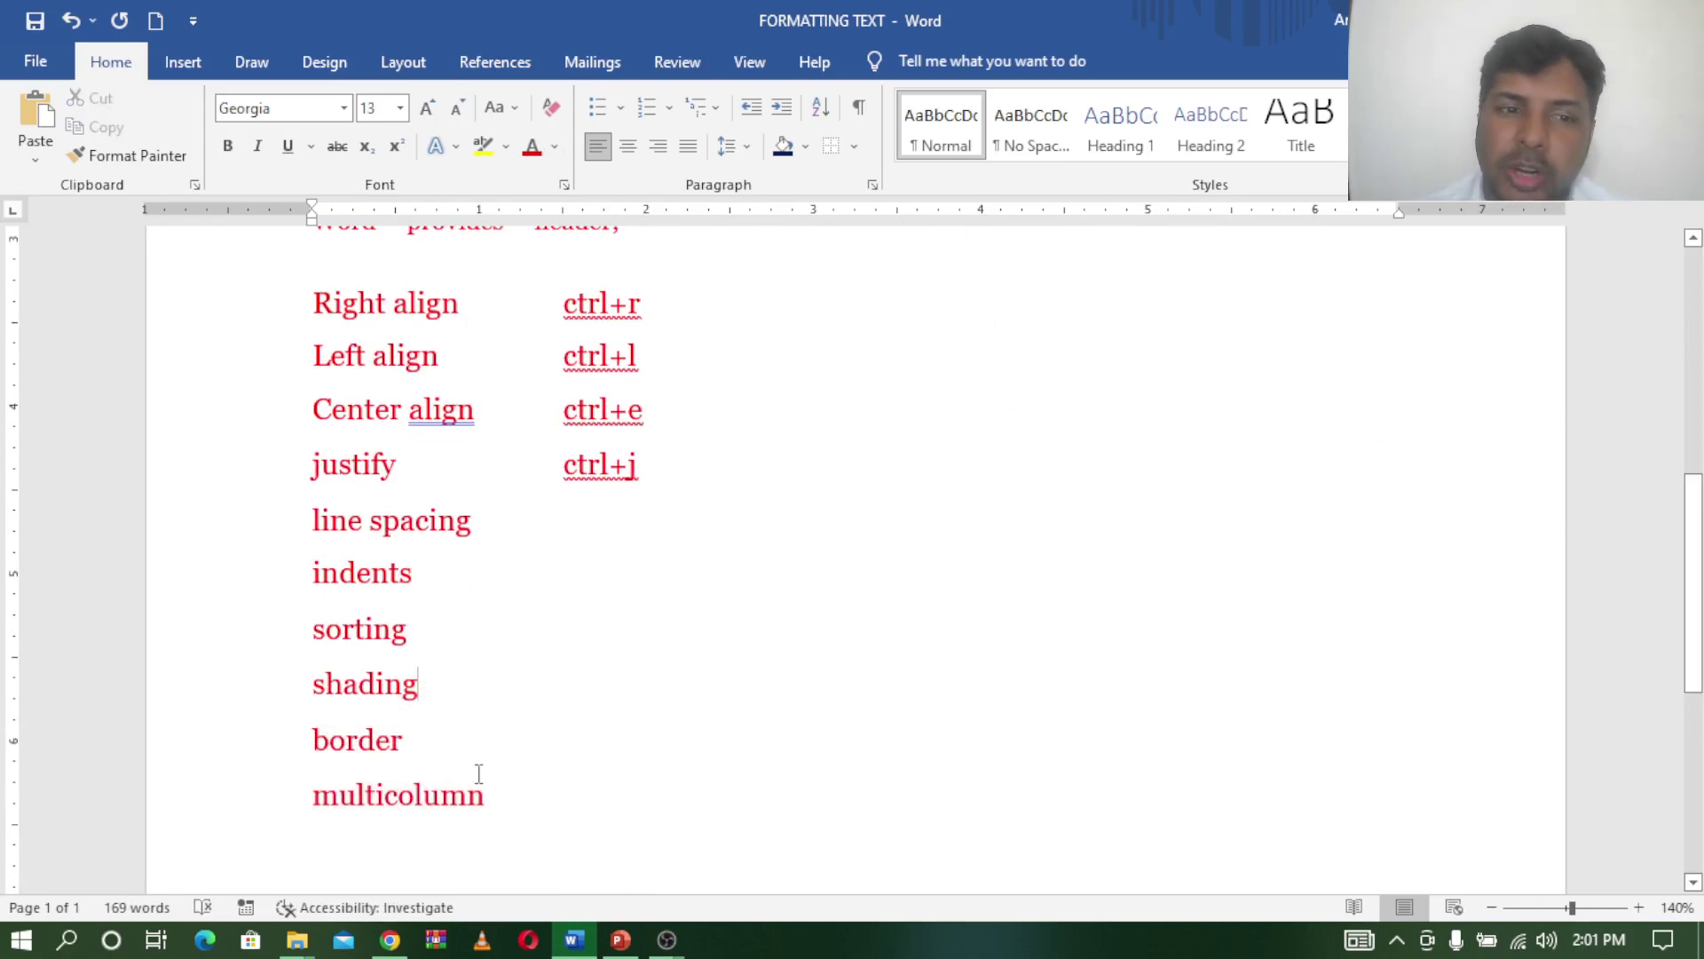